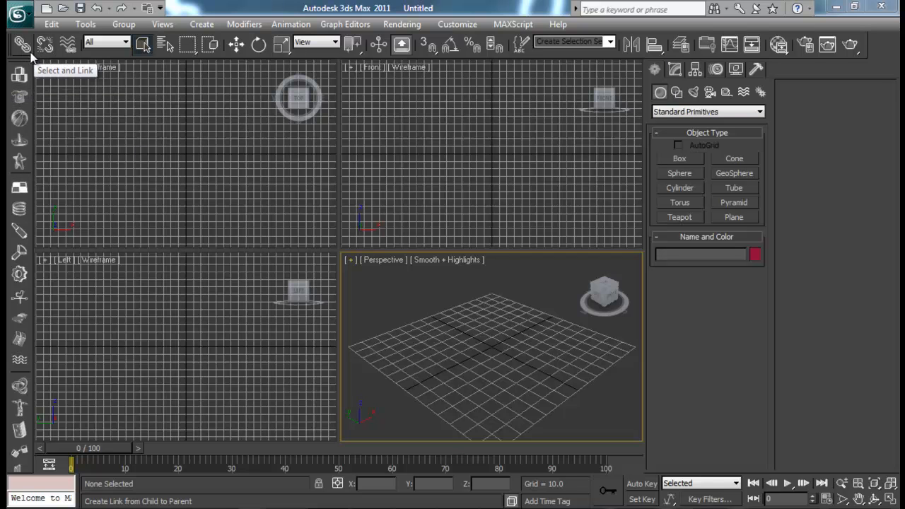
Step: Hide the reactor toolbar from the interface
{"action": "right_click", "coordinate": [582, 52]}
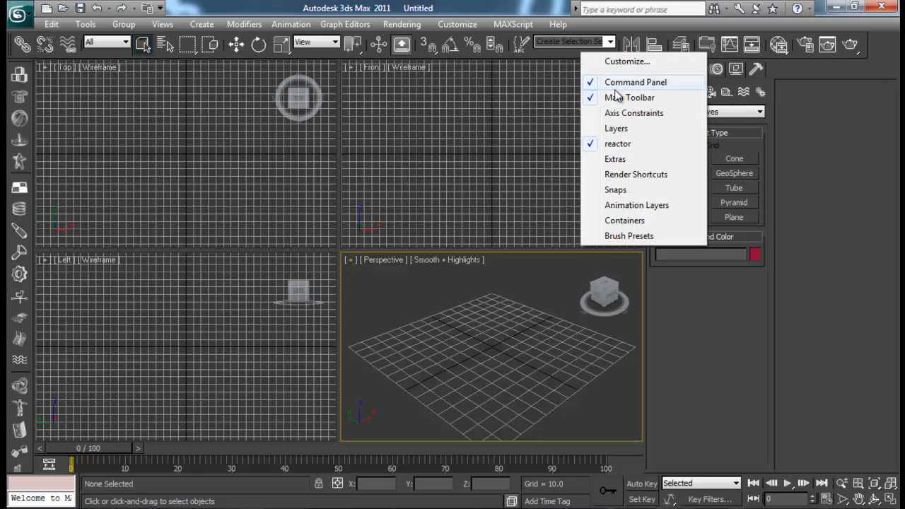
{"action": "left_click", "coordinate": [611, 144]}
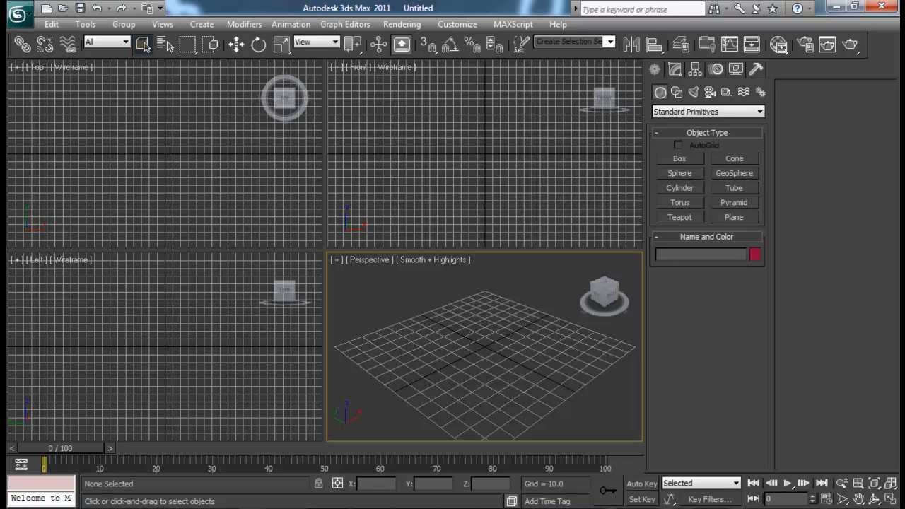
Step: Switch to Windows Photo Viewer to look at the curtain reference photo, and close it again
{"action": "left_click", "coordinate": [414, 508]}
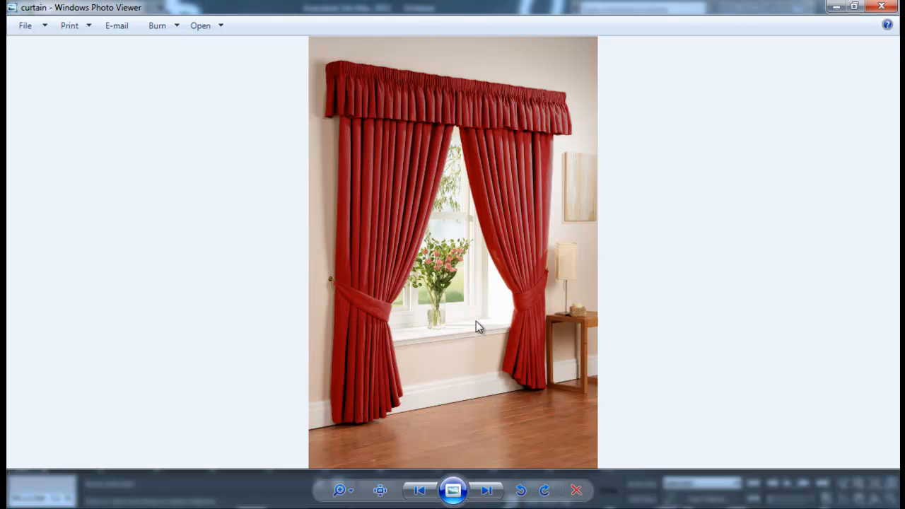
{"action": "left_click", "coordinate": [882, 7]}
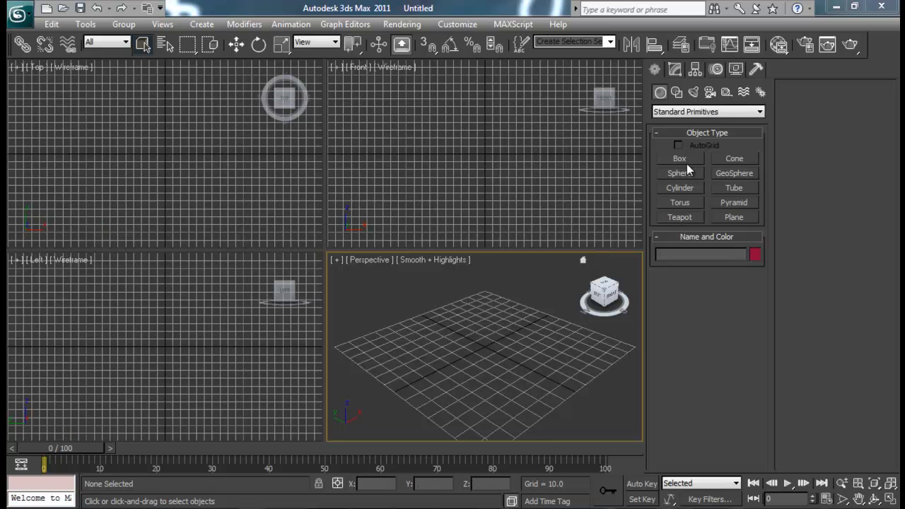
Step: Create a thin upright cylinder in the perspective view, about 3.7 in radius and about 152 high, as a pole
{"action": "left_click", "coordinate": [694, 186]}
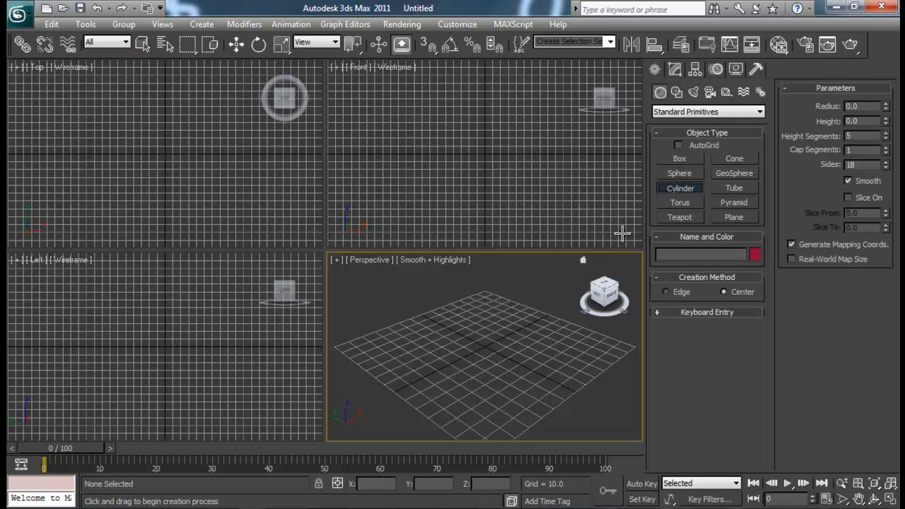
{"action": "mouse_move", "coordinate": [416, 375]}
{"action": "left_mouse_down"}
{"action": "mouse_move", "coordinate": [415, 384]}
{"action": "mouse_move", "coordinate": [415, 376]}
{"action": "left_mouse_up"}
{"action": "left_click", "coordinate": [415, 124]}
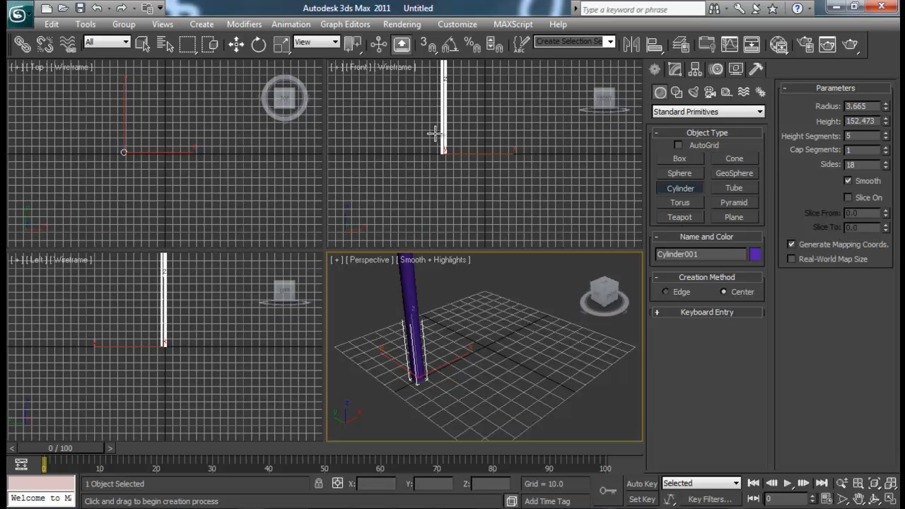
{"action": "right_click", "coordinate": [514, 305]}
Step: Reduce the cylinder's height segments to 1 and raise its height to about 189
{"action": "middle_click_drag", "start_coordinate": [514, 305], "coordinate": [441, 359]}
{"action": "scroll", "coordinate": [442, 359], "scroll_direction": "down", "scroll_amount": 5}
{"action": "middle_click_drag", "start_coordinate": [457, 321], "coordinate": [459, 350]}
{"action": "middle_click_drag", "start_coordinate": [459, 350], "coordinate": [446, 355], "text": "alt"}
{"action": "middle_click_drag", "start_coordinate": [469, 327], "coordinate": [467, 365]}
{"action": "middle_click_drag", "start_coordinate": [485, 115], "coordinate": [501, 182]}
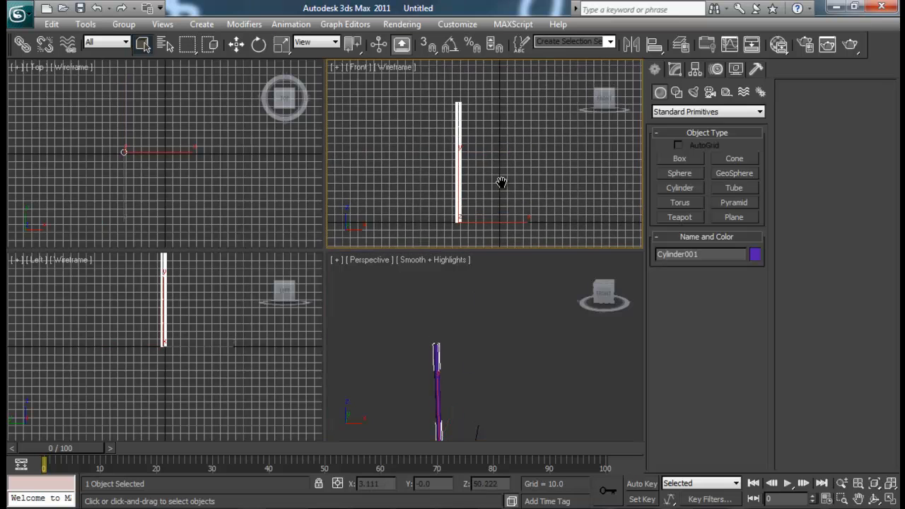
{"action": "key", "text": "alt+w"}
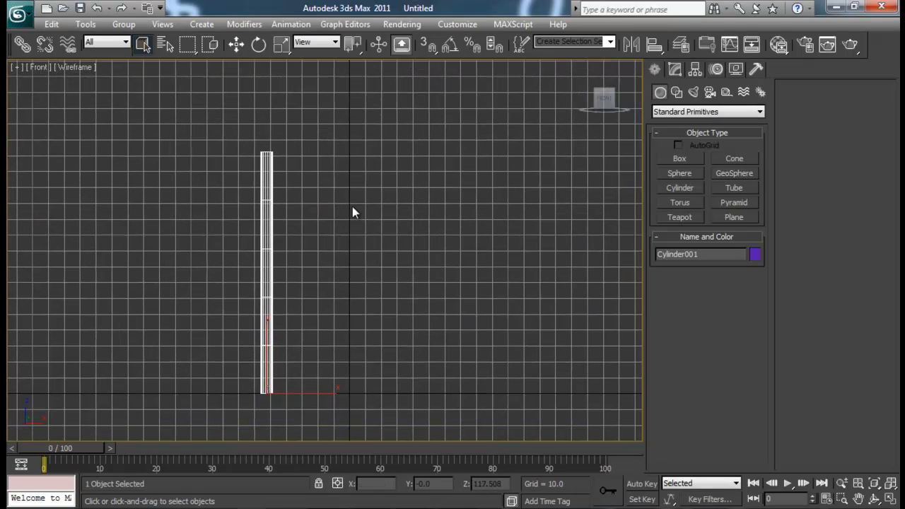
{"action": "left_click", "coordinate": [675, 69]}
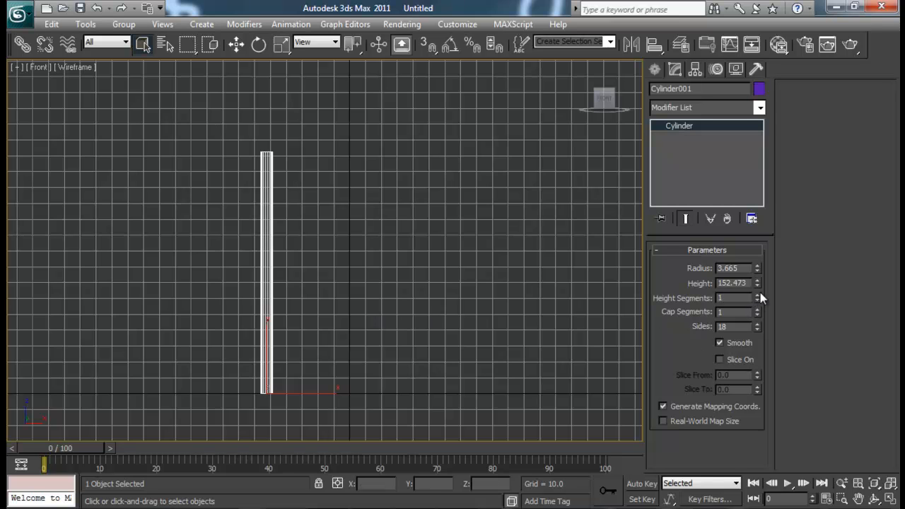
{"action": "left_click_drag", "start_coordinate": [757, 284], "coordinate": [762, 262]}
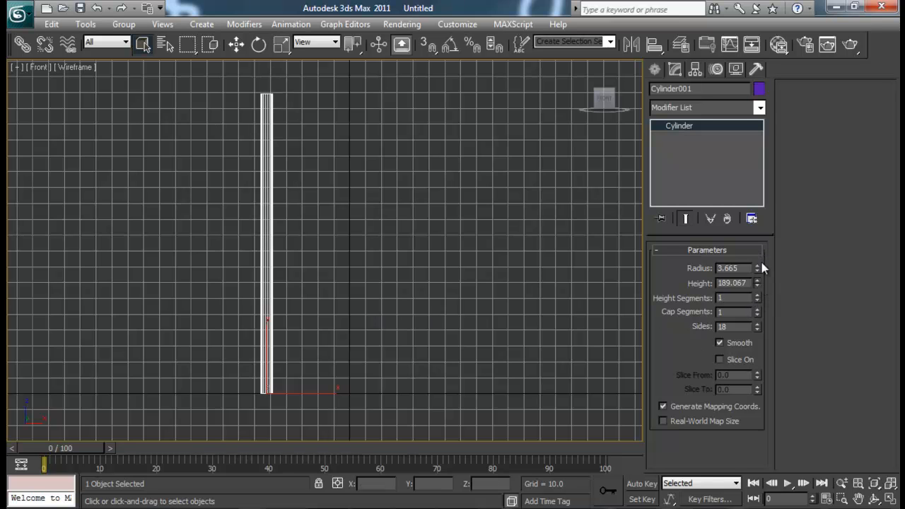
Step: Draw a plane about 69 long and 102 wide in the front view, extending sideways from the pole's upper end
{"action": "left_click", "coordinate": [660, 69]}
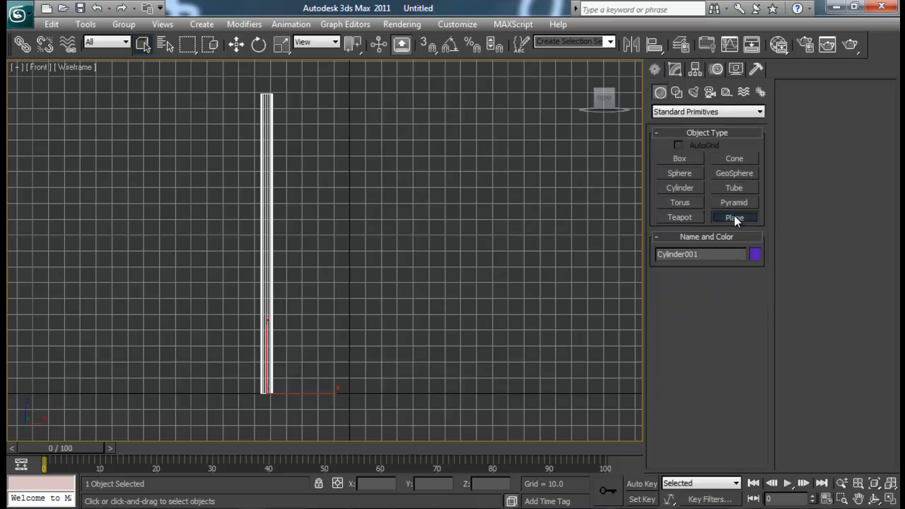
{"action": "left_click", "coordinate": [735, 217]}
{"action": "left_click_drag", "start_coordinate": [272, 94], "coordinate": [430, 202]}
{"action": "right_click", "coordinate": [475, 162]}
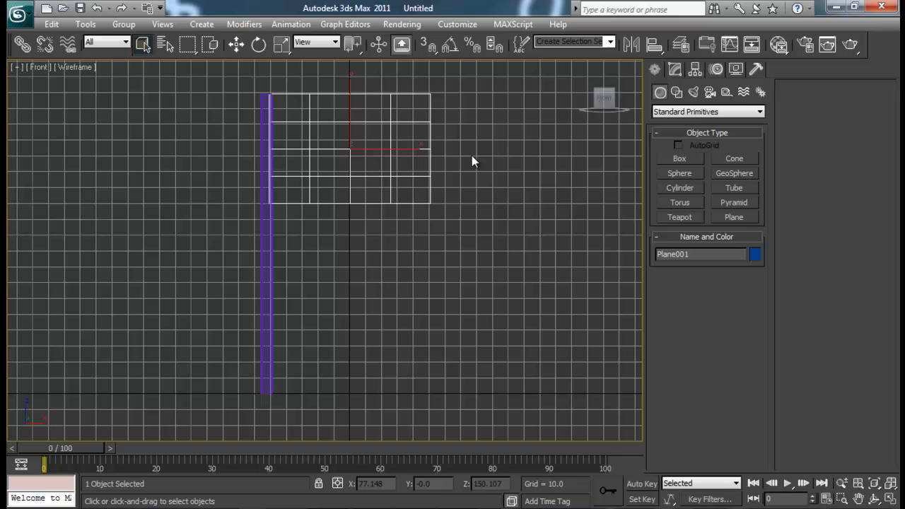
Step: Align the flag plane and pole in depth by zeroing the plane's X position and the cylinder's Y position
{"action": "key", "text": "alt+w"}
{"action": "right_click", "coordinate": [528, 338]}
{"action": "key", "text": "alt+w"}
{"action": "middle_click_drag", "start_coordinate": [494, 319], "coordinate": [421, 394], "text": "alt"}
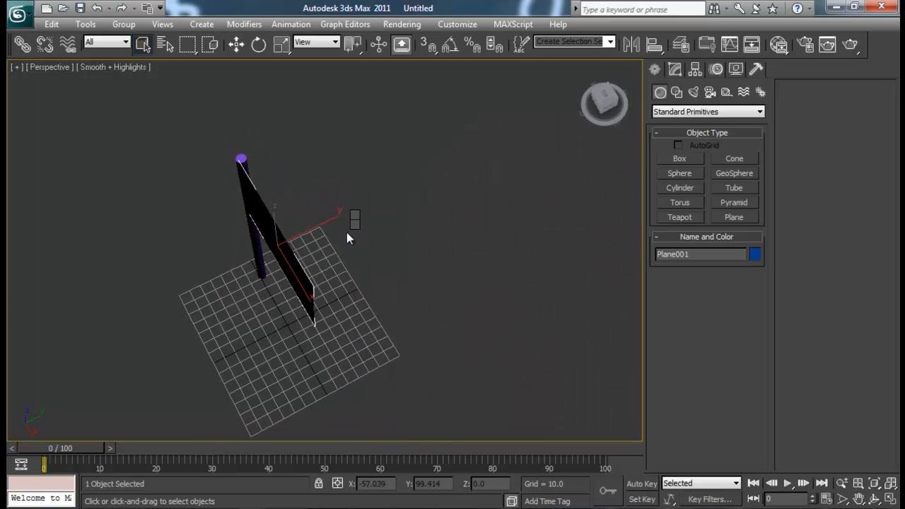
{"action": "key", "text": "w"}
{"action": "right_click", "coordinate": [401, 485]}
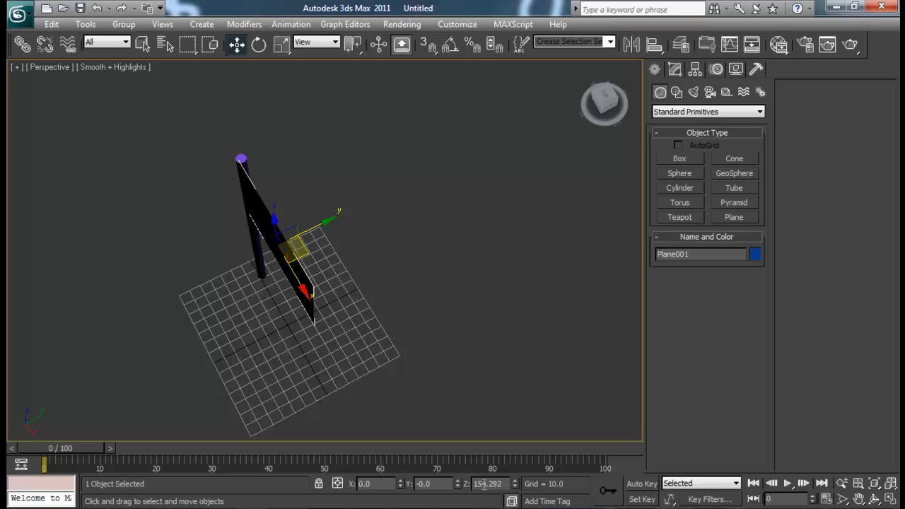
{"action": "left_click", "coordinate": [249, 167]}
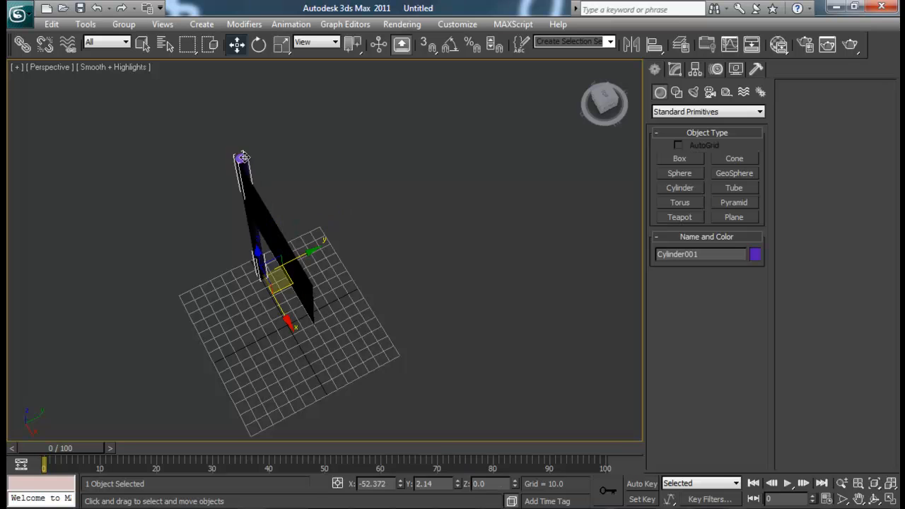
{"action": "right_click", "coordinate": [458, 487]}
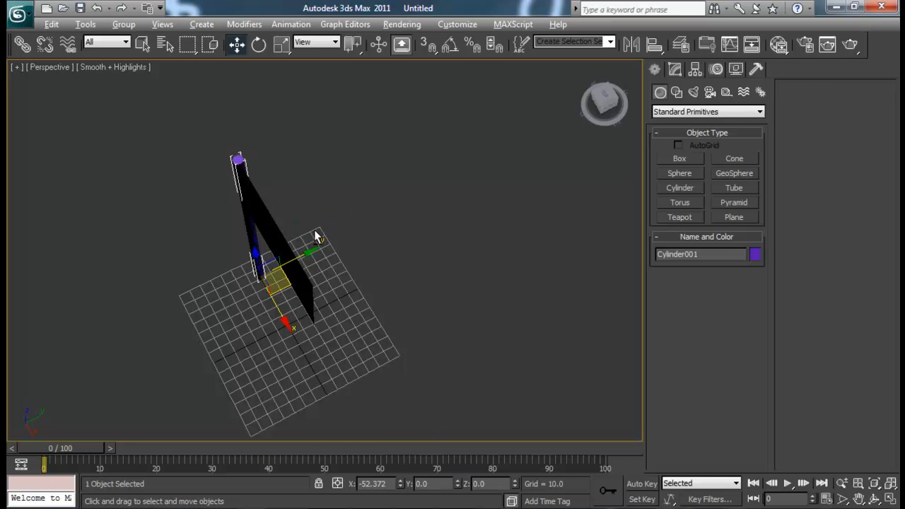
Step: Lower the plane slightly beside the pole's upper end, to a Z position of about 151.8
{"action": "middle_click_drag", "start_coordinate": [320, 238], "coordinate": [393, 175], "text": "alt"}
{"action": "left_click", "coordinate": [404, 287]}
{"action": "middle_click_drag", "start_coordinate": [404, 287], "coordinate": [409, 224], "text": "alt"}
{"action": "left_click", "coordinate": [311, 180]}
{"action": "middle_click_drag", "start_coordinate": [311, 180], "coordinate": [321, 158], "text": "alt"}
{"action": "middle_click_drag", "start_coordinate": [340, 204], "coordinate": [349, 164]}
{"action": "key", "text": "alt+w"}
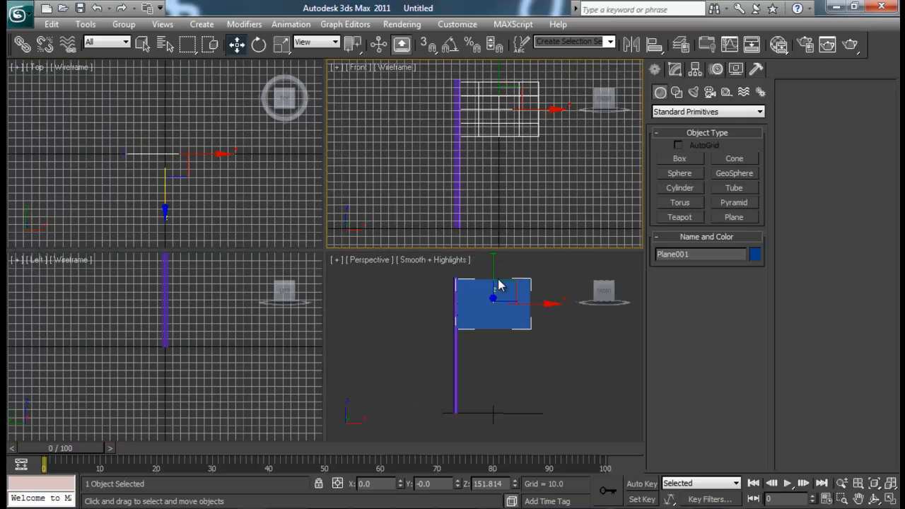
Step: Rename the plane flag_cloth and the cylinder flag_stand
{"action": "left_click", "coordinate": [676, 69]}
{"action": "left_click_drag", "start_coordinate": [683, 89], "coordinate": [650, 89]}
{"action": "type", "text": "flag_"}
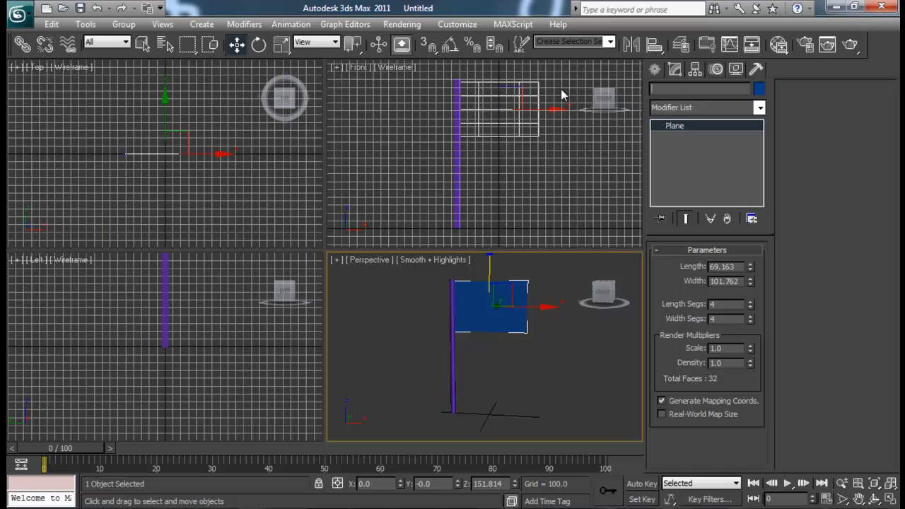
{"action": "type", "text": "cloth"}
{"action": "left_click", "coordinate": [453, 348]}
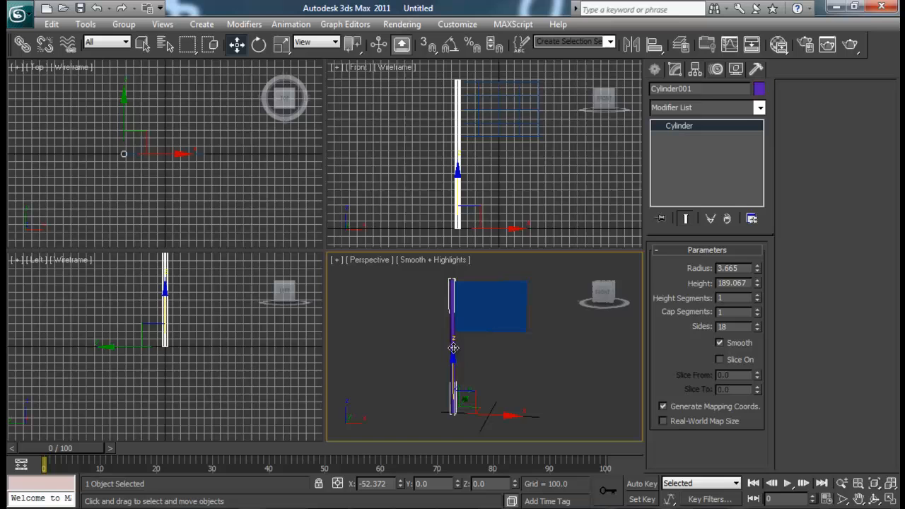
{"action": "type", "text": "flag_stand"}
{"action": "middle_click_drag", "start_coordinate": [505, 357], "coordinate": [486, 353]}
Step: Select flag_cloth and display edged faces in a maximized perspective view
{"action": "left_click", "coordinate": [485, 320]}
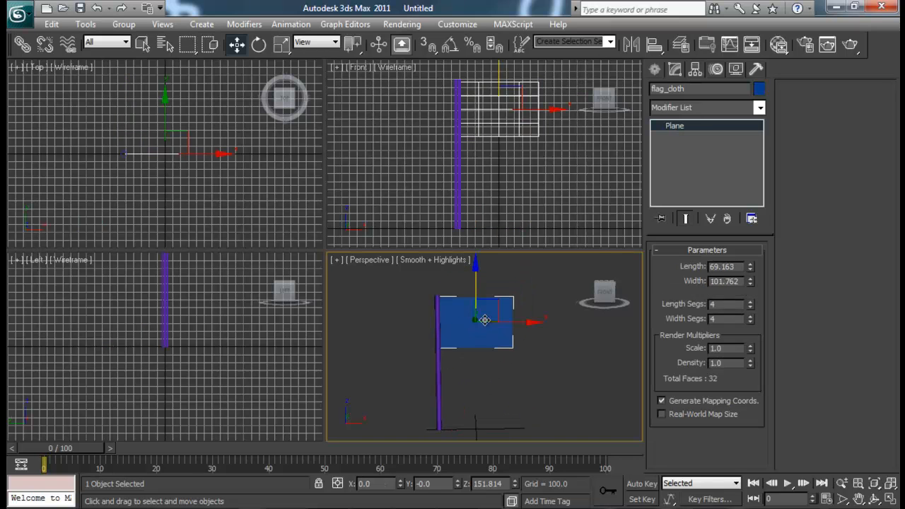
{"action": "key", "text": "F4"}
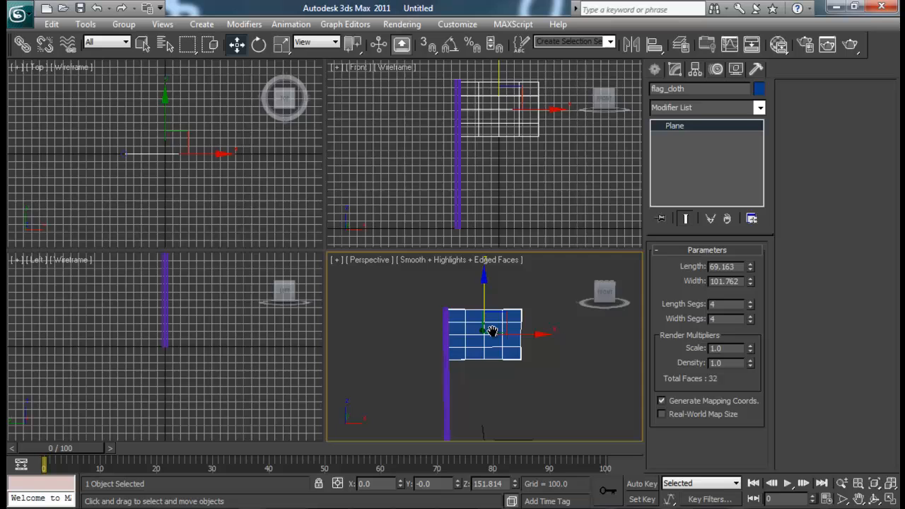
{"action": "key", "text": "alt+w"}
{"action": "middle_click_drag", "start_coordinate": [498, 338], "coordinate": [394, 172], "text": "alt"}
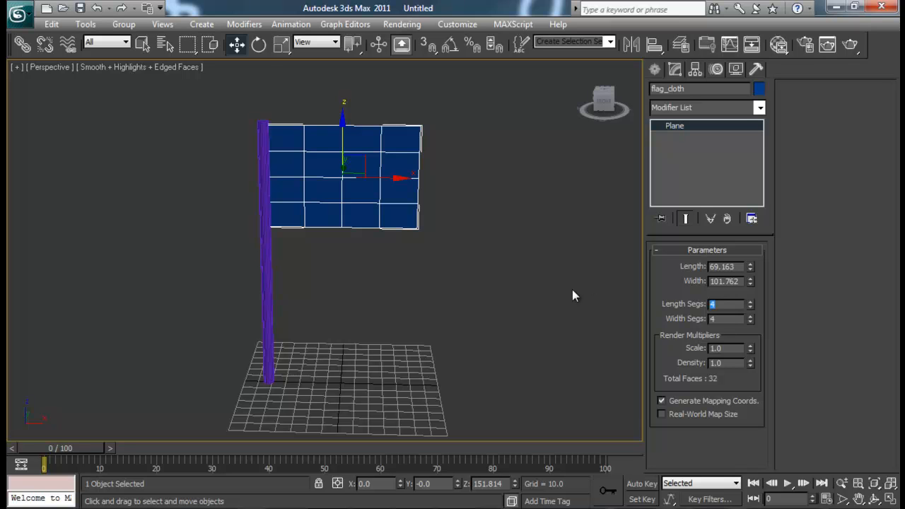
Step: Set flag_cloth's length and width segments to 35 each
{"action": "type", "text": "35"}
{"action": "key", "text": "Tab"}
{"action": "type", "text": "35"}
{"action": "key", "text": "Return"}
{"action": "mouse_move", "coordinate": [359, 294]}
{"action": "middle_mouse_down", "text": "alt"}
{"action": "mouse_move", "coordinate": [259, 323]}
{"action": "mouse_move", "coordinate": [107, 253]}
{"action": "mouse_move", "coordinate": [370, 283]}
{"action": "mouse_move", "coordinate": [349, 301]}
{"action": "middle_mouse_up", "text": "alt"}
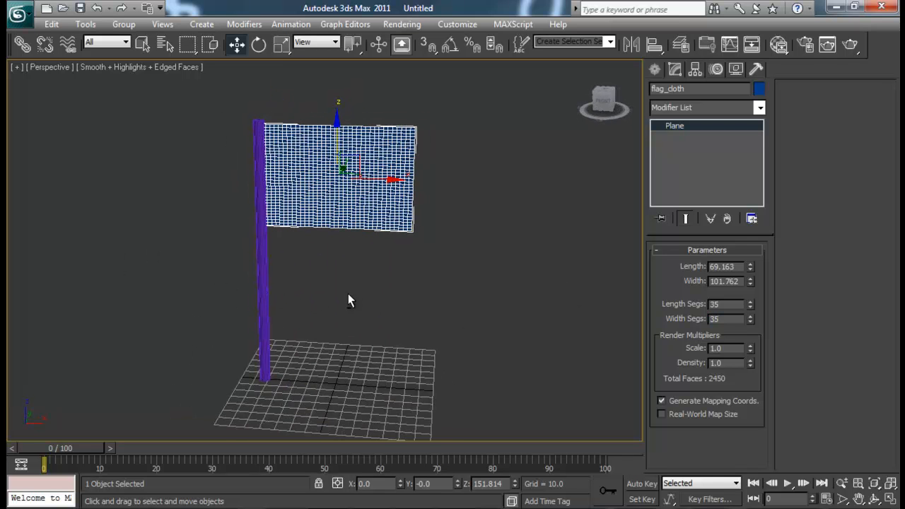
Step: Set both the length and width segments of flag_cloth to 30
{"action": "left_click", "coordinate": [730, 304]}
{"action": "type", "text": "30"}
{"action": "key", "text": "Tab"}
{"action": "type", "text": "30"}
{"action": "key", "text": "Return"}
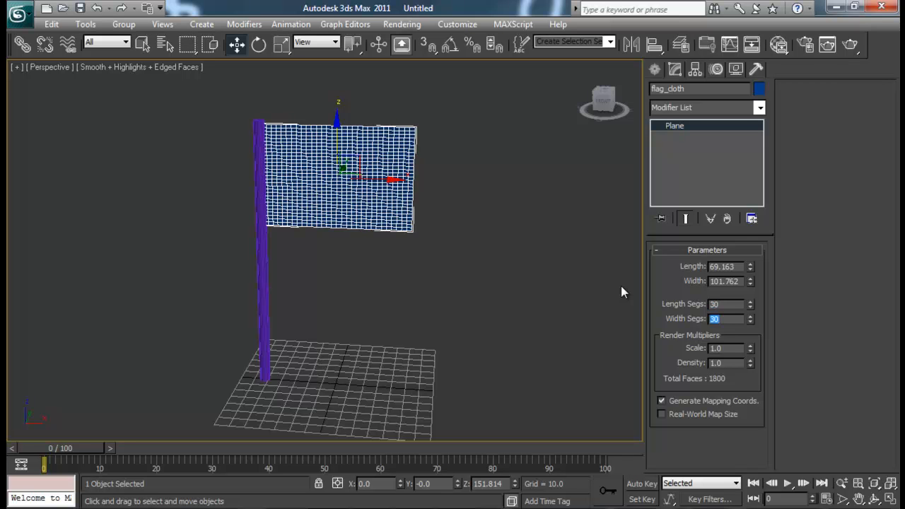
{"action": "middle_click_drag", "start_coordinate": [481, 230], "coordinate": [398, 277], "text": "alt"}
{"action": "left_click", "coordinate": [390, 311]}
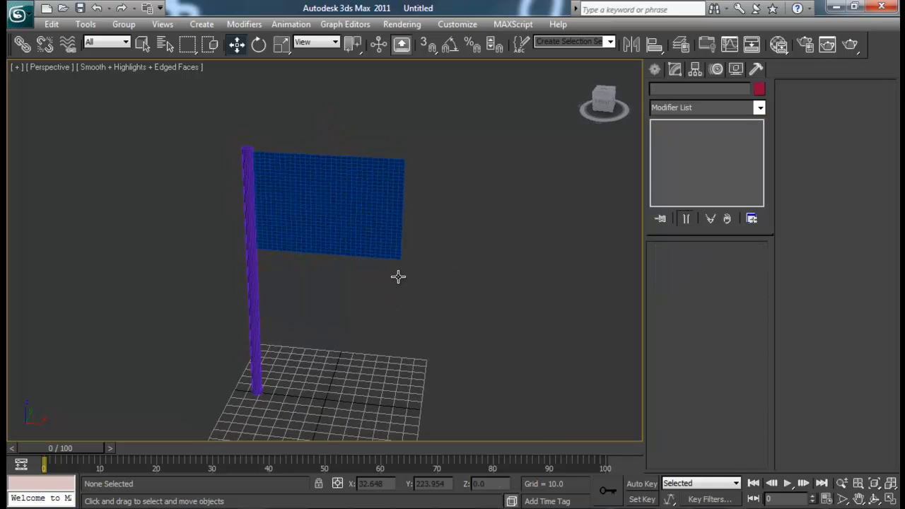
Step: Apply the Cloth modifier to flag_cloth
{"action": "left_click", "coordinate": [395, 249]}
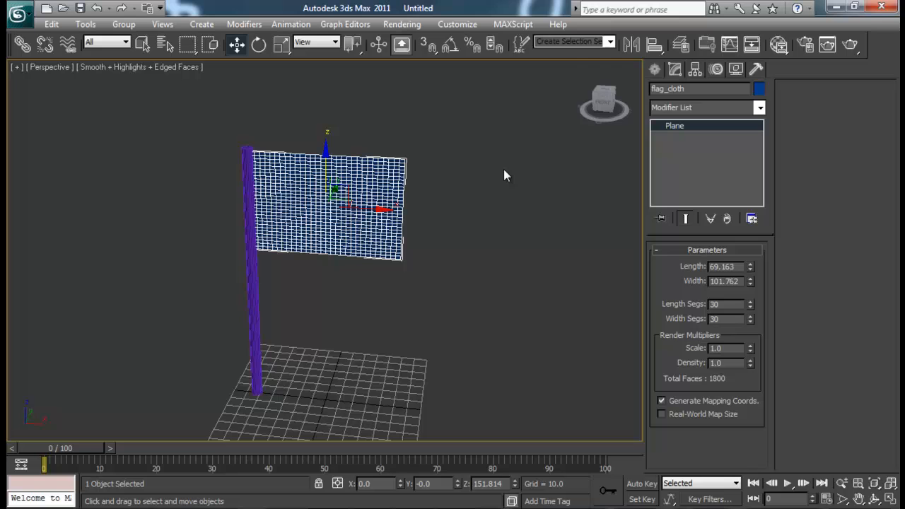
{"action": "left_click", "coordinate": [697, 107]}
{"action": "scroll", "coordinate": [707, 250], "scroll_direction": "down", "scroll_amount": 4}
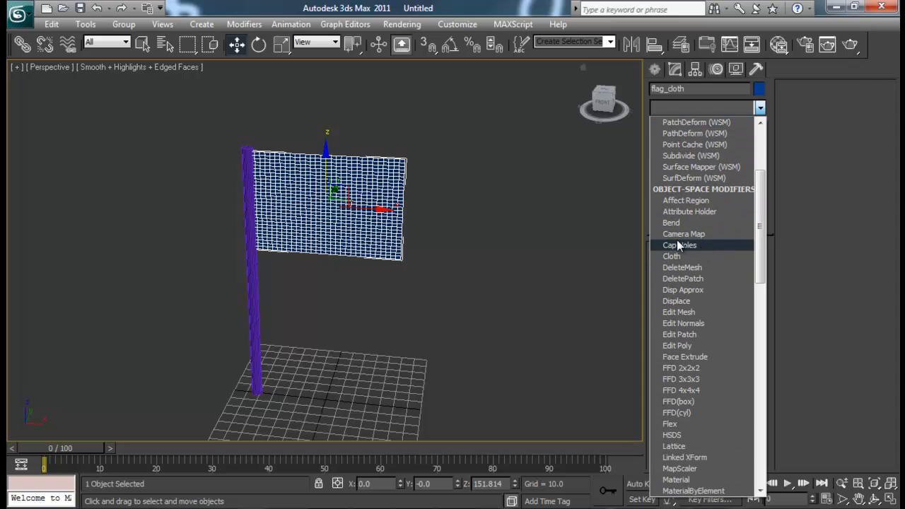
{"action": "left_click", "coordinate": [679, 259]}
Step: Examine the Cloth modifier's simulation parameters, object properties and cloth forces without changing any settings
{"action": "middle_click_drag", "start_coordinate": [481, 304], "coordinate": [405, 297], "text": "alt"}
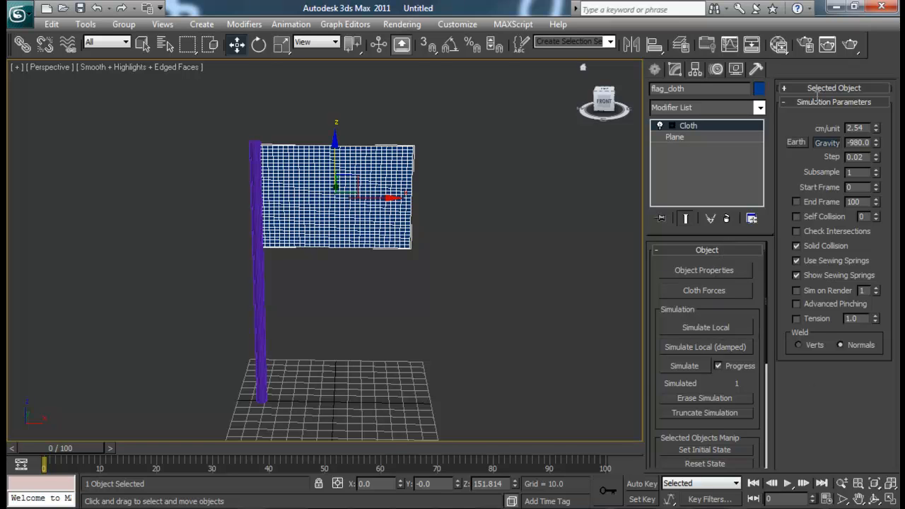
{"action": "mouse_move", "coordinate": [752, 379]}
{"action": "left_mouse_down"}
{"action": "mouse_move", "coordinate": [739, 297]}
{"action": "mouse_move", "coordinate": [756, 188]}
{"action": "mouse_move", "coordinate": [739, 374]}
{"action": "left_mouse_up"}
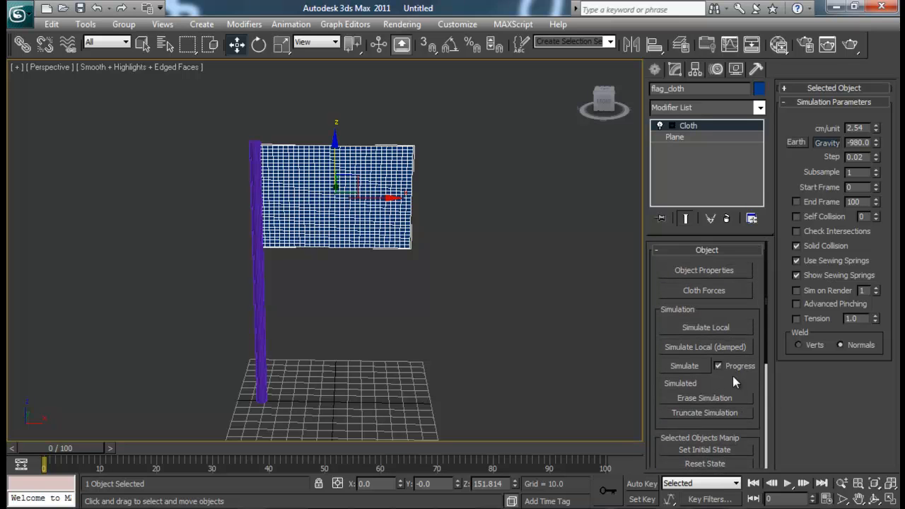
{"action": "left_click", "coordinate": [708, 270]}
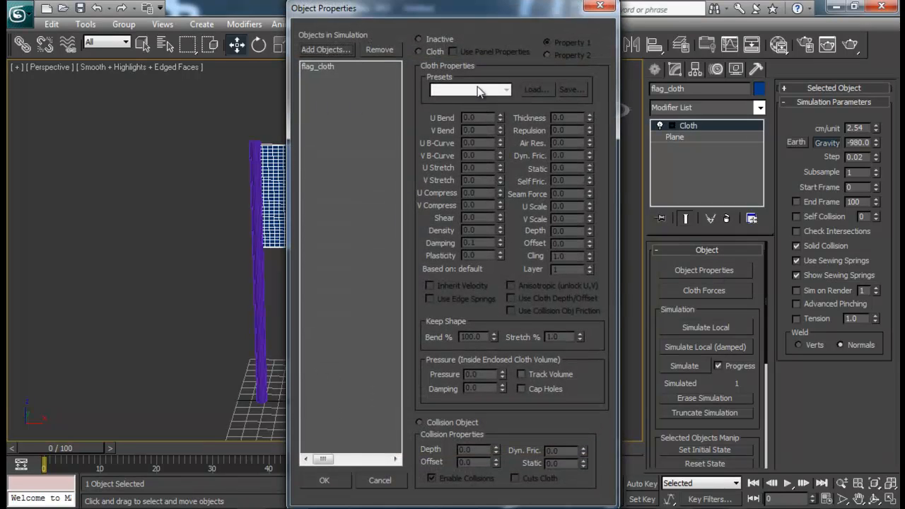
{"action": "left_click", "coordinate": [600, 5]}
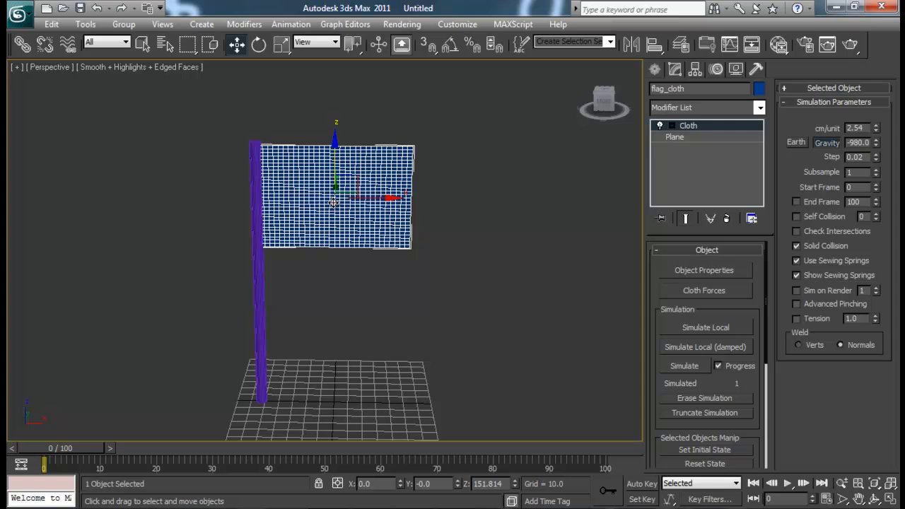
{"action": "left_click", "coordinate": [706, 292]}
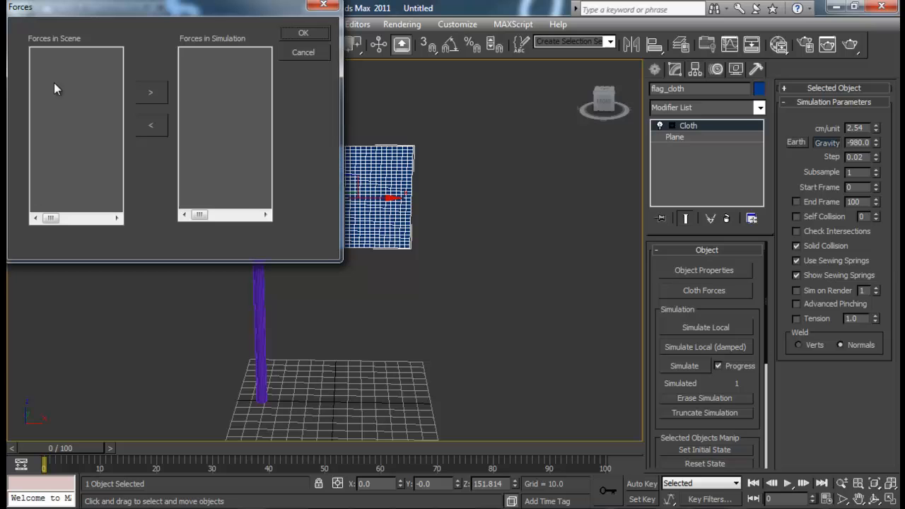
{"action": "left_click", "coordinate": [324, 6]}
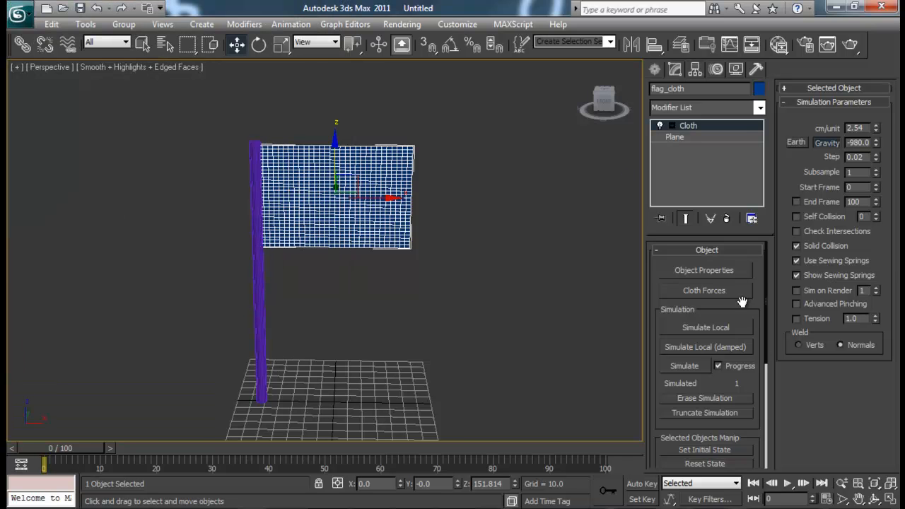
{"action": "scroll", "coordinate": [750, 308], "scroll_direction": "down", "scroll_amount": 4}
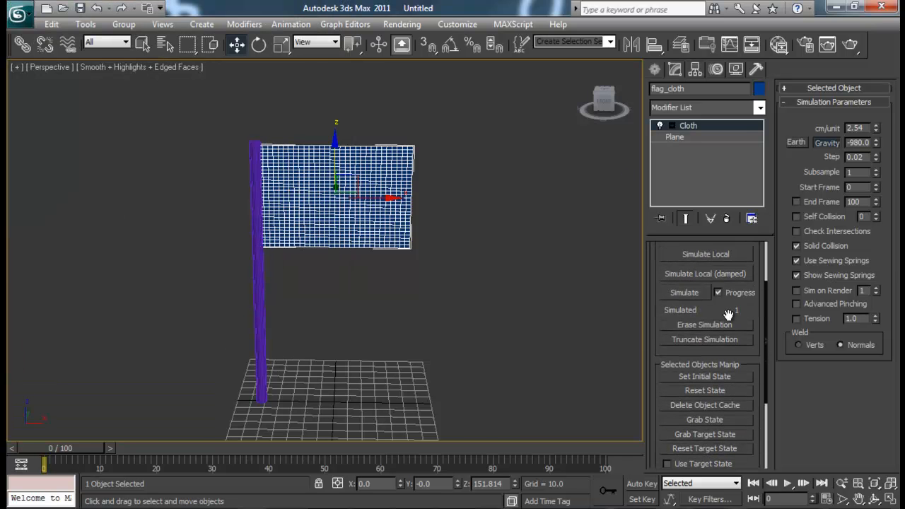
{"action": "scroll", "coordinate": [729, 315], "scroll_direction": "up", "scroll_amount": 4}
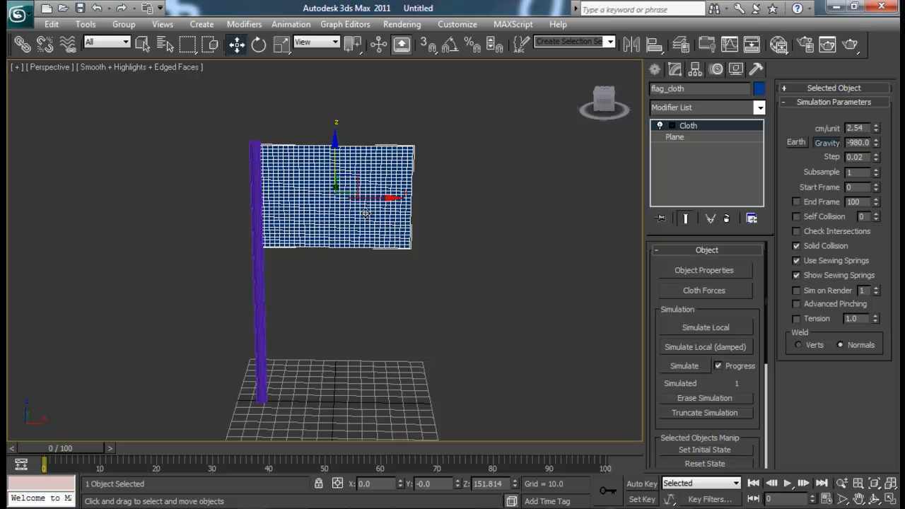
{"action": "middle_click_drag", "start_coordinate": [434, 227], "coordinate": [360, 221], "text": "alt"}
{"action": "left_click", "coordinate": [715, 275]}
{"action": "left_click_drag", "start_coordinate": [457, 12], "coordinate": [612, 36]}
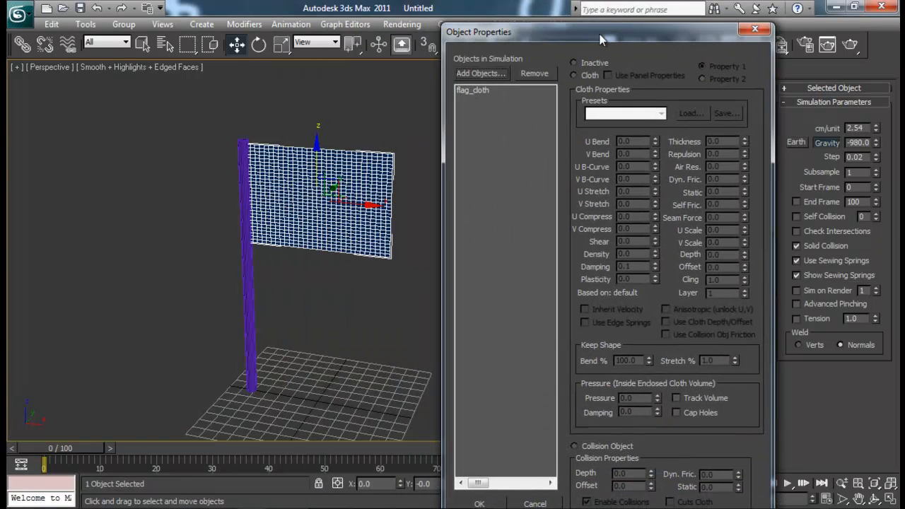
{"action": "left_click", "coordinate": [756, 31]}
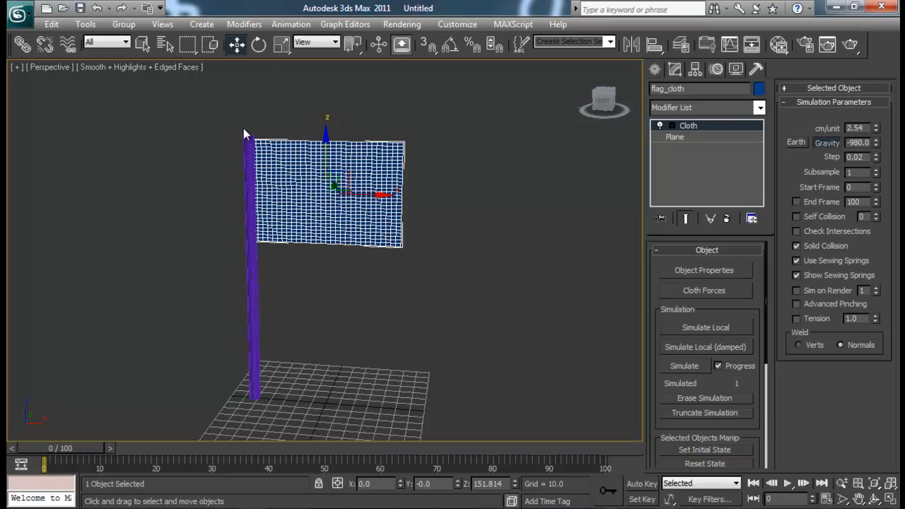
{"action": "left_click", "coordinate": [248, 156]}
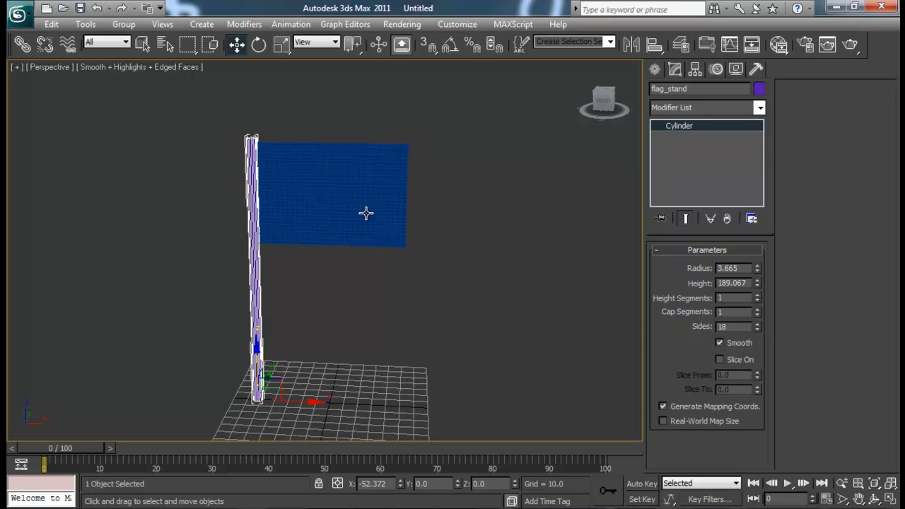
{"action": "left_click", "coordinate": [363, 177]}
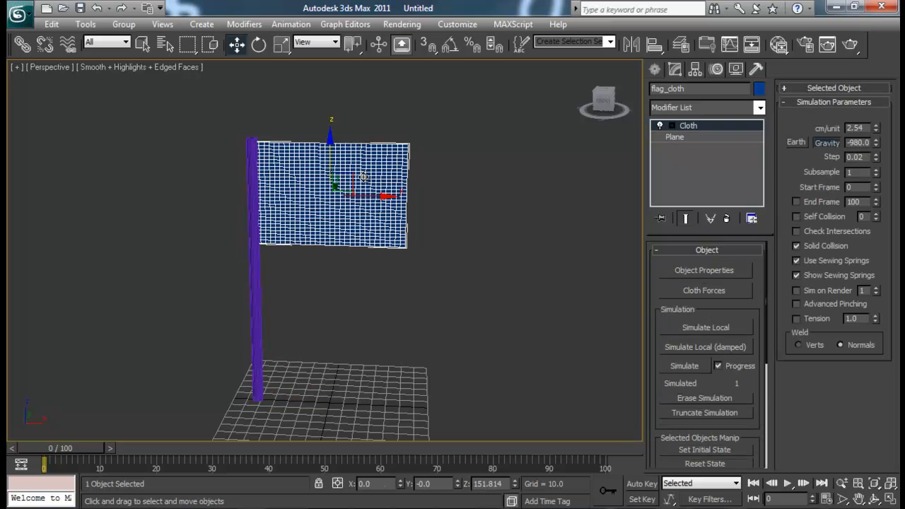
Step: Define flag_cloth as a Cloth object in the Cloth modifier's object properties
{"action": "left_click", "coordinate": [720, 271]}
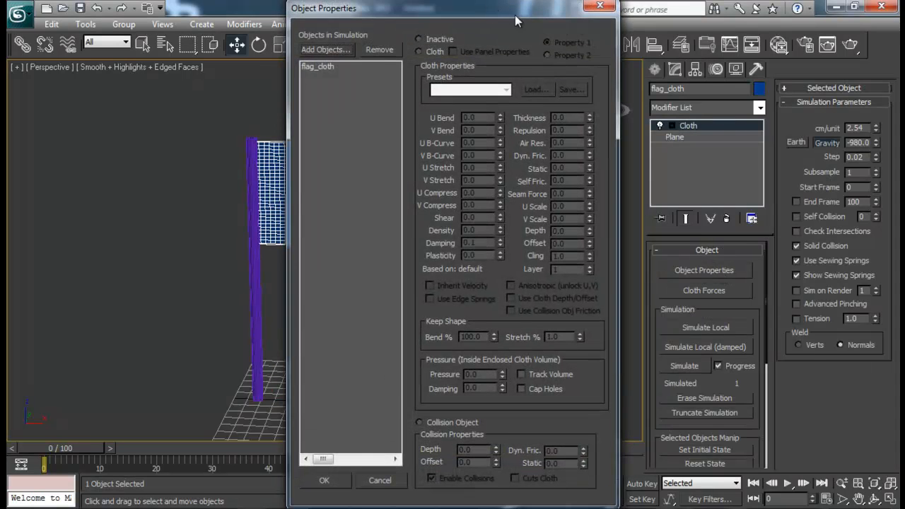
{"action": "left_click_drag", "start_coordinate": [515, 15], "coordinate": [700, 45]}
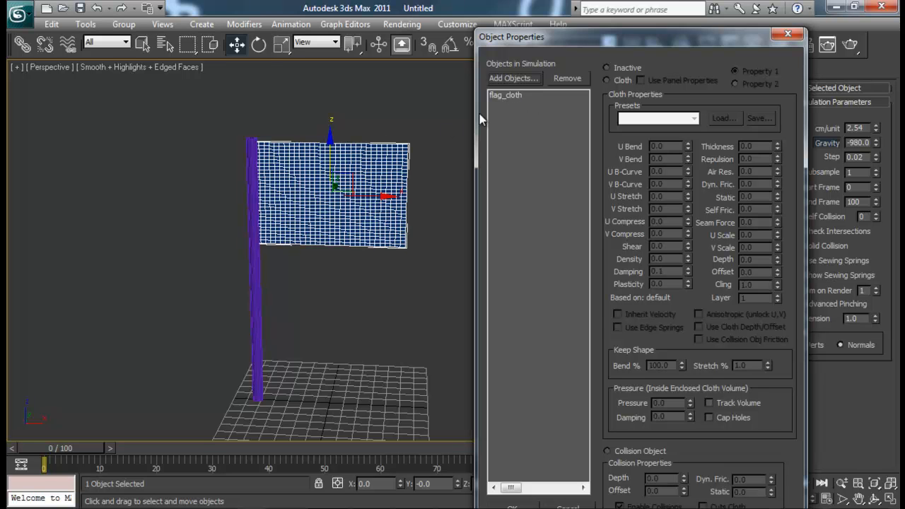
{"action": "left_click", "coordinate": [515, 93]}
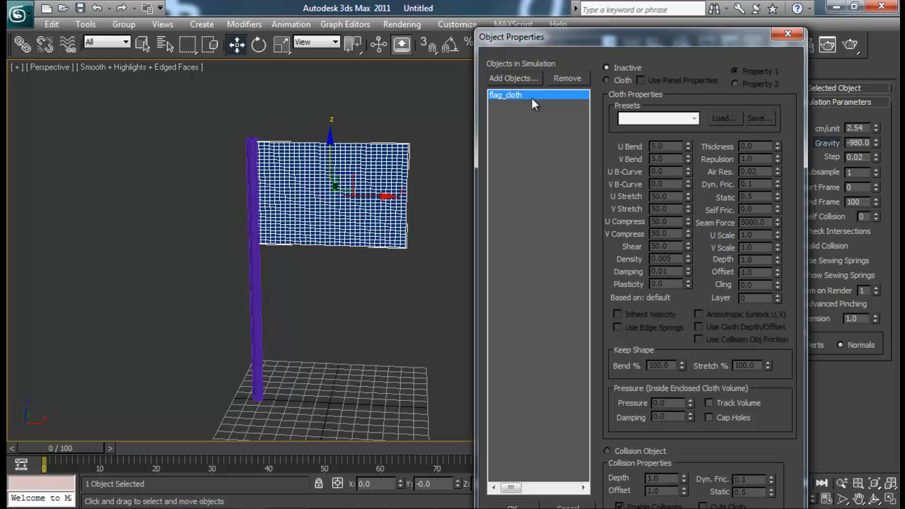
{"action": "left_click", "coordinate": [606, 80]}
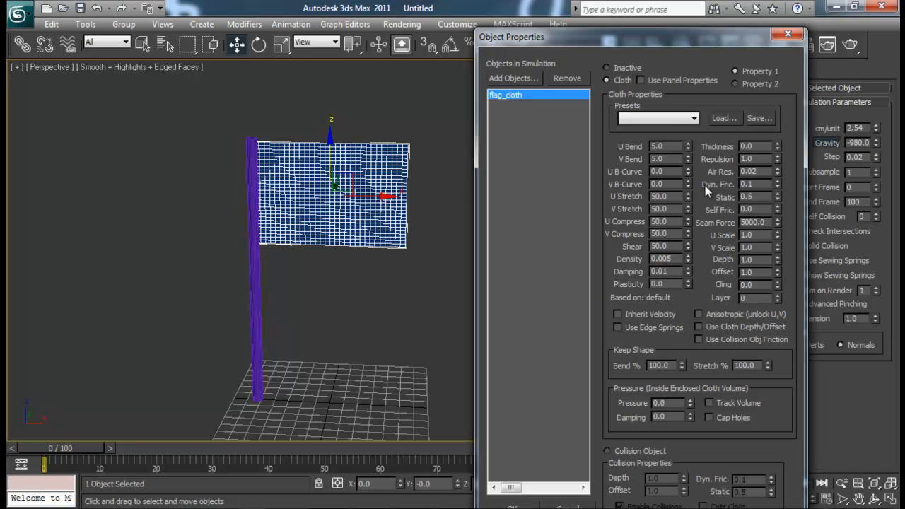
Step: Try the Cotton and Silk fabric presets on flag_cloth
{"action": "left_click", "coordinate": [686, 121]}
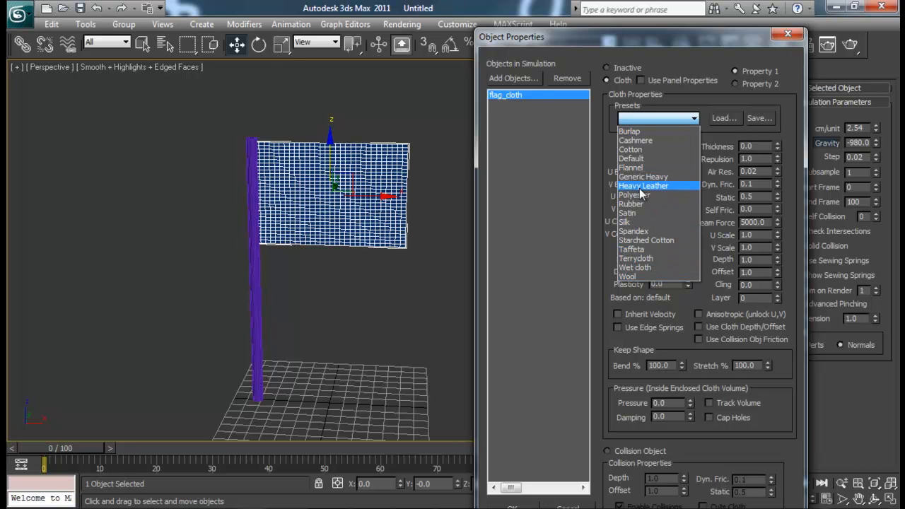
{"action": "left_click", "coordinate": [653, 148]}
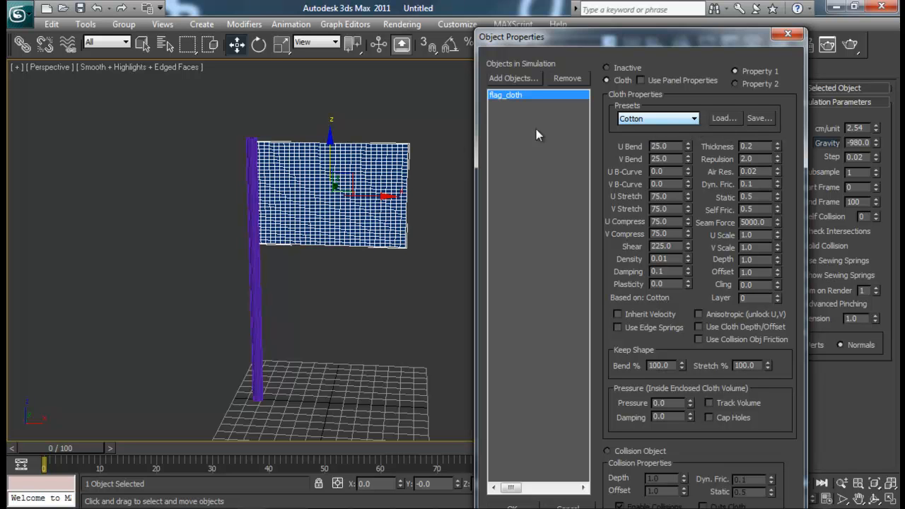
{"action": "left_click", "coordinate": [682, 121]}
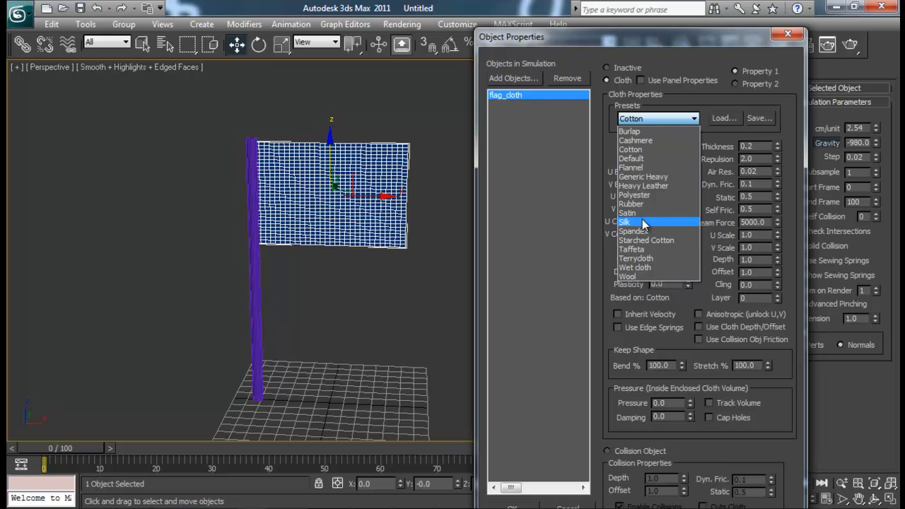
{"action": "left_click", "coordinate": [672, 222]}
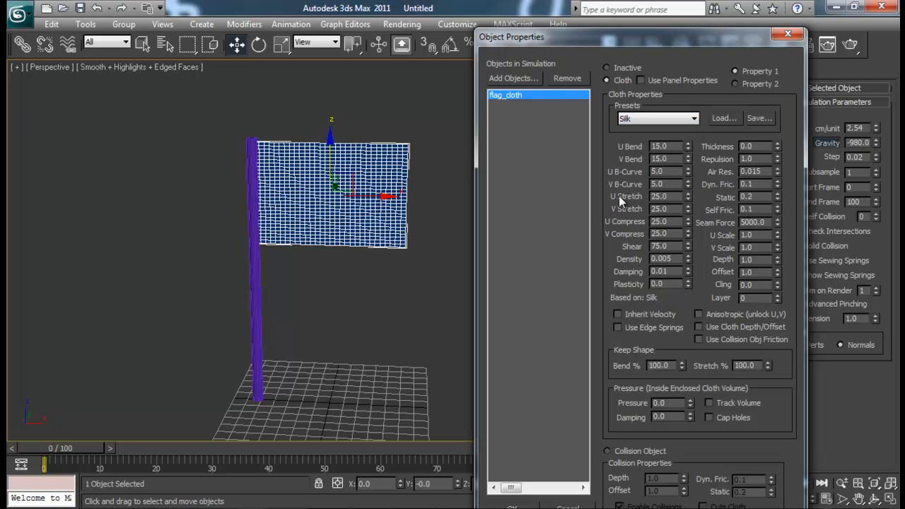
Step: Apply the Cotton preset to flag_cloth and accept the object properties
{"action": "left_click", "coordinate": [680, 118]}
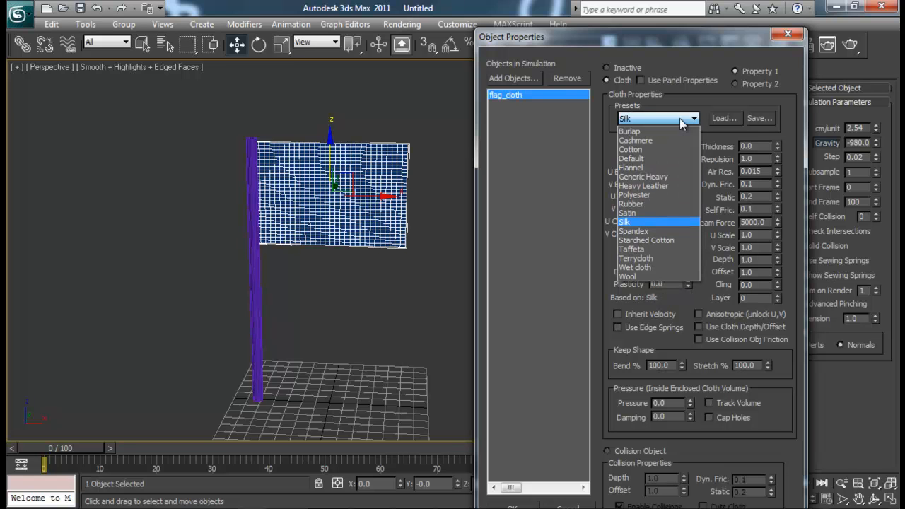
{"action": "left_click", "coordinate": [640, 150]}
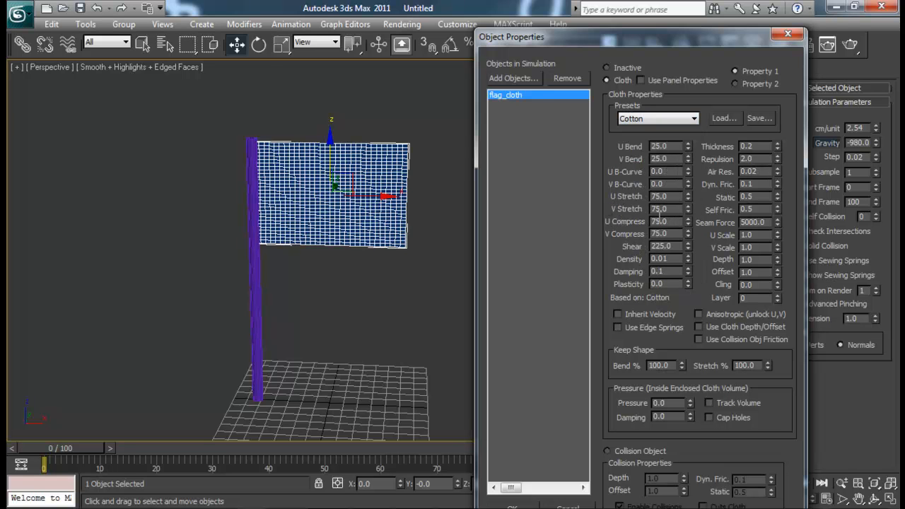
{"action": "left_click", "coordinate": [692, 121]}
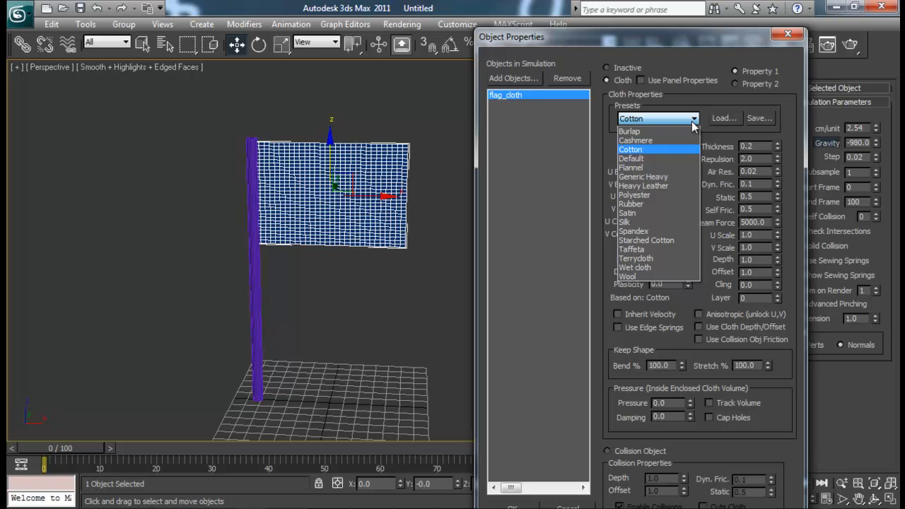
{"action": "left_click", "coordinate": [693, 120]}
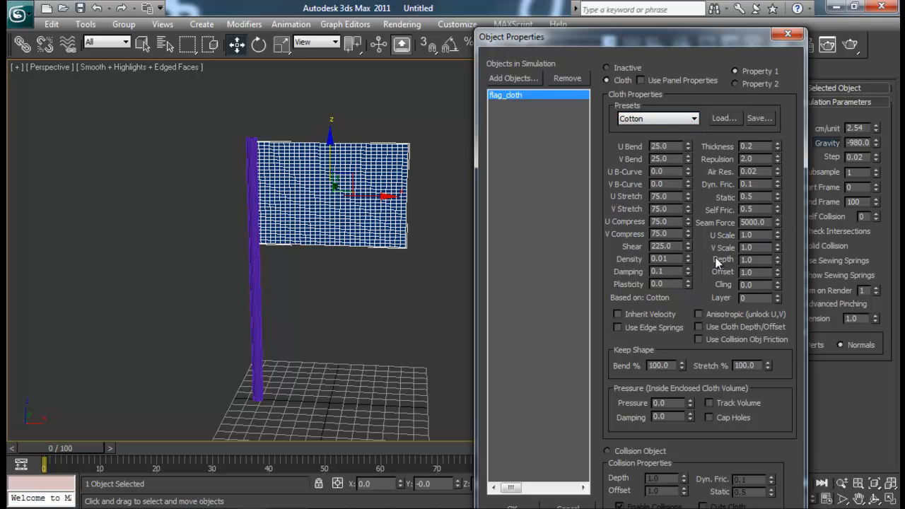
{"action": "left_click_drag", "start_coordinate": [682, 41], "coordinate": [671, 27]}
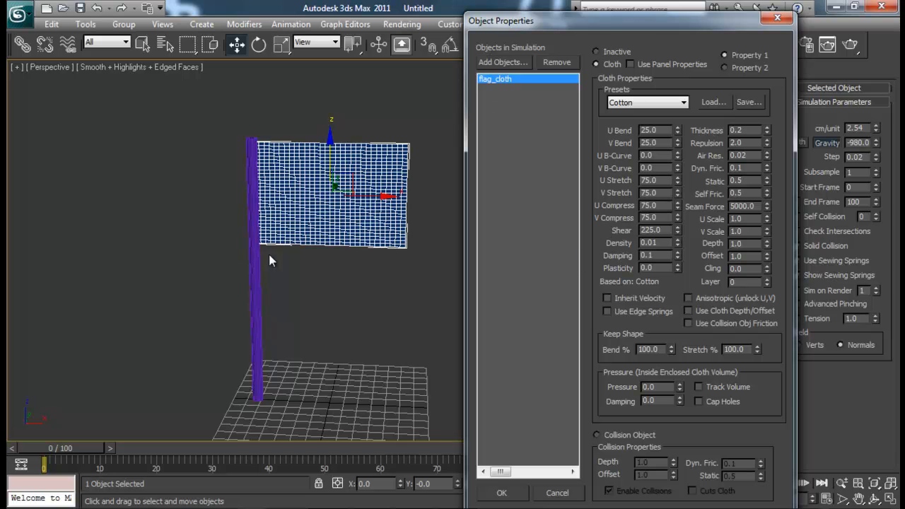
{"action": "left_click", "coordinate": [501, 493]}
Step: Show the viewport in wireframe and examine where the flag's edge meets the pole
{"action": "middle_click_drag", "start_coordinate": [383, 327], "coordinate": [375, 308], "text": "alt"}
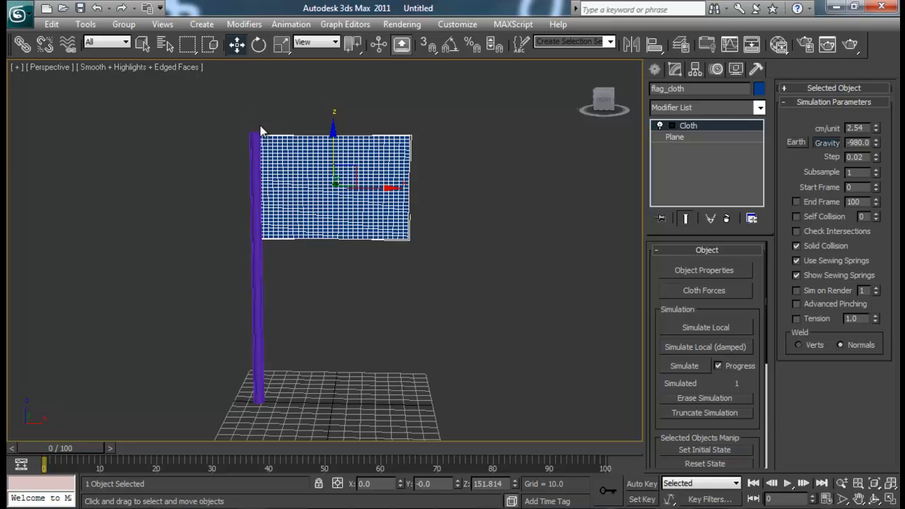
{"action": "key", "text": "F3"}
{"action": "middle_click_drag", "start_coordinate": [319, 221], "coordinate": [361, 281]}
{"action": "scroll", "coordinate": [362, 281], "scroll_direction": "up", "scroll_amount": 5}
{"action": "mouse_move", "coordinate": [316, 175]}
{"action": "middle_mouse_down"}
{"action": "mouse_move", "coordinate": [283, 181]}
{"action": "mouse_move", "coordinate": [301, 178]}
{"action": "middle_mouse_up"}
{"action": "scroll", "coordinate": [302, 182], "scroll_direction": "up", "scroll_amount": 4}
{"action": "scroll", "coordinate": [304, 181], "scroll_direction": "down", "scroll_amount": 4}
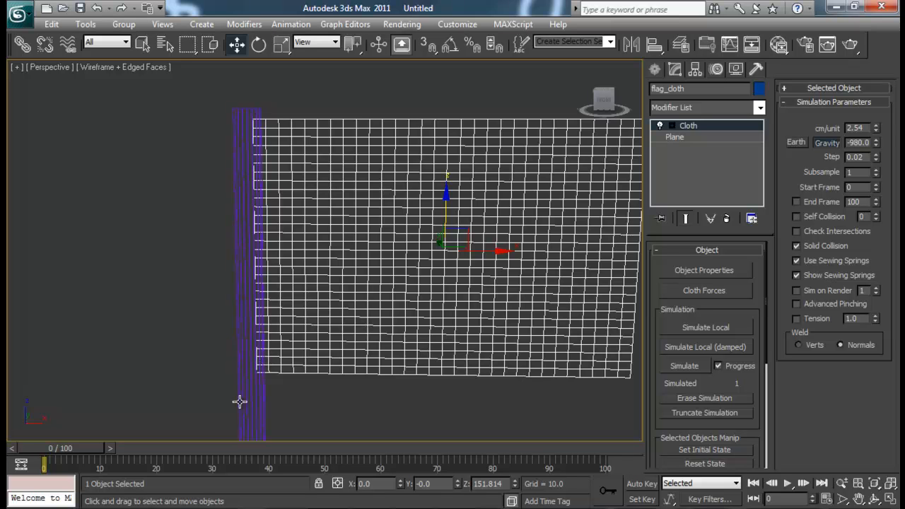
{"action": "middle_click_drag", "start_coordinate": [380, 274], "coordinate": [242, 264]}
{"action": "middle_click_drag", "start_coordinate": [363, 249], "coordinate": [430, 239]}
{"action": "scroll", "coordinate": [413, 214], "scroll_direction": "down", "scroll_amount": 3}
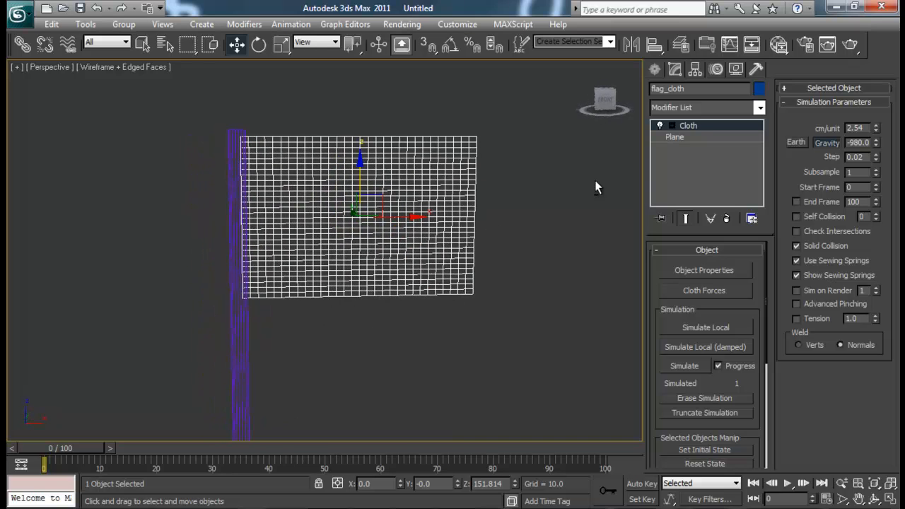
Step: Make a cloth vertex group named Non moveable from the flag's vertex column inside the pole
{"action": "left_click", "coordinate": [672, 126]}
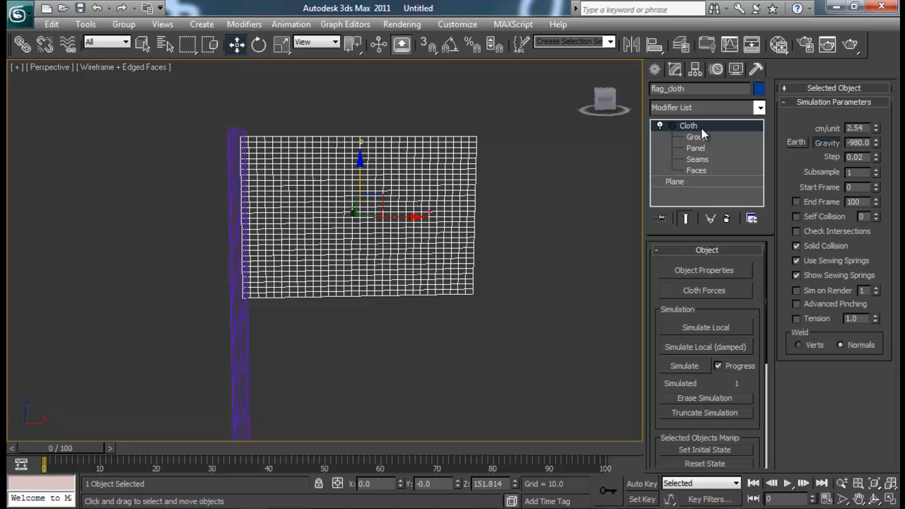
{"action": "left_click", "coordinate": [702, 138]}
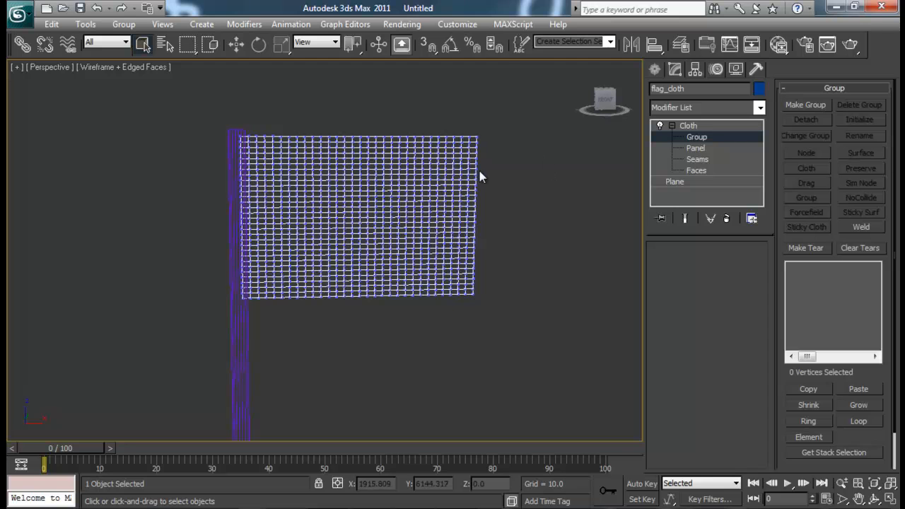
{"action": "left_click_drag", "start_coordinate": [170, 79], "coordinate": [245, 312]}
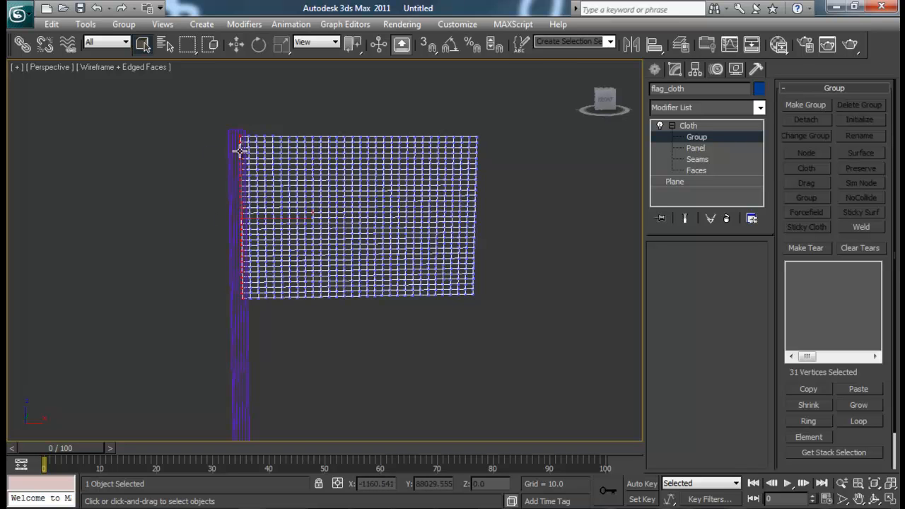
{"action": "left_click", "coordinate": [815, 105]}
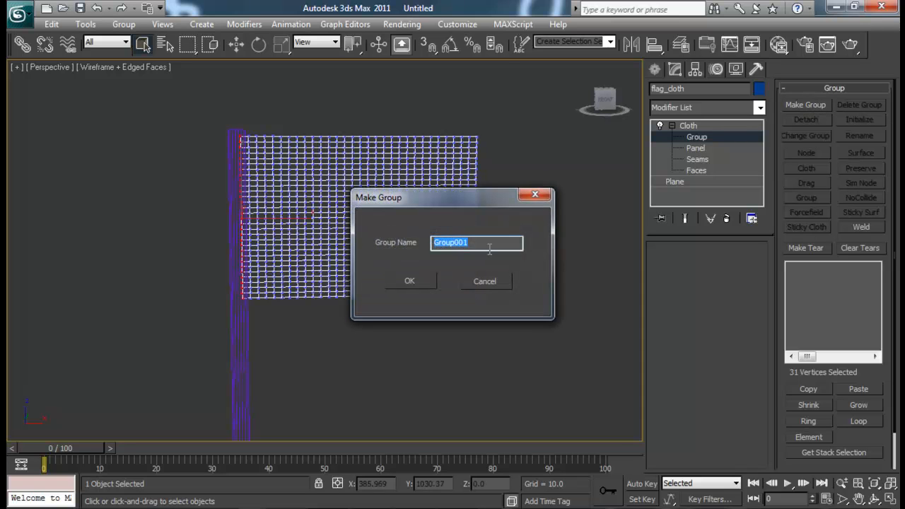
{"action": "type", "text": "Non moveable"}
{"action": "key", "text": "Return"}
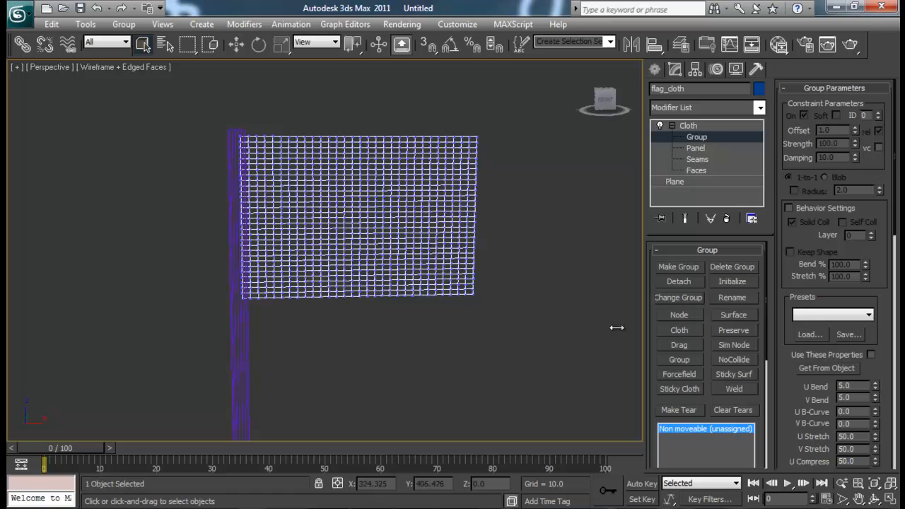
Step: Assign the Preserve constraint to the Non moveable group and leave group editing
{"action": "left_click", "coordinate": [744, 331]}
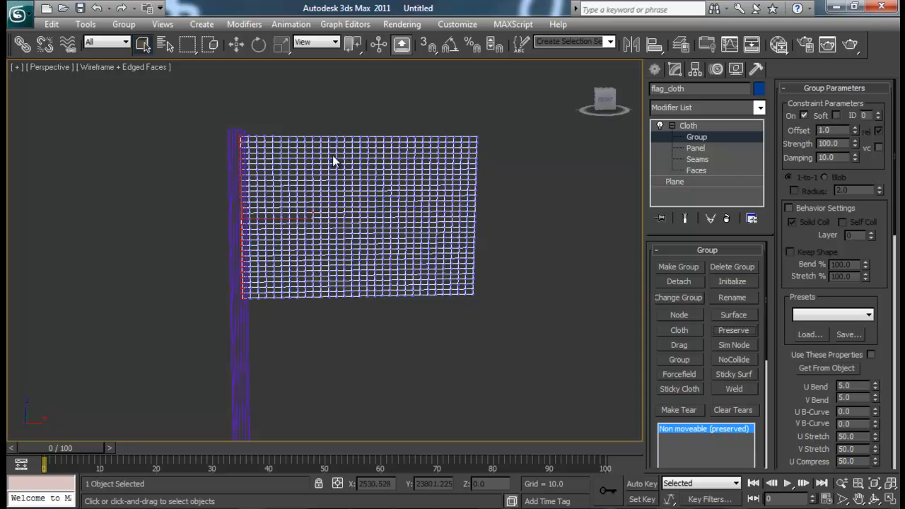
{"action": "left_click", "coordinate": [697, 137]}
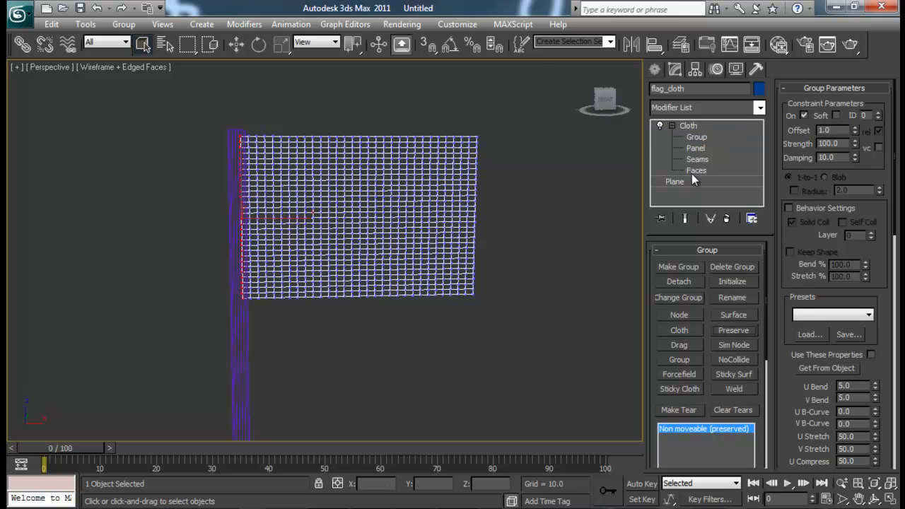
{"action": "left_click", "coordinate": [673, 126]}
Step: Create a Gravity space warp with an icon size of about 30.9 on the ground grid near the flagpole
{"action": "middle_click_drag", "start_coordinate": [491, 207], "coordinate": [403, 240], "text": "alt"}
{"action": "scroll", "coordinate": [404, 208], "scroll_direction": "down", "scroll_amount": 5}
{"action": "left_click", "coordinate": [655, 69]}
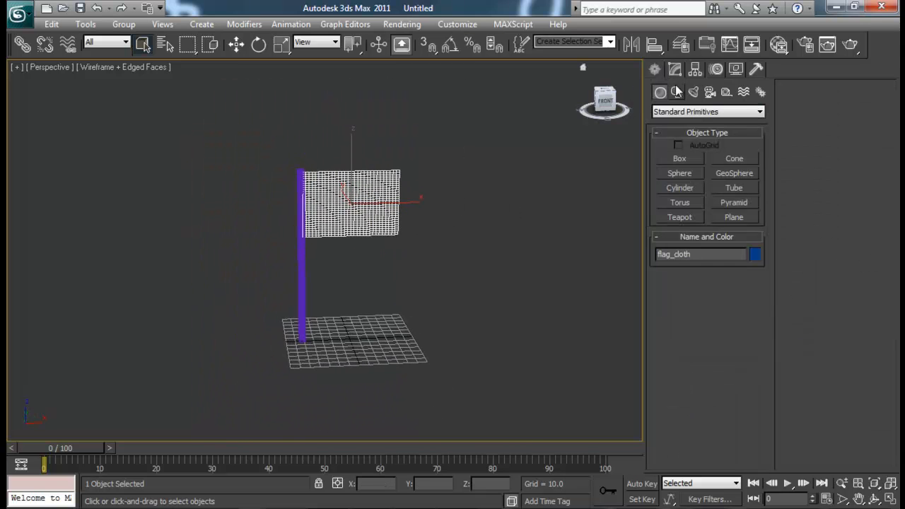
{"action": "left_click", "coordinate": [744, 92]}
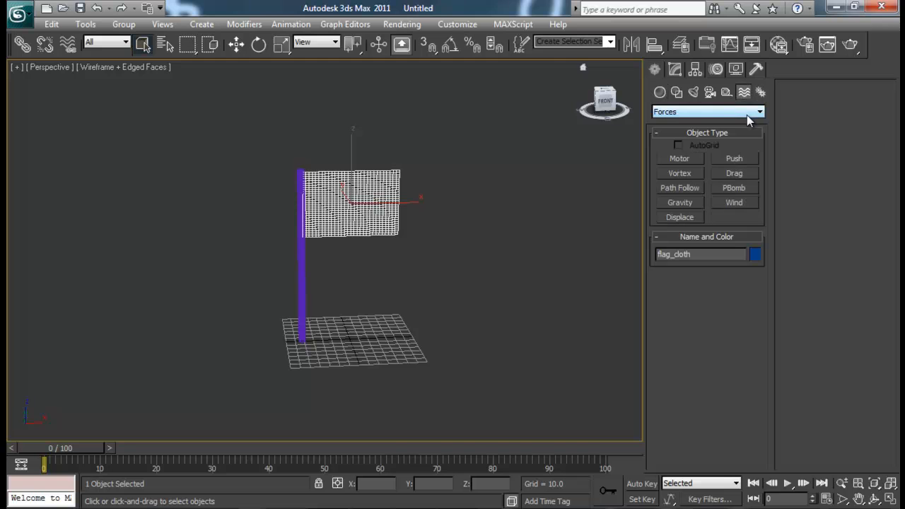
{"action": "left_click", "coordinate": [679, 203]}
{"action": "left_click_drag", "start_coordinate": [370, 343], "coordinate": [399, 368]}
Step: Create a Wind space warp of about 38.4 icon size beside the grid and rotate it 90° about Y to blow toward the pole
{"action": "left_click", "coordinate": [734, 202]}
{"action": "left_click_drag", "start_coordinate": [164, 349], "coordinate": [186, 375]}
{"action": "key", "text": "e"}
{"action": "left_click_drag", "start_coordinate": [189, 310], "coordinate": [240, 352]}
{"action": "middle_click_drag", "start_coordinate": [396, 254], "coordinate": [440, 268], "text": "alt"}
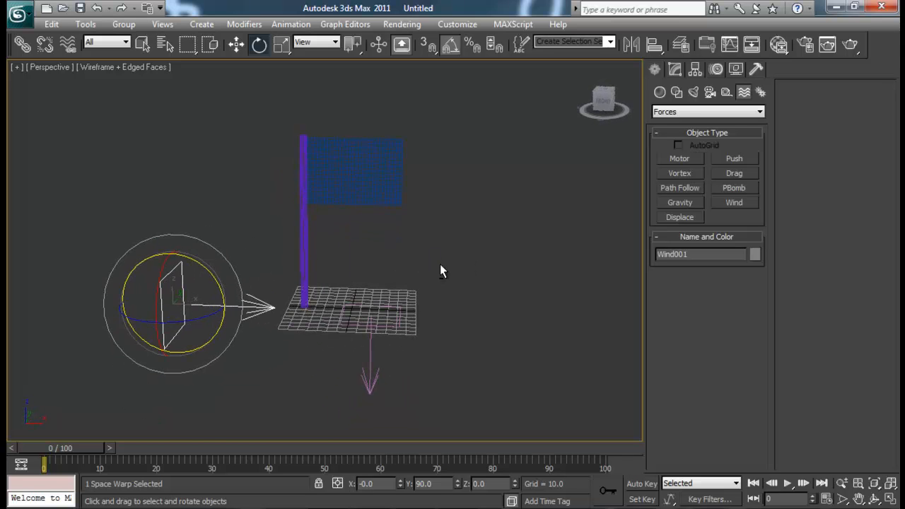
Step: Raise the Wind space warp and move it away from the pole to about X -199.5, Y -7.5, Z 89.8
{"action": "key", "text": "w"}
{"action": "left_click_drag", "start_coordinate": [173, 249], "coordinate": [174, 171]}
{"action": "left_click_drag", "start_coordinate": [209, 142], "coordinate": [116, 268]}
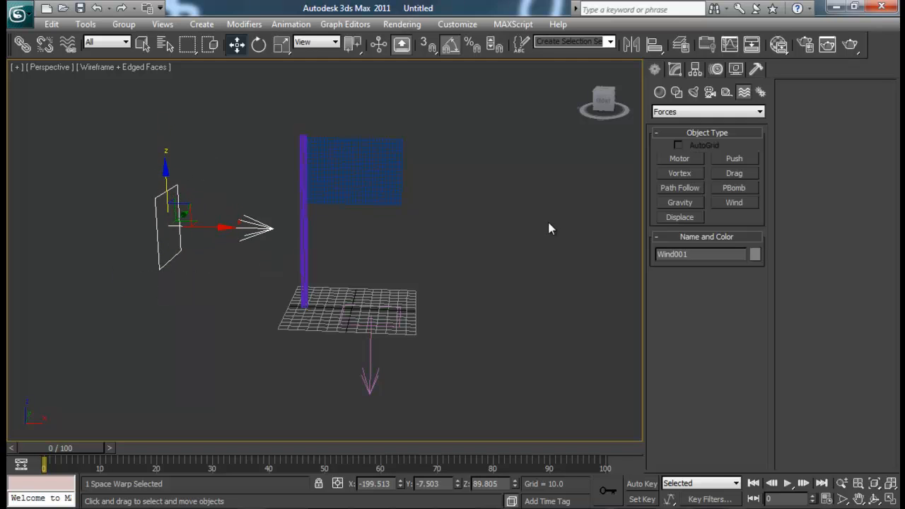
Step: Set the Wind's strength to 2, turbulence to 2 and frequency to 5
{"action": "left_click", "coordinate": [675, 69]}
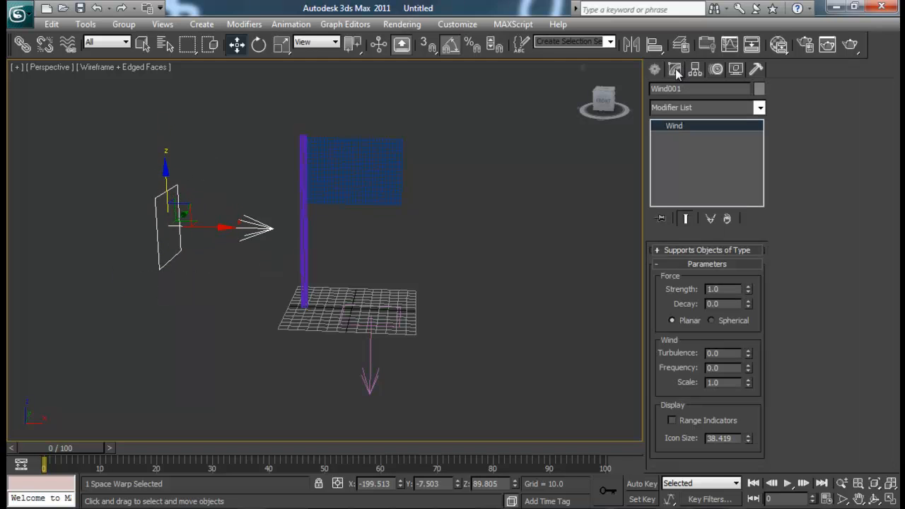
{"action": "left_click", "coordinate": [742, 289]}
{"action": "type", "text": "2"}
{"action": "key", "text": "Return"}
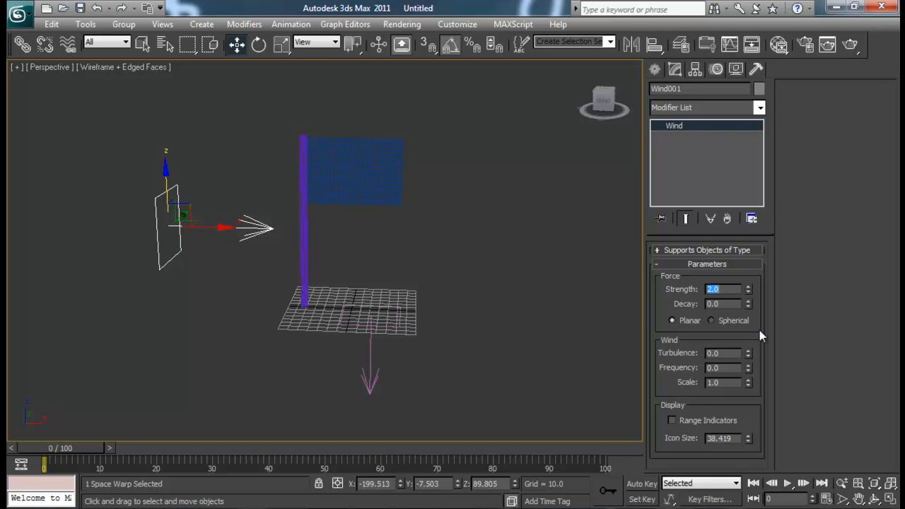
{"action": "left_click", "coordinate": [736, 353]}
{"action": "type", "text": "2"}
{"action": "key", "text": "Tab"}
{"action": "type", "text": "5"}
{"action": "key", "text": "Return"}
Step: Set the Gravity space warp's strength to 0.3
{"action": "left_click", "coordinate": [371, 348]}
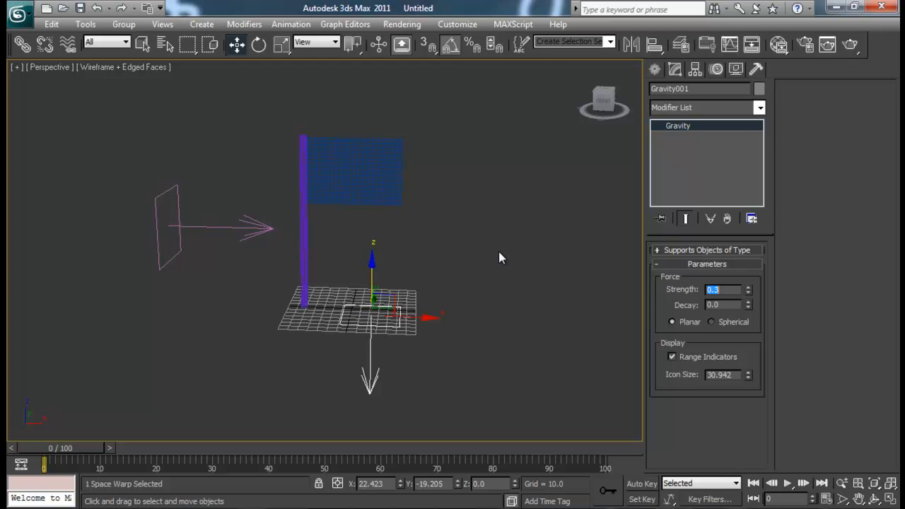
{"action": "middle_click_drag", "start_coordinate": [478, 229], "coordinate": [463, 236]}
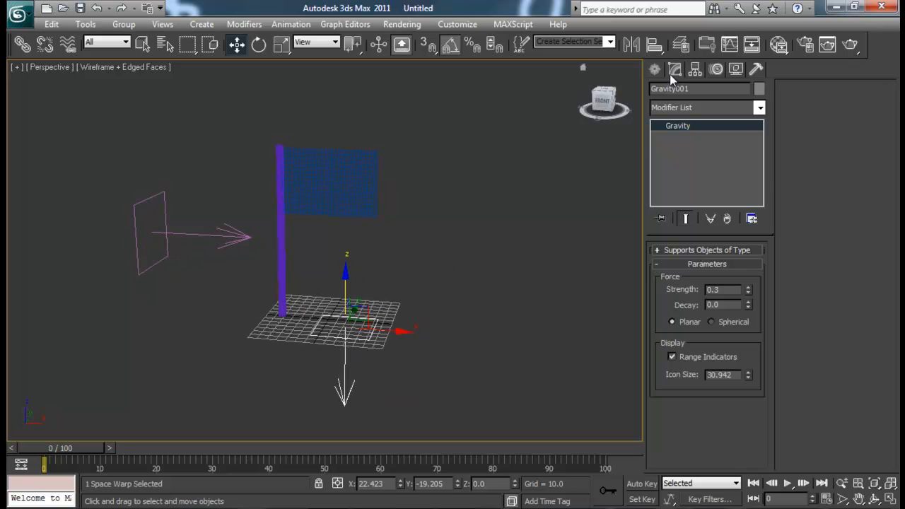
Step: Add the Gravity001 and Wind001 forces to the flag's cloth simulation
{"action": "left_click", "coordinate": [340, 173]}
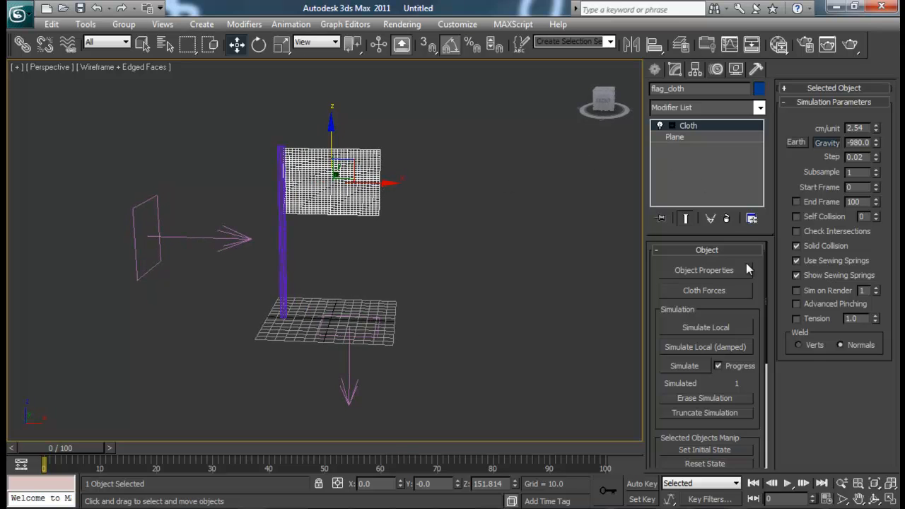
{"action": "left_click", "coordinate": [708, 290]}
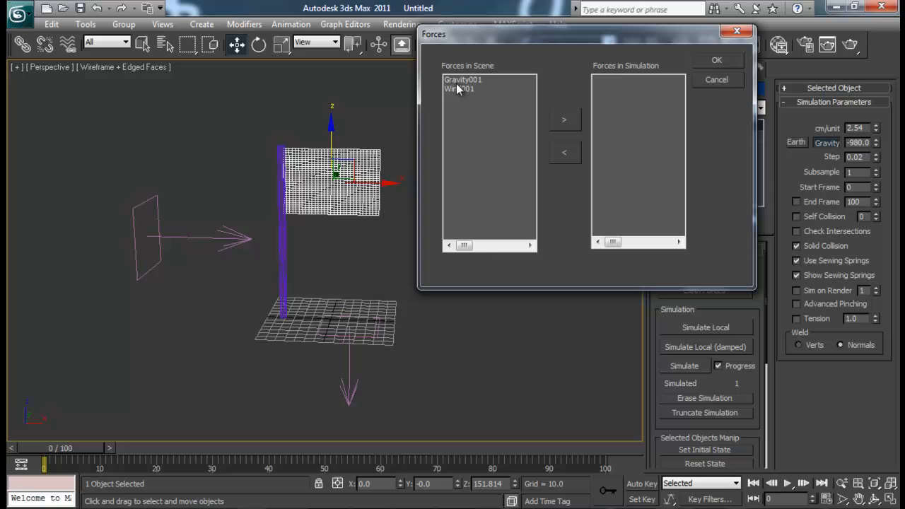
{"action": "left_click", "coordinate": [457, 80]}
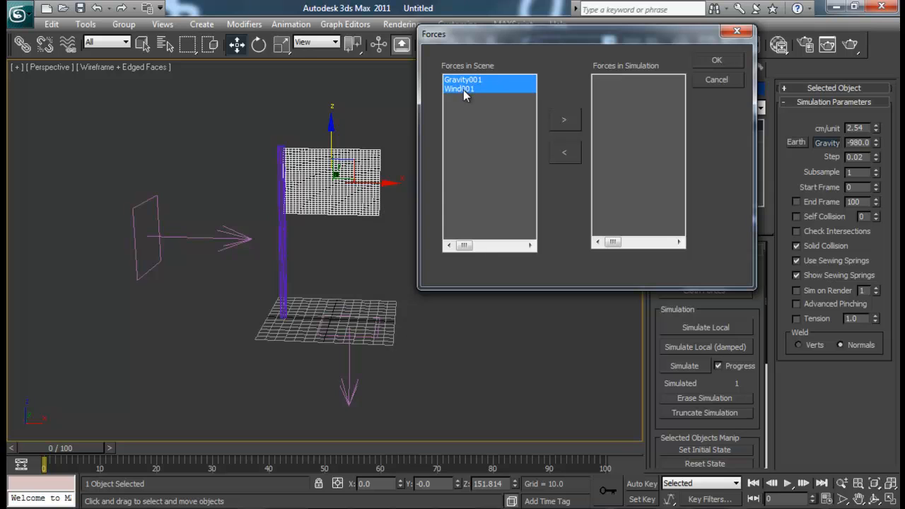
{"action": "left_click", "coordinate": [572, 121]}
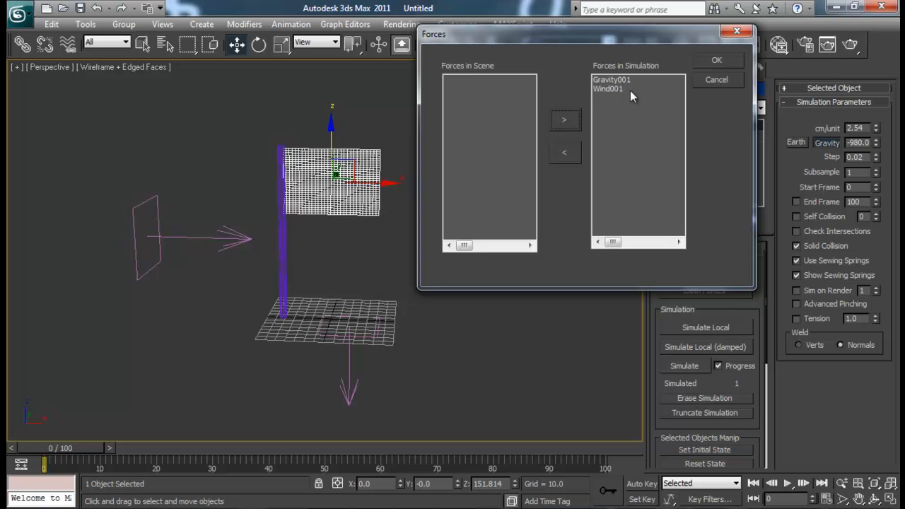
{"action": "left_click", "coordinate": [716, 61]}
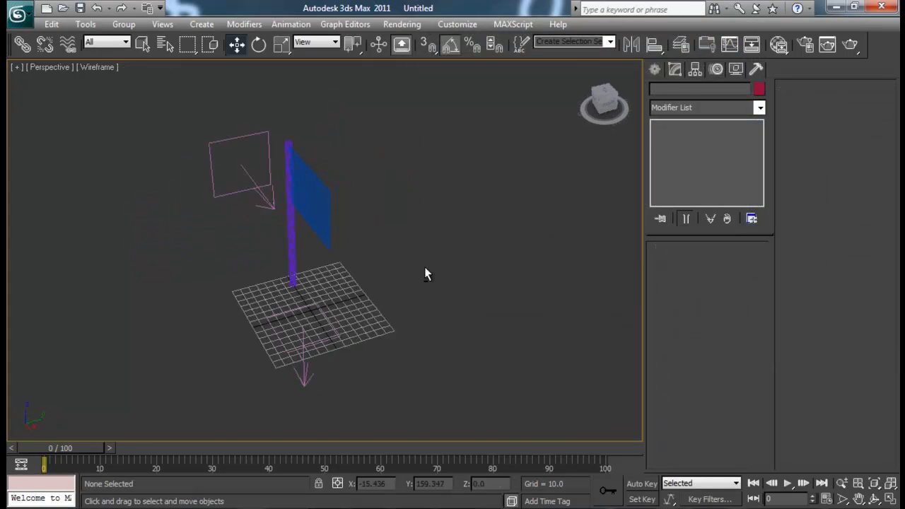
Step: Display the scene with smooth shading and edged faces, and reselect the flag cloth
{"action": "middle_click_drag", "start_coordinate": [525, 242], "coordinate": [217, 139], "text": "alt"}
{"action": "key", "text": "F3"}
{"action": "scroll", "coordinate": [418, 257], "scroll_direction": "down", "scroll_amount": 3}
{"action": "left_click", "coordinate": [282, 181]}
{"action": "key", "text": "F4"}
{"action": "left_click", "coordinate": [395, 302]}
{"action": "middle_click_drag", "start_coordinate": [396, 302], "coordinate": [401, 253], "text": "alt"}
{"action": "left_click", "coordinate": [391, 178]}
{"action": "middle_click_drag", "start_coordinate": [398, 195], "coordinate": [386, 235]}
{"action": "middle_click_drag", "start_coordinate": [386, 235], "coordinate": [400, 239], "text": "alt"}
{"action": "middle_click_drag", "start_coordinate": [397, 270], "coordinate": [408, 256]}
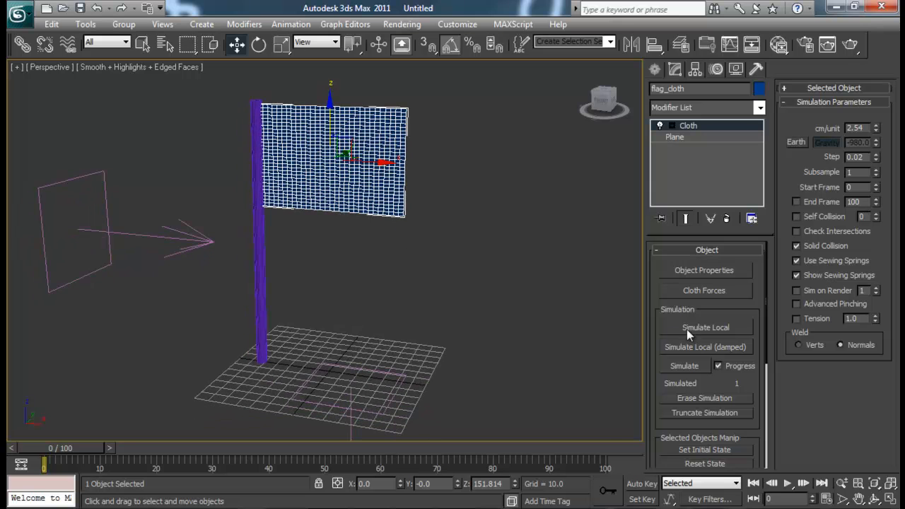
Step: Test the flag's cloth simulation over 100 frames, and erase it after returning to frame 0
{"action": "middle_click_drag", "start_coordinate": [437, 217], "coordinate": [381, 309]}
{"action": "left_click_drag", "start_coordinate": [730, 311], "coordinate": [729, 264]}
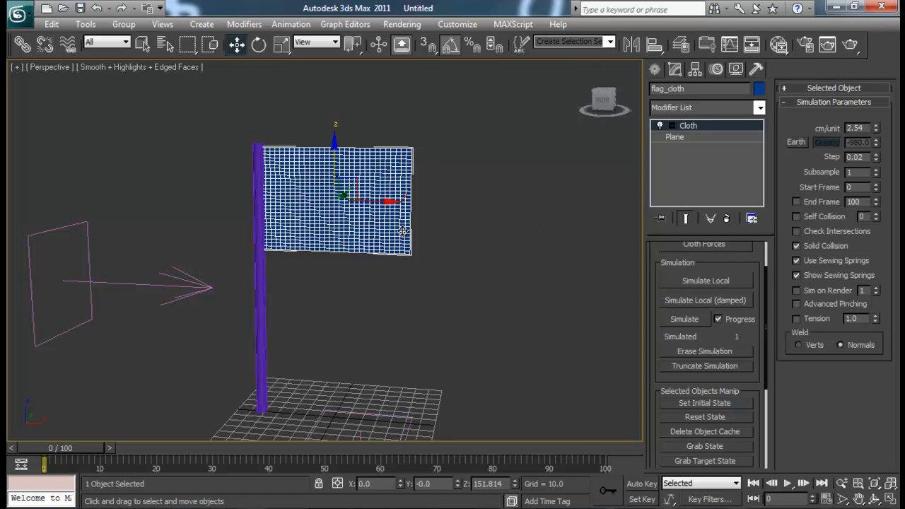
{"action": "left_click", "coordinate": [700, 319]}
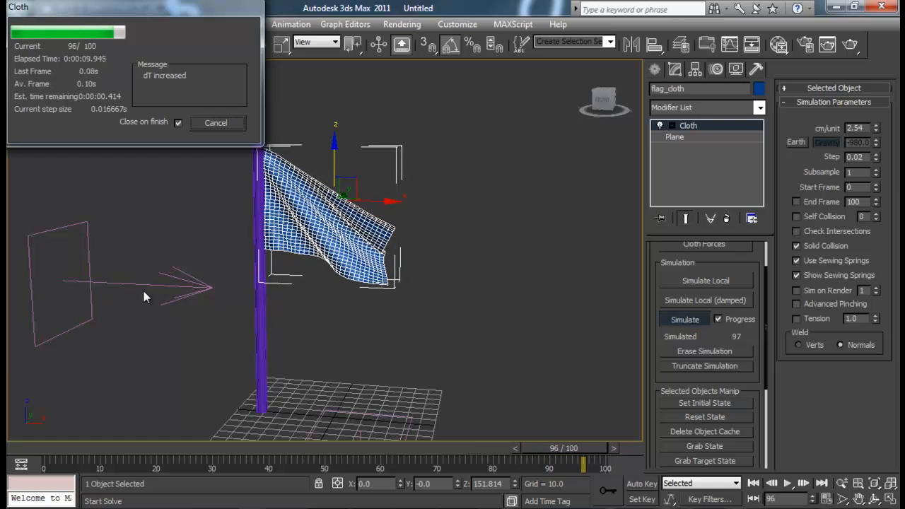
{"action": "mouse_move", "coordinate": [382, 232]}
{"action": "middle_mouse_down", "text": "alt"}
{"action": "mouse_move", "coordinate": [420, 228]}
{"action": "mouse_move", "coordinate": [397, 227]}
{"action": "middle_mouse_up", "text": "alt"}
{"action": "left_click_drag", "start_coordinate": [611, 454], "coordinate": [76, 418]}
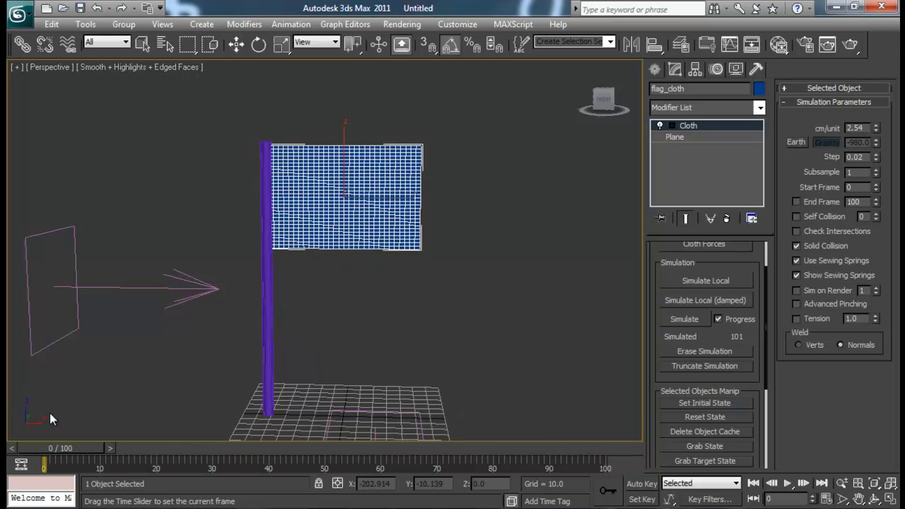
{"action": "key", "text": "w"}
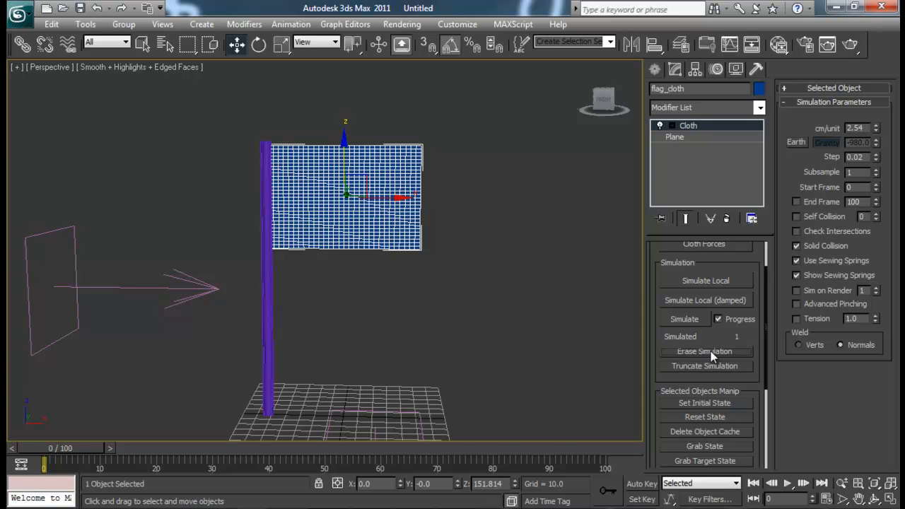
Step: Set the Wind space warp's strength to 4
{"action": "middle_click_drag", "start_coordinate": [377, 289], "coordinate": [378, 280]}
{"action": "left_click", "coordinate": [164, 280]}
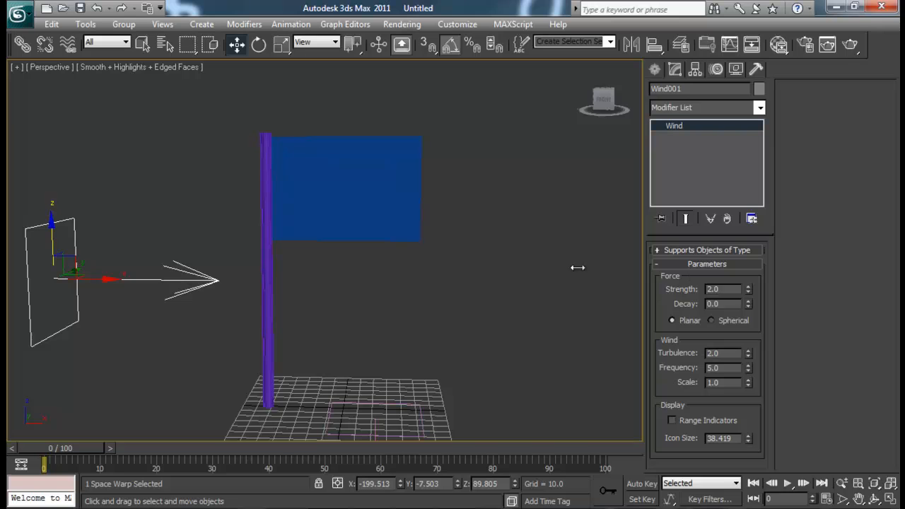
{"action": "type", "text": "4"}
{"action": "key", "text": "Return"}
Step: Set the Gravity space warp's strength to 0.25 and simulate the flag cloth
{"action": "left_click", "coordinate": [405, 389]}
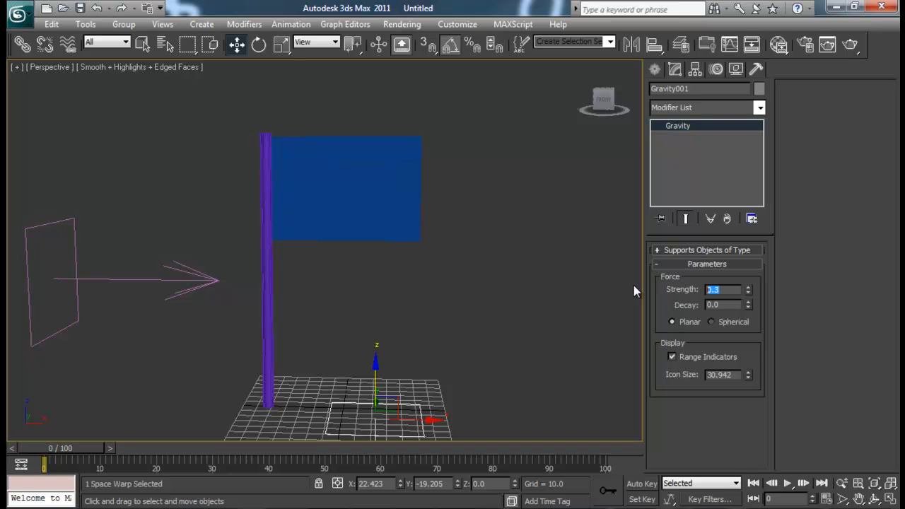
{"action": "type", "text": "0.25"}
{"action": "key", "text": "Return"}
{"action": "left_click", "coordinate": [416, 174]}
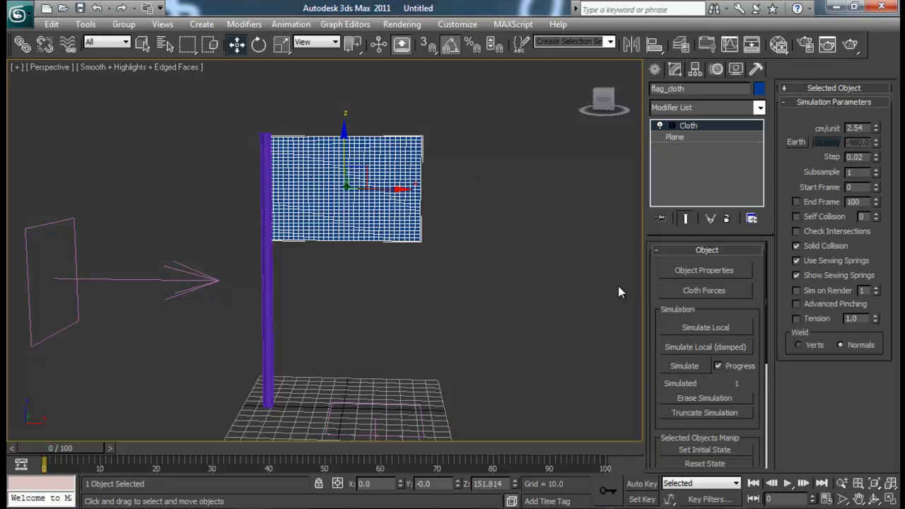
{"action": "left_click", "coordinate": [687, 367]}
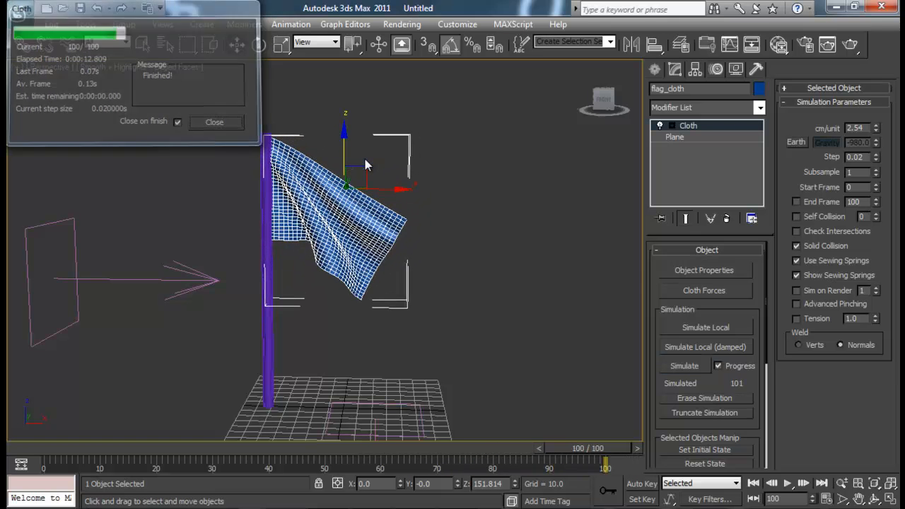
Step: Set the Wind's strength to 8, and erase and rerun the flag simulation, stopping it at frame 59
{"action": "left_click", "coordinate": [75, 228]}
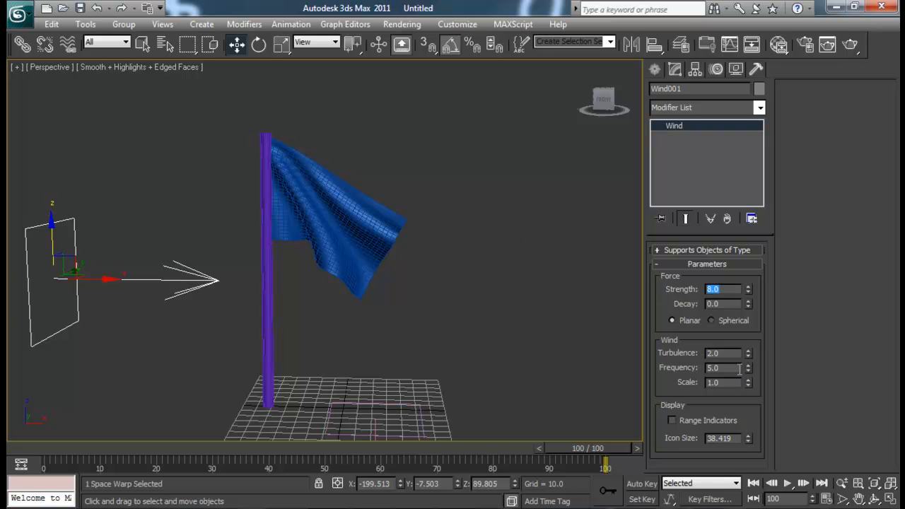
{"action": "left_click", "coordinate": [362, 221]}
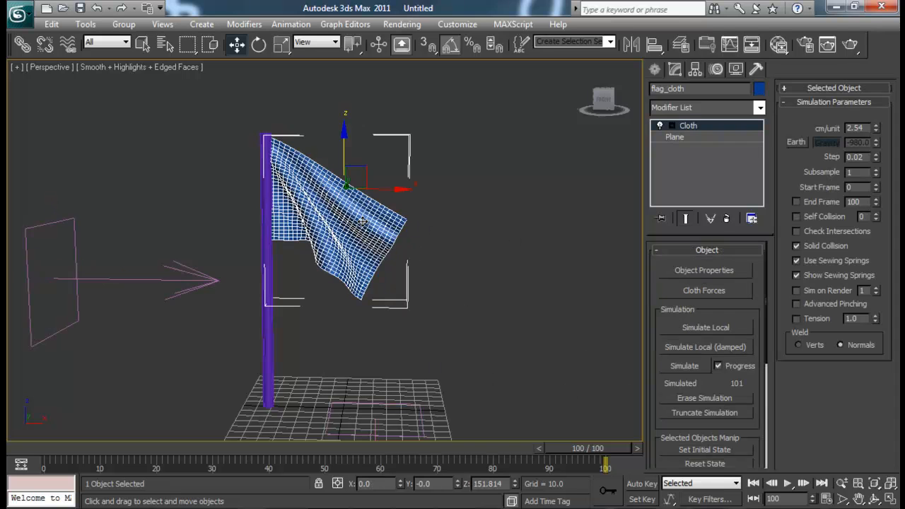
{"action": "left_click", "coordinate": [722, 398]}
{"action": "left_click", "coordinate": [685, 366]}
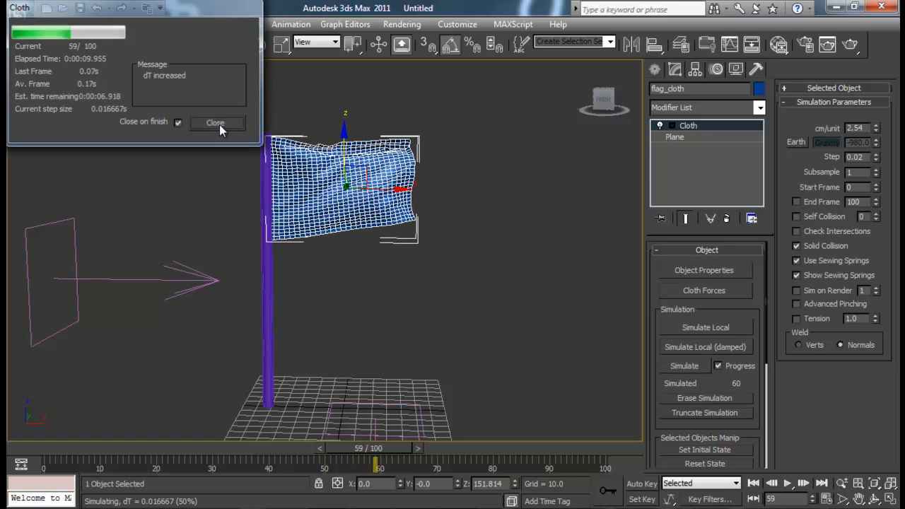
{"action": "left_click", "coordinate": [216, 123]}
Step: Raise the Wind space warp to the flag's height, and erase and rerun the cloth simulation from frame 0
{"action": "left_click", "coordinate": [79, 244]}
{"action": "left_click_drag", "start_coordinate": [49, 228], "coordinate": [49, 145]}
{"action": "left_click", "coordinate": [269, 222]}
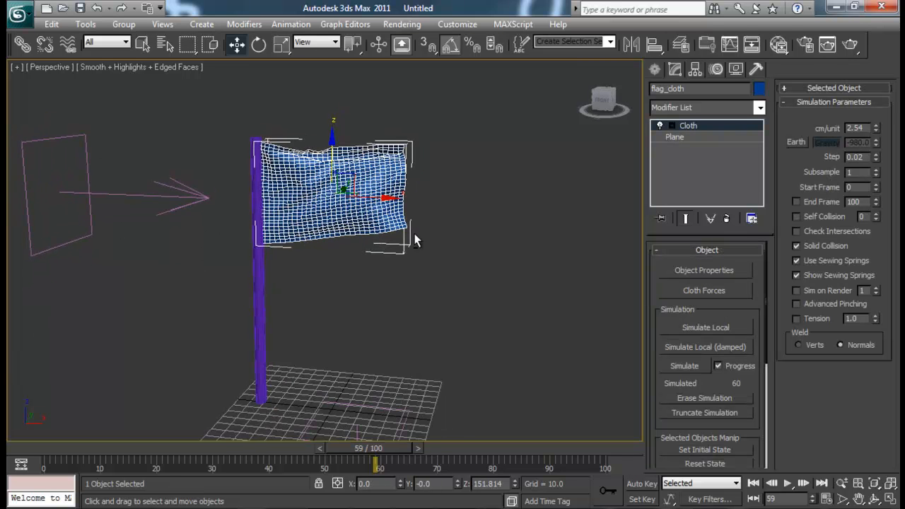
{"action": "middle_click_drag", "start_coordinate": [416, 240], "coordinate": [427, 242], "text": "alt"}
{"action": "left_click_drag", "start_coordinate": [382, 448], "coordinate": [48, 448]}
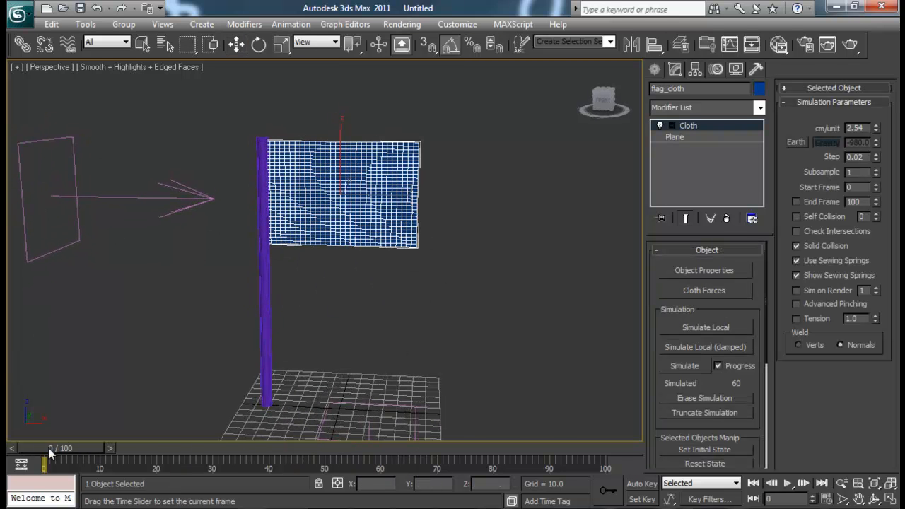
{"action": "left_click", "coordinate": [699, 398]}
{"action": "left_click", "coordinate": [686, 365]}
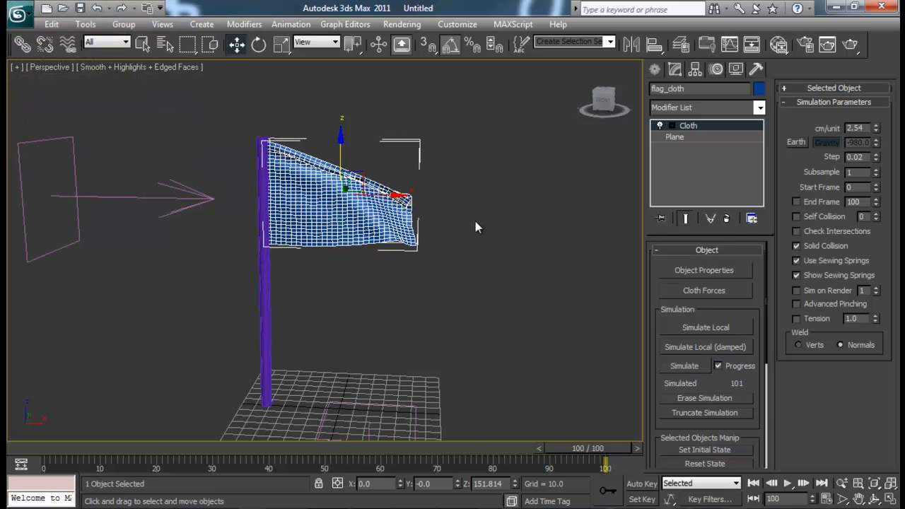
Step: Examine the flag's folds at frame 19 up close, with the edged faces hidden
{"action": "left_click_drag", "start_coordinate": [572, 444], "coordinate": [161, 475]}
{"action": "middle_click_drag", "start_coordinate": [331, 327], "coordinate": [371, 338], "text": "alt"}
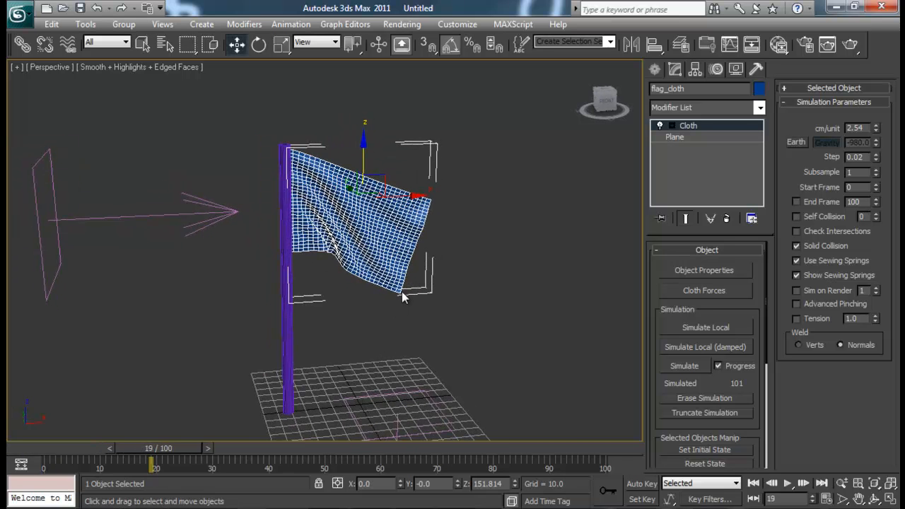
{"action": "middle_click_drag", "start_coordinate": [473, 270], "coordinate": [423, 231], "text": "alt"}
{"action": "middle_click_drag", "start_coordinate": [368, 203], "coordinate": [365, 271], "text": "alt"}
{"action": "scroll", "coordinate": [364, 262], "scroll_direction": "up", "scroll_amount": 5}
{"action": "middle_click_drag", "start_coordinate": [311, 283], "coordinate": [373, 253]}
{"action": "scroll", "coordinate": [315, 221], "scroll_direction": "down", "scroll_amount": 5}
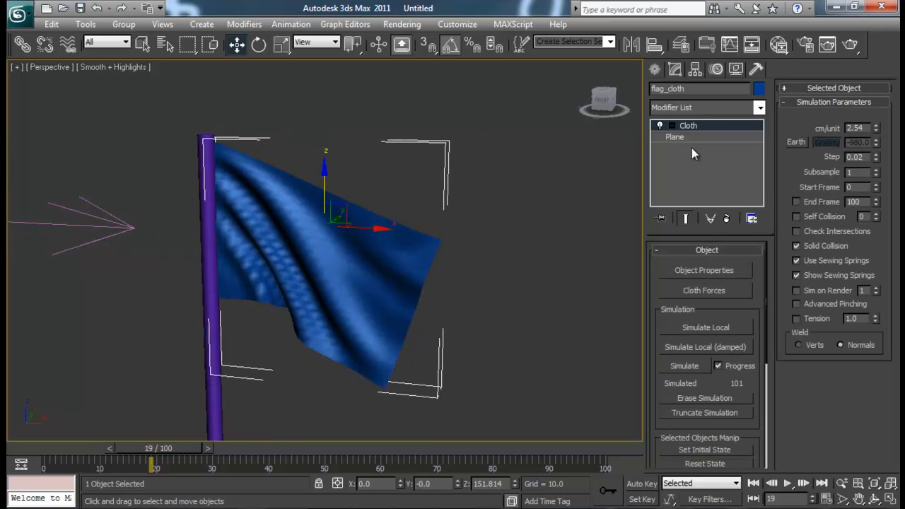
Step: Try a TurboSmooth modifier on the flag cloth and remove it
{"action": "left_click", "coordinate": [708, 107]}
{"action": "type", "text": "tu"}
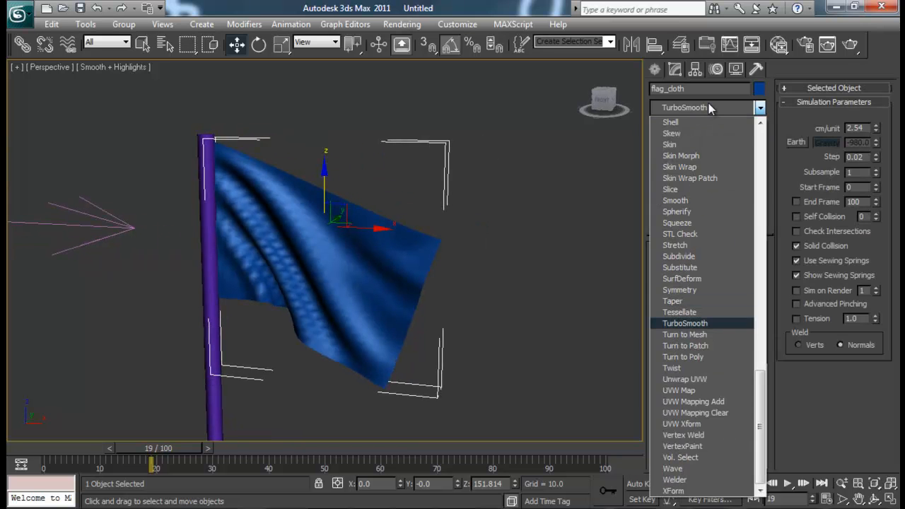
{"action": "key", "text": "Return"}
{"action": "middle_click_drag", "start_coordinate": [620, 164], "coordinate": [450, 218], "text": "alt"}
{"action": "left_click", "coordinate": [726, 219]}
Step: Compare the flag's shape at frames 0 and 20 from different angles
{"action": "middle_click_drag", "start_coordinate": [431, 297], "coordinate": [395, 273], "text": "alt"}
{"action": "left_click_drag", "start_coordinate": [177, 449], "coordinate": [60, 469]}
{"action": "key", "text": "w"}
{"action": "middle_click_drag", "start_coordinate": [198, 359], "coordinate": [357, 192], "text": "alt"}
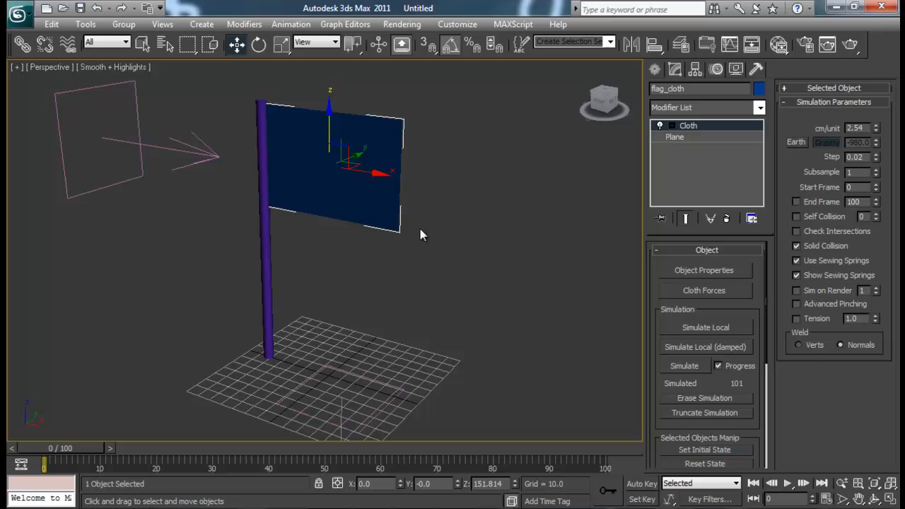
{"action": "left_click_drag", "start_coordinate": [88, 448], "coordinate": [190, 440]}
{"action": "key", "text": "w"}
{"action": "middle_click_drag", "start_coordinate": [276, 285], "coordinate": [329, 235], "text": "alt"}
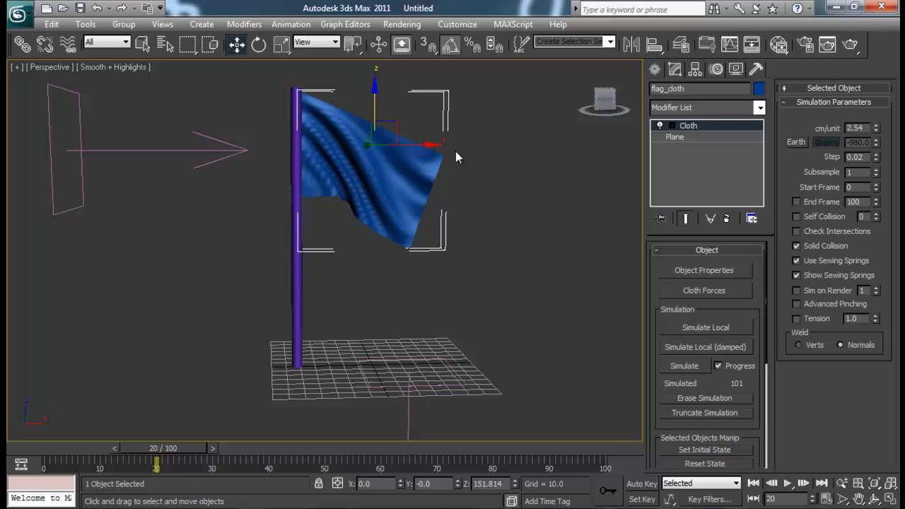
Step: Erase the simulation at frame 0 and run a local simulation to drape the flag into a waving start pose
{"action": "left_click_drag", "start_coordinate": [174, 449], "coordinate": [44, 444]}
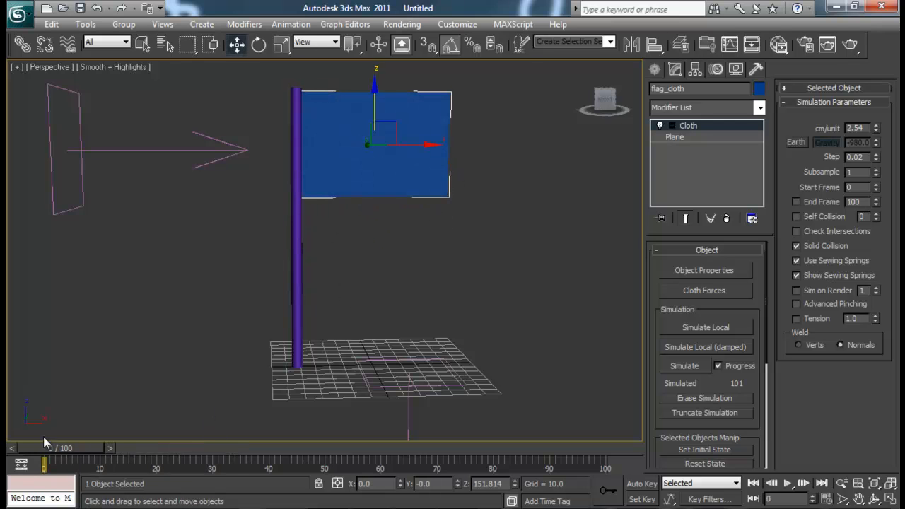
{"action": "left_click", "coordinate": [722, 401]}
{"action": "middle_click_drag", "start_coordinate": [470, 319], "coordinate": [422, 320], "text": "alt"}
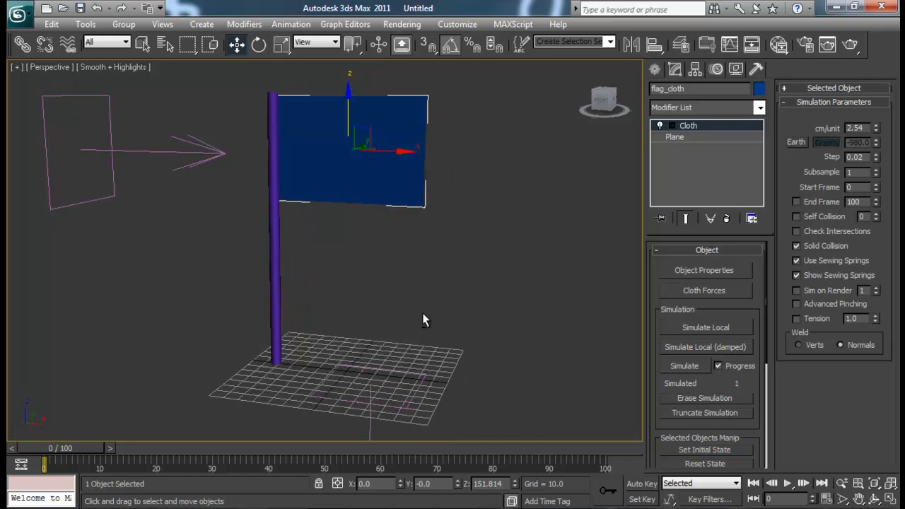
{"action": "left_click", "coordinate": [717, 330]}
{"action": "left_click", "coordinate": [717, 331]}
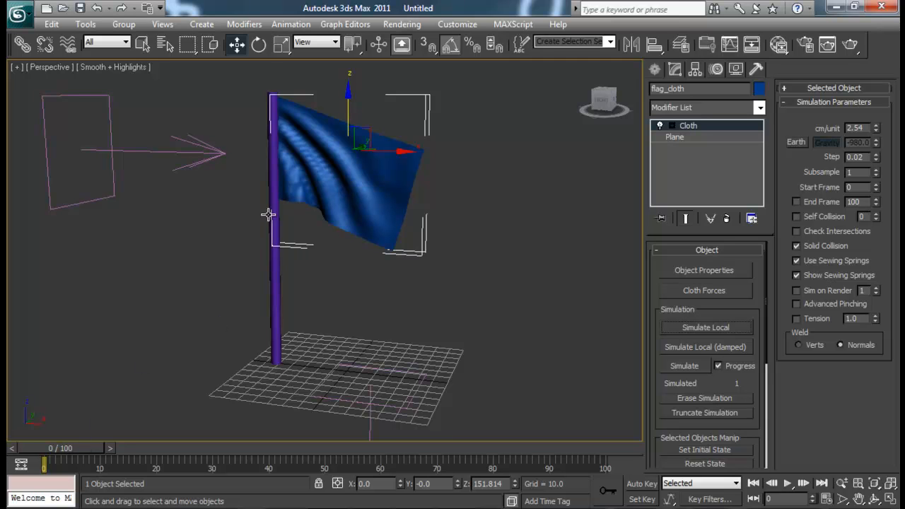
Step: Simulate the flag cloth over the full 100 frames from its draped pose and return to frame 0
{"action": "left_click", "coordinate": [684, 366]}
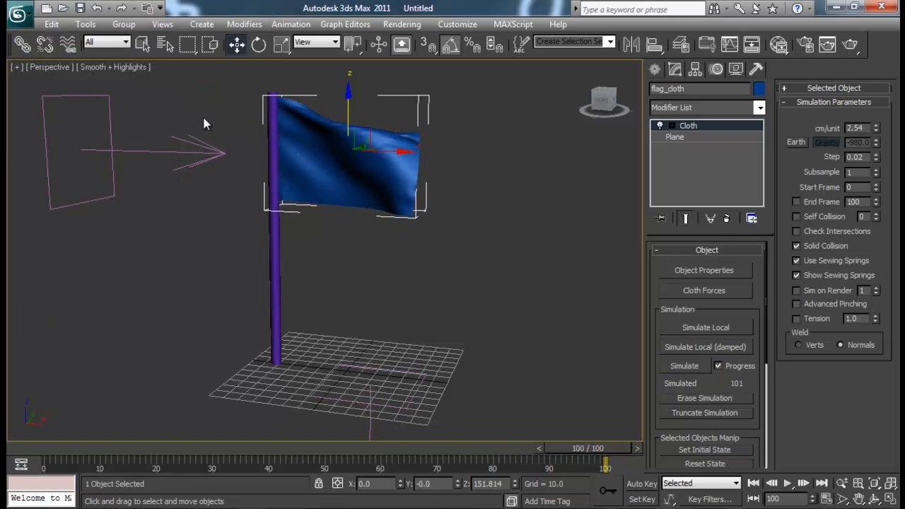
{"action": "left_click_drag", "start_coordinate": [581, 453], "coordinate": [23, 421]}
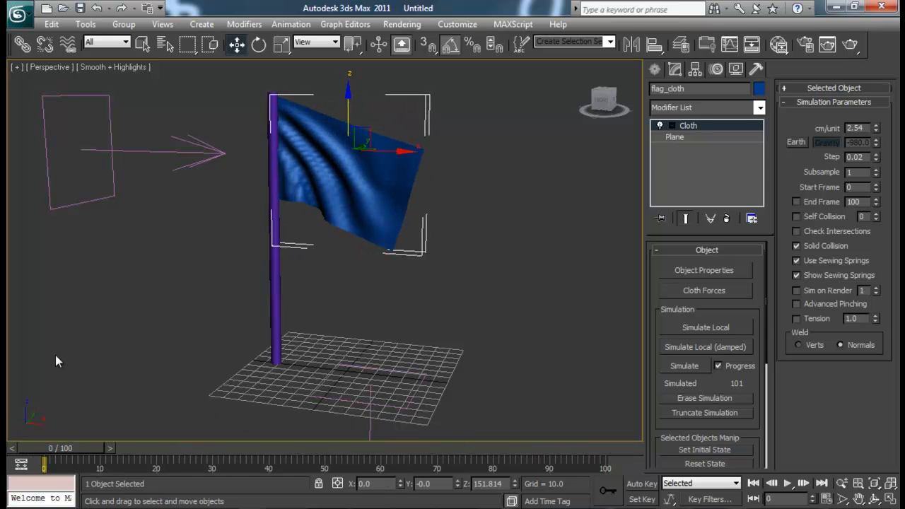
Step: Review the Wind and Gravity space warps around the flag at frame 0
{"action": "left_click_drag", "start_coordinate": [180, 96], "coordinate": [33, 176]}
{"action": "middle_click_drag", "start_coordinate": [313, 293], "coordinate": [325, 269]}
{"action": "left_click_drag", "start_coordinate": [538, 289], "coordinate": [424, 389]}
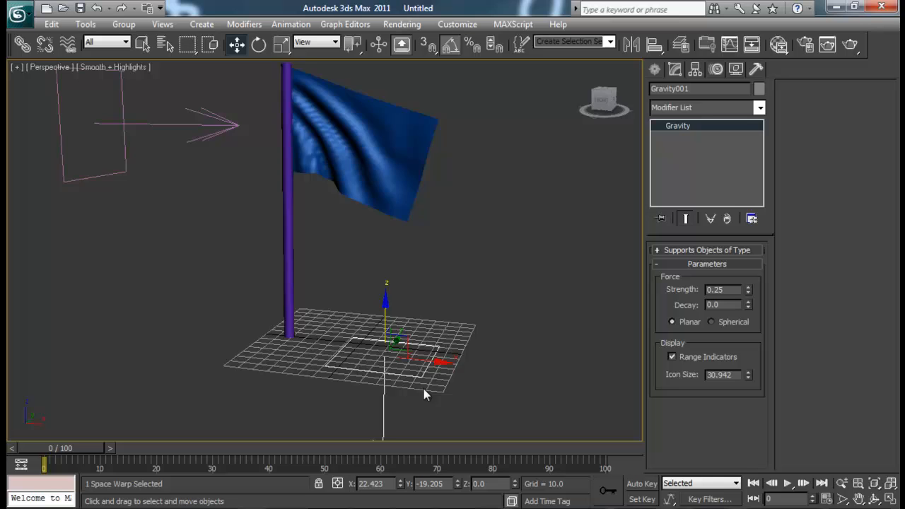
{"action": "middle_click_drag", "start_coordinate": [284, 410], "coordinate": [321, 394], "text": "alt"}
{"action": "middle_click_drag", "start_coordinate": [390, 226], "coordinate": [328, 297]}
{"action": "mouse_move", "coordinate": [56, 443]}
{"action": "left_mouse_down"}
{"action": "mouse_move", "coordinate": [356, 449]}
{"action": "mouse_move", "coordinate": [56, 448]}
{"action": "left_mouse_up"}
{"action": "key", "text": "w"}
Step: Bake the flag's cloth simulation into animation keys with Create Keys and accept that it cannot be undone
{"action": "left_click", "coordinate": [333, 214]}
{"action": "middle_click_drag", "start_coordinate": [529, 293], "coordinate": [521, 294], "text": "alt"}
{"action": "left_click_drag", "start_coordinate": [759, 452], "coordinate": [751, 220]}
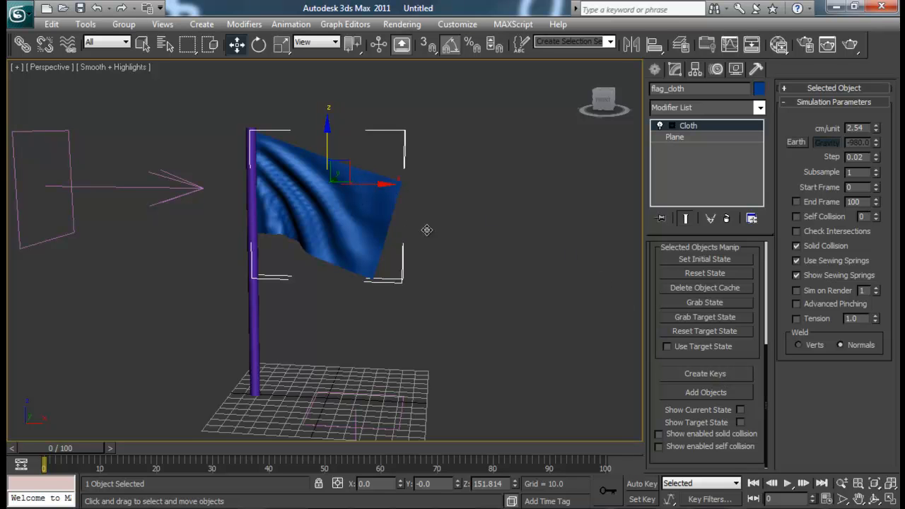
{"action": "middle_click_drag", "start_coordinate": [313, 198], "coordinate": [336, 252], "text": "alt"}
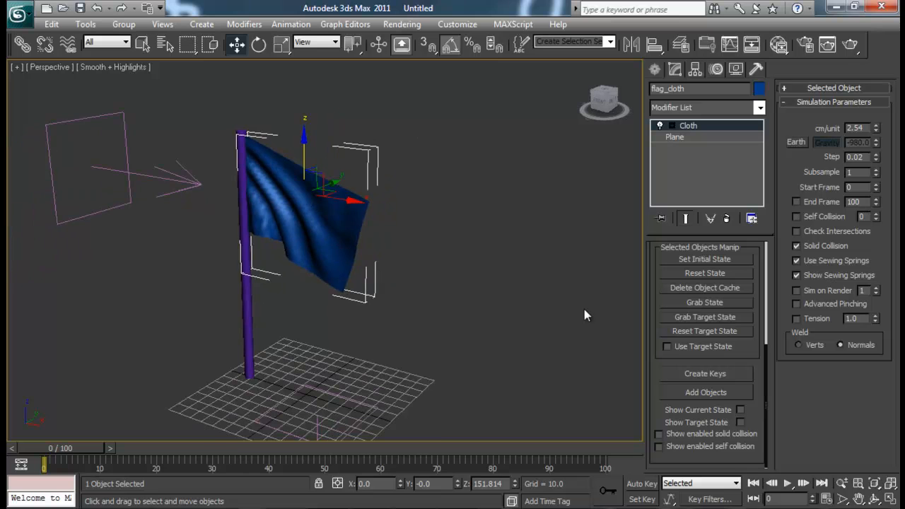
{"action": "left_click", "coordinate": [717, 381]}
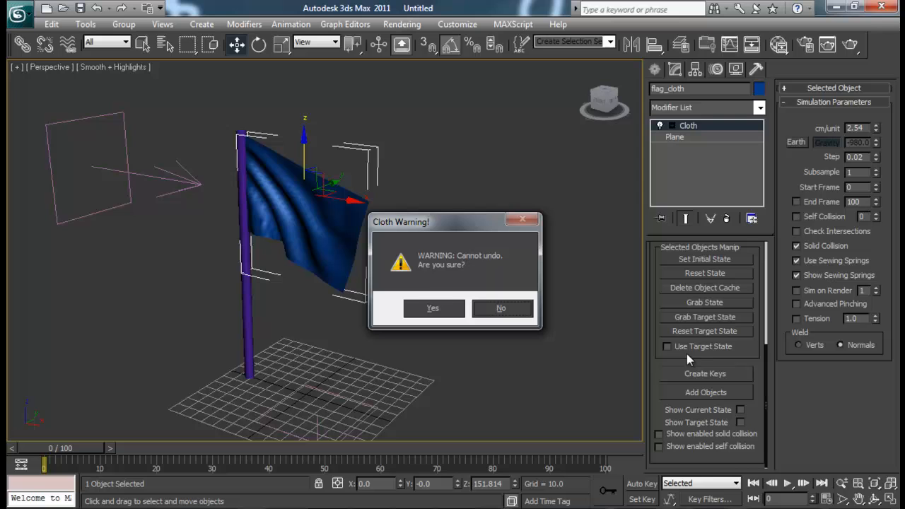
{"action": "left_click_drag", "start_coordinate": [461, 217], "coordinate": [456, 204]}
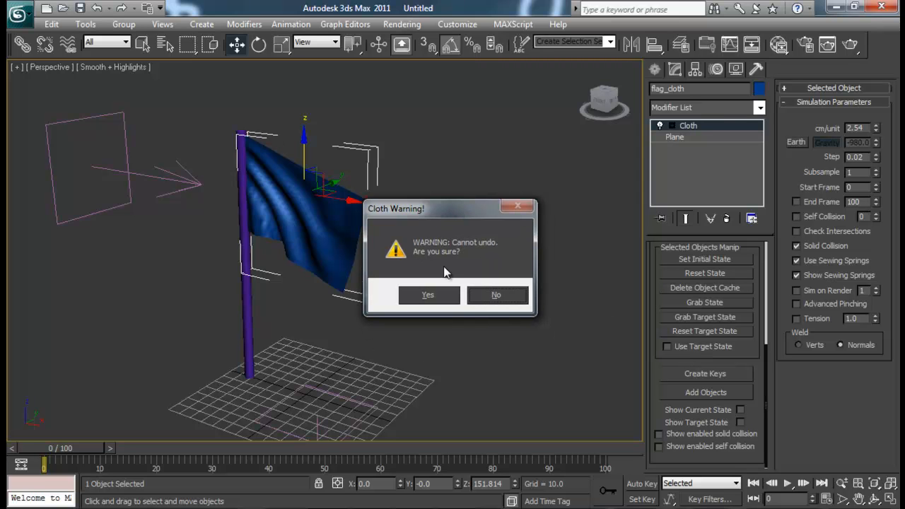
{"action": "left_click", "coordinate": [427, 296]}
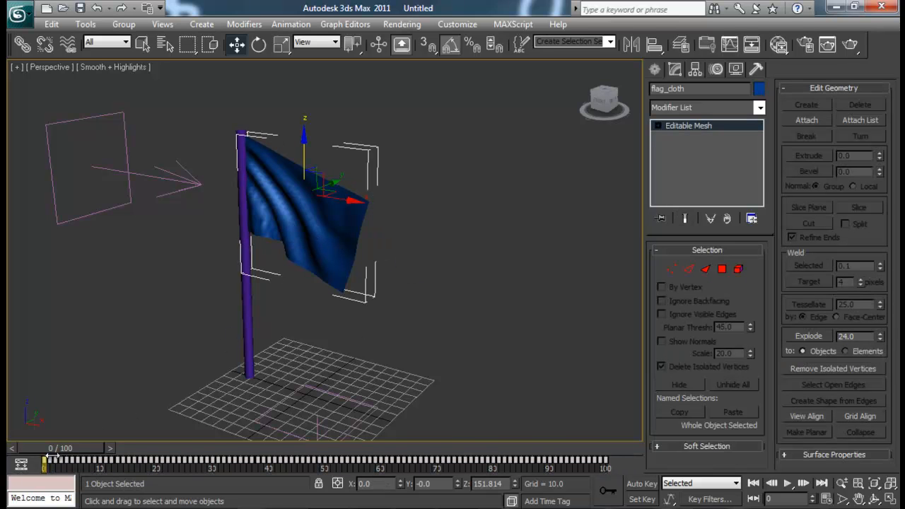
Step: Scrub through the flag's baked animation from frame 0 to 100 and back, checking it from different angles
{"action": "left_click_drag", "start_coordinate": [52, 450], "coordinate": [624, 425]}
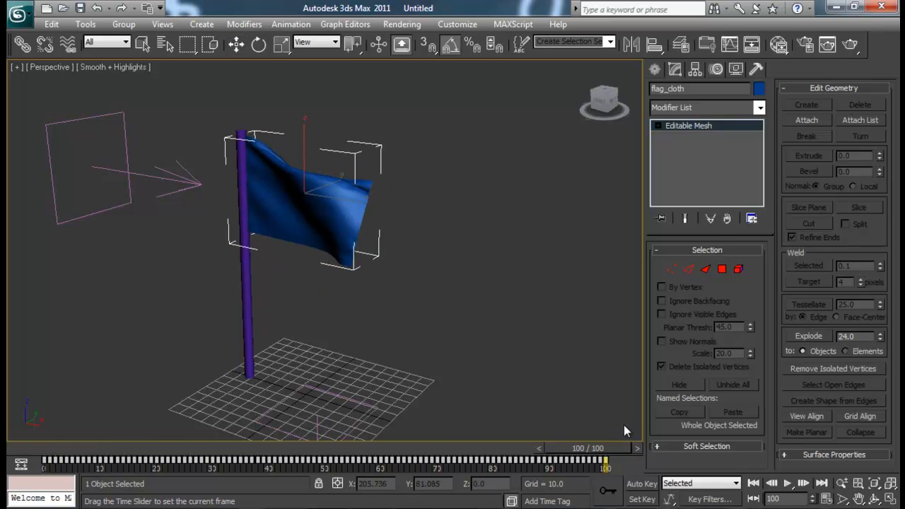
{"action": "key", "text": "w"}
{"action": "middle_click_drag", "start_coordinate": [413, 355], "coordinate": [373, 274], "text": "alt"}
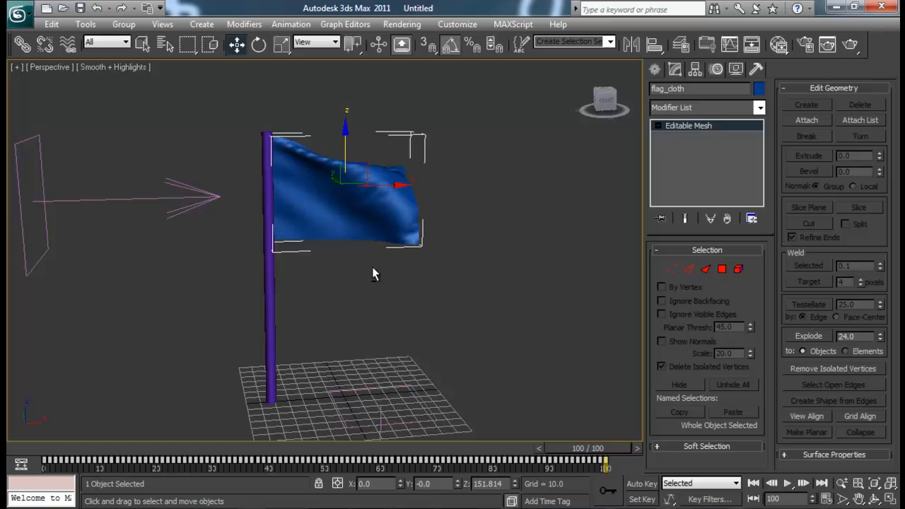
{"action": "left_click_drag", "start_coordinate": [571, 434], "coordinate": [41, 408]}
{"action": "middle_click_drag", "start_coordinate": [460, 314], "coordinate": [428, 278], "text": "alt"}
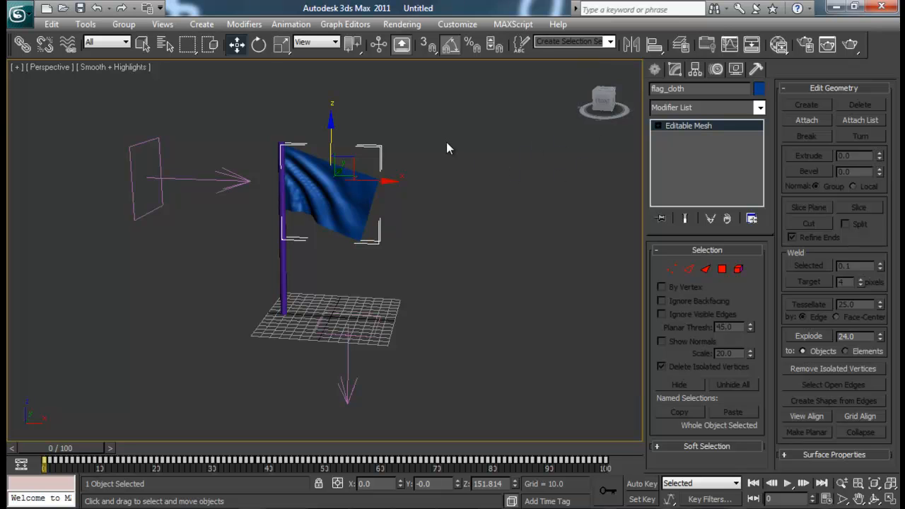
Step: Delete the flag, pole and both space warps, and reset the scene without saving the changes
{"action": "left_click_drag", "start_coordinate": [458, 111], "coordinate": [10, 470]}
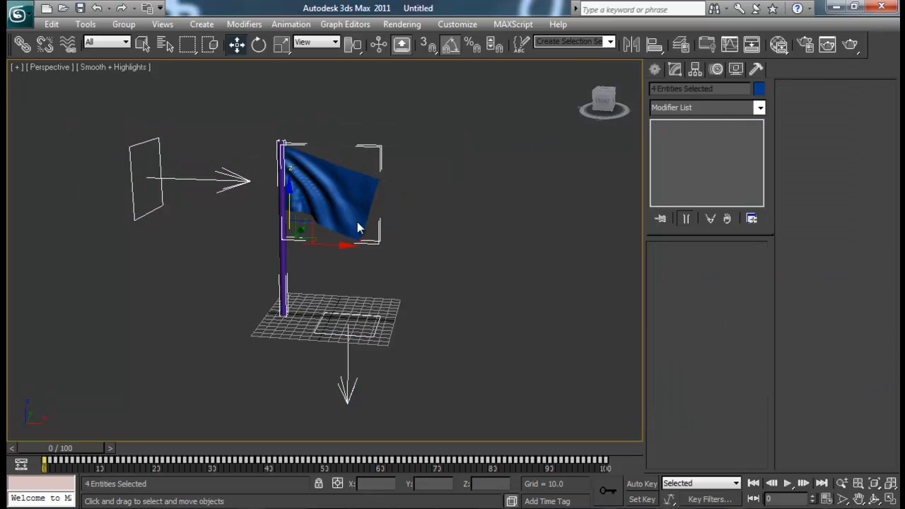
{"action": "key", "text": "Delete"}
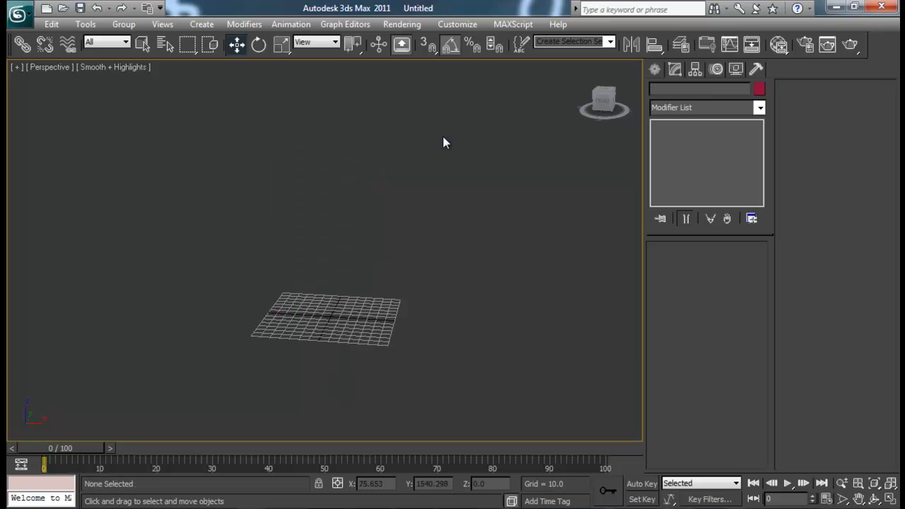
{"action": "left_click", "coordinate": [19, 14]}
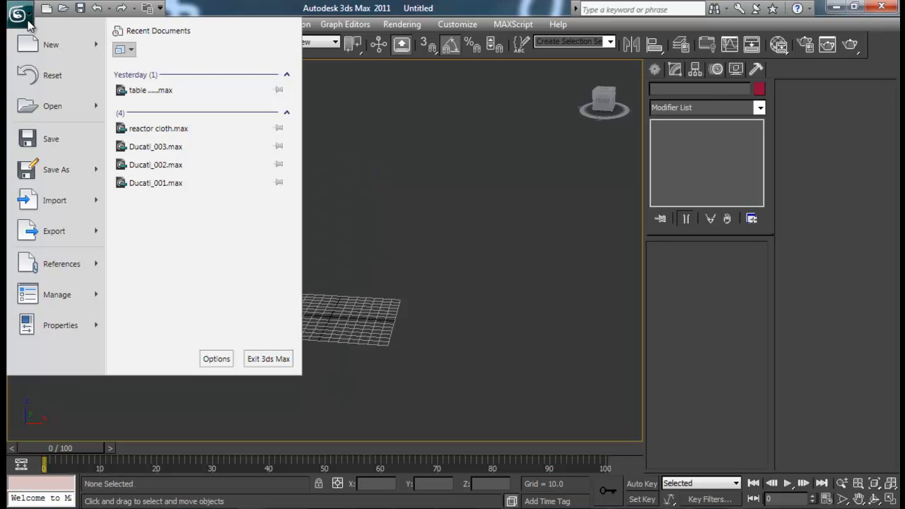
{"action": "left_click", "coordinate": [49, 75]}
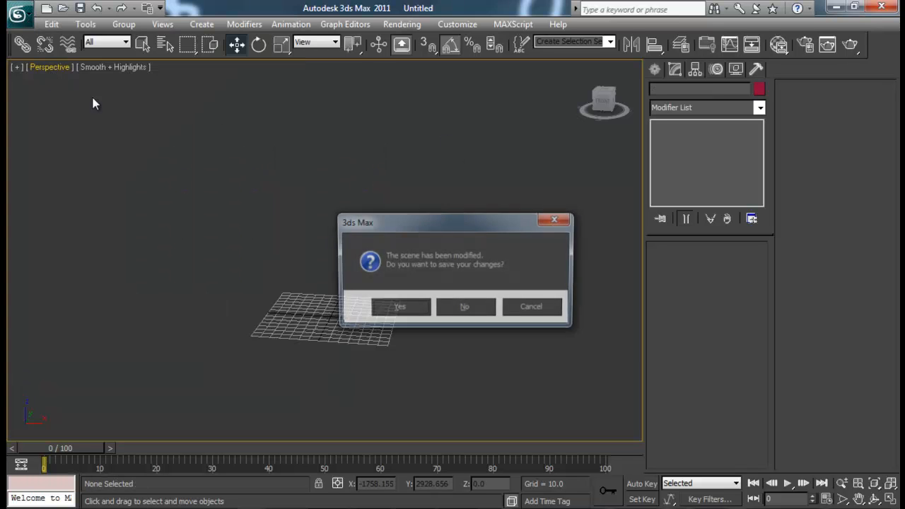
{"action": "left_click", "coordinate": [475, 308]}
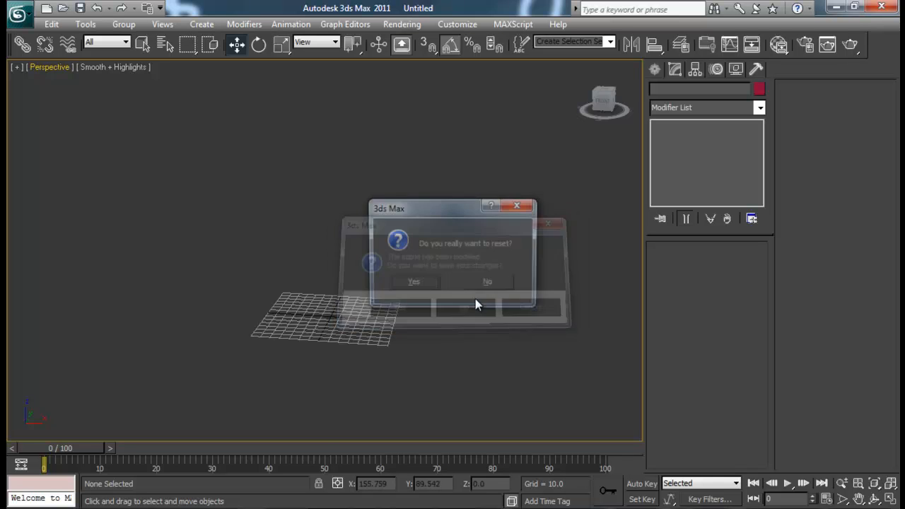
{"action": "left_click", "coordinate": [426, 285]}
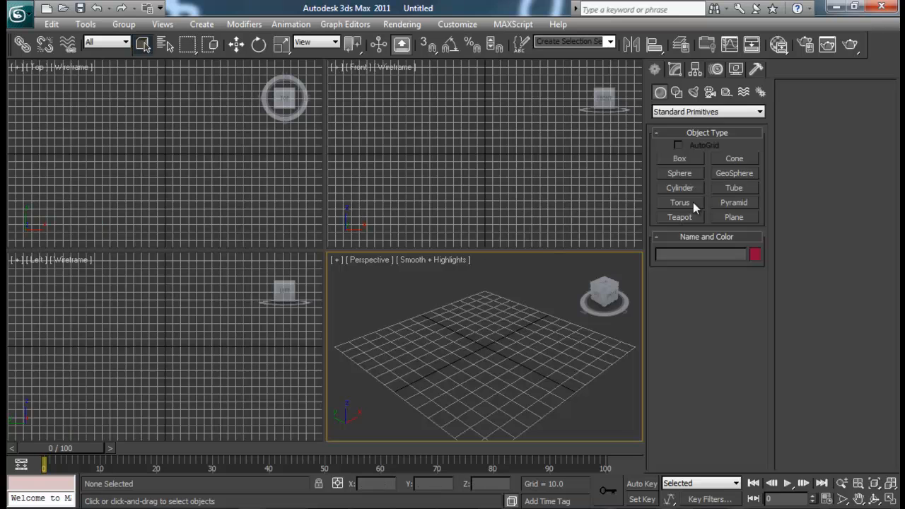
Step: Draw an upright plane about 246 long and 142 wide in the Front view and maximize the Perspective view
{"action": "left_click", "coordinate": [736, 219]}
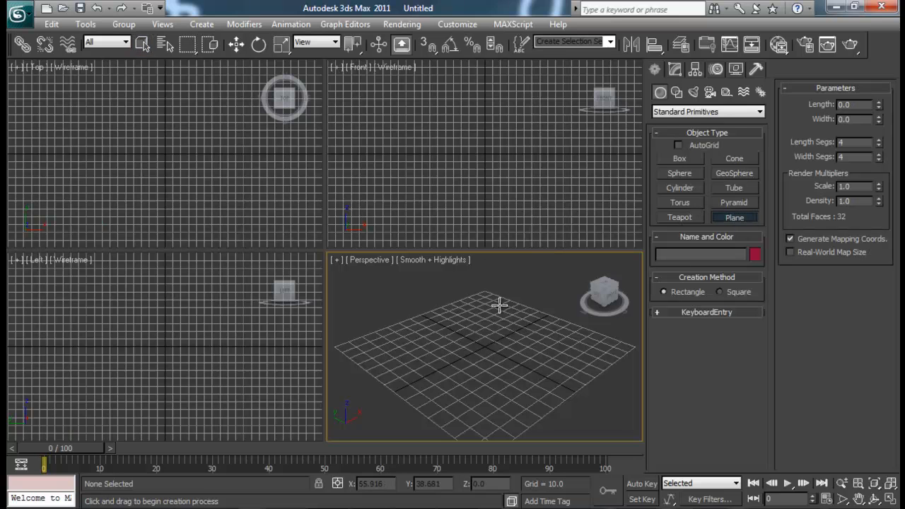
{"action": "left_click_drag", "start_coordinate": [420, 74], "coordinate": [534, 267]}
{"action": "right_click", "coordinate": [531, 338]}
{"action": "middle_click_drag", "start_coordinate": [543, 325], "coordinate": [499, 299], "text": "alt"}
{"action": "scroll", "coordinate": [493, 319], "scroll_direction": "down", "scroll_amount": 2}
{"action": "scroll", "coordinate": [493, 378], "scroll_direction": "down", "scroll_amount": 2}
{"action": "middle_click_drag", "start_coordinate": [499, 299], "coordinate": [520, 320], "text": "alt"}
{"action": "key", "text": "alt+w"}
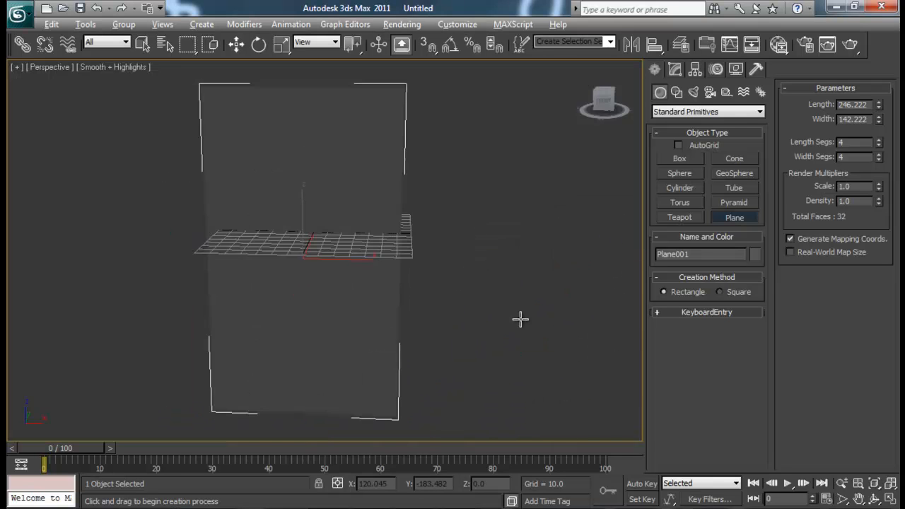
Step: Hide the selection brackets and show edged faces on the plane in the Perspective view
{"action": "mouse_move", "coordinate": [404, 205]}
{"action": "middle_mouse_down", "text": "alt"}
{"action": "mouse_move", "coordinate": [378, 224]}
{"action": "mouse_move", "coordinate": [399, 218]}
{"action": "middle_mouse_up", "text": "alt"}
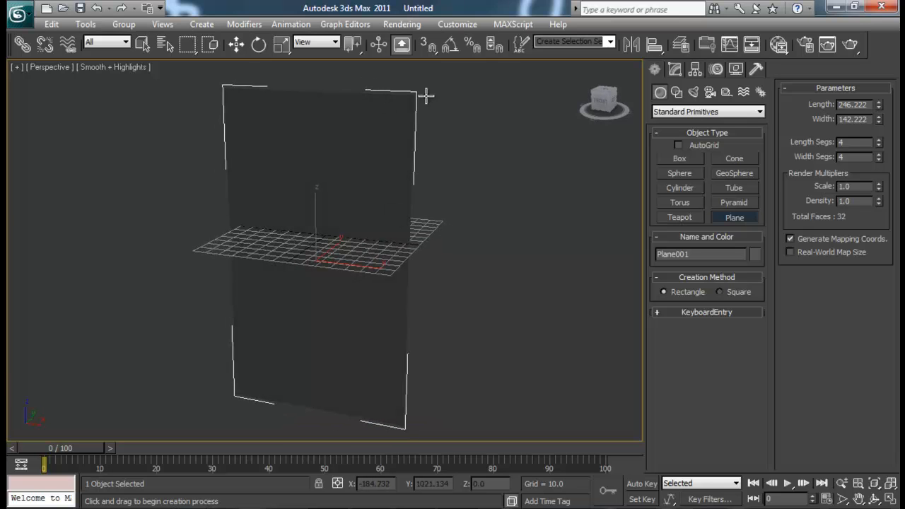
{"action": "key", "text": "j"}
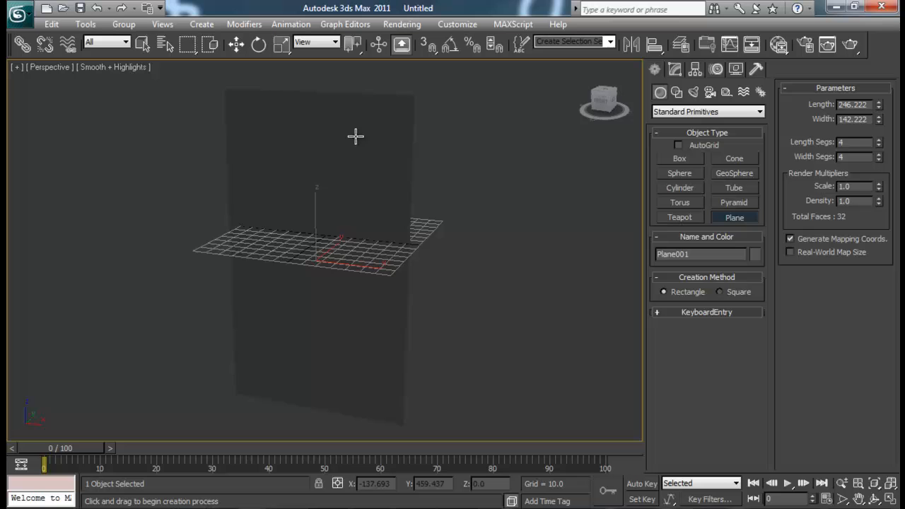
{"action": "key", "text": "F4"}
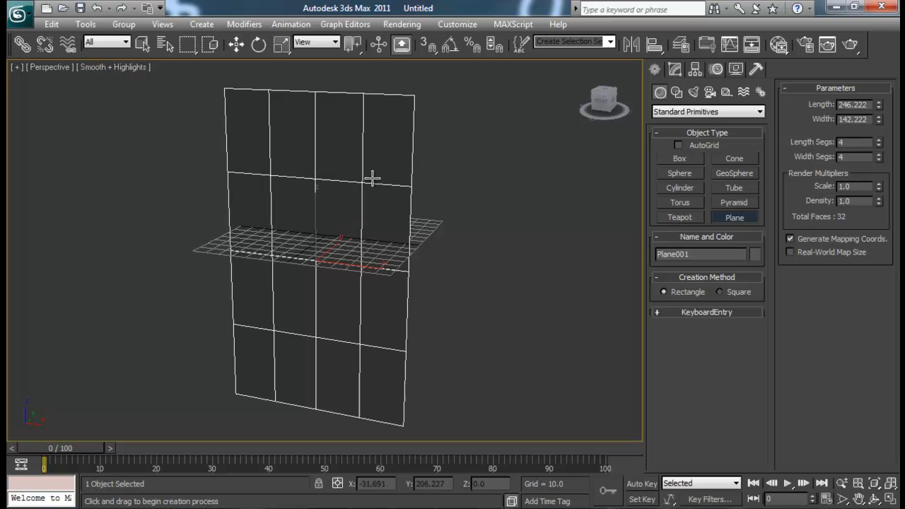
{"action": "middle_click_drag", "start_coordinate": [426, 204], "coordinate": [379, 198], "text": "alt"}
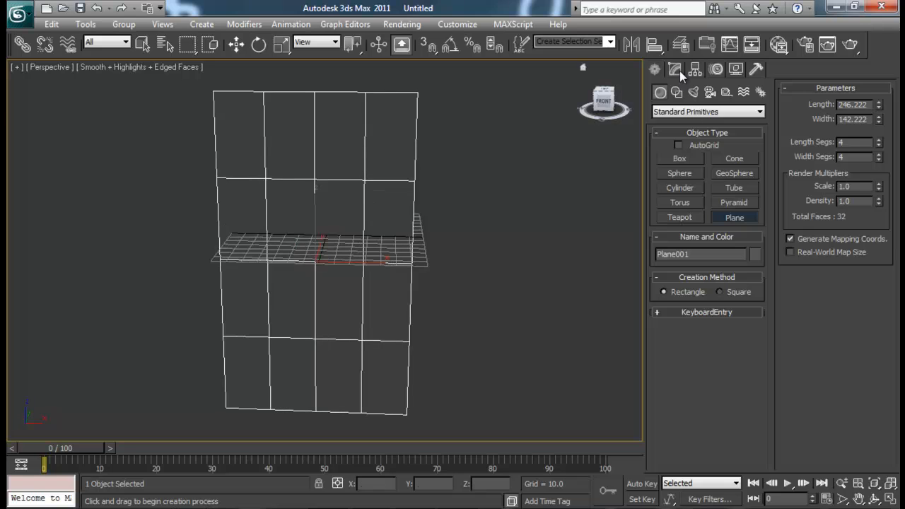
Step: Set the plane's length and width segments to 30 each
{"action": "left_click", "coordinate": [680, 71]}
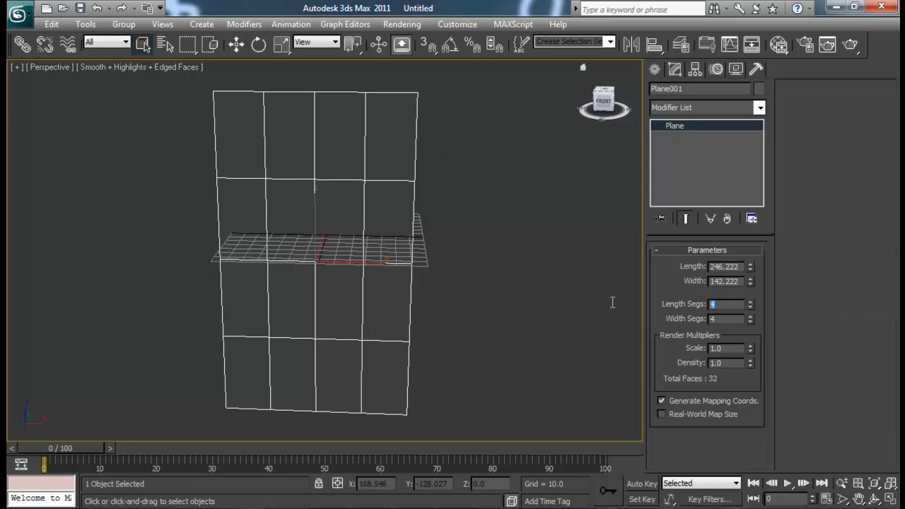
{"action": "type", "text": "30"}
{"action": "key", "text": "Tab"}
{"action": "type", "text": "30"}
{"action": "key", "text": "Return"}
{"action": "mouse_move", "coordinate": [405, 270]}
{"action": "middle_mouse_down", "text": "alt"}
{"action": "mouse_move", "coordinate": [410, 277]}
{"action": "mouse_move", "coordinate": [430, 257]}
{"action": "mouse_move", "coordinate": [400, 244]}
{"action": "mouse_move", "coordinate": [414, 266]}
{"action": "middle_mouse_up", "text": "alt"}
{"action": "right_click", "coordinate": [378, 191]}
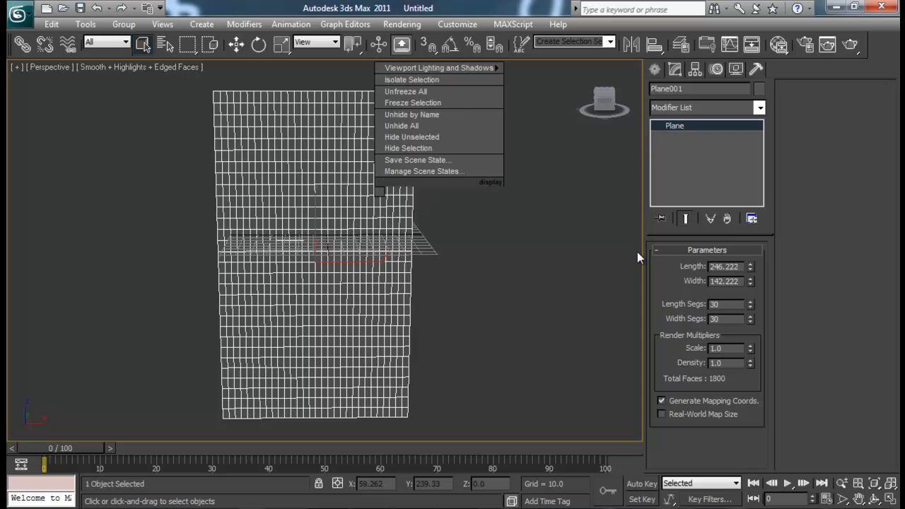
Step: Try red as the plane's object color and check it with the plane deselected and selected
{"action": "left_click", "coordinate": [761, 89]}
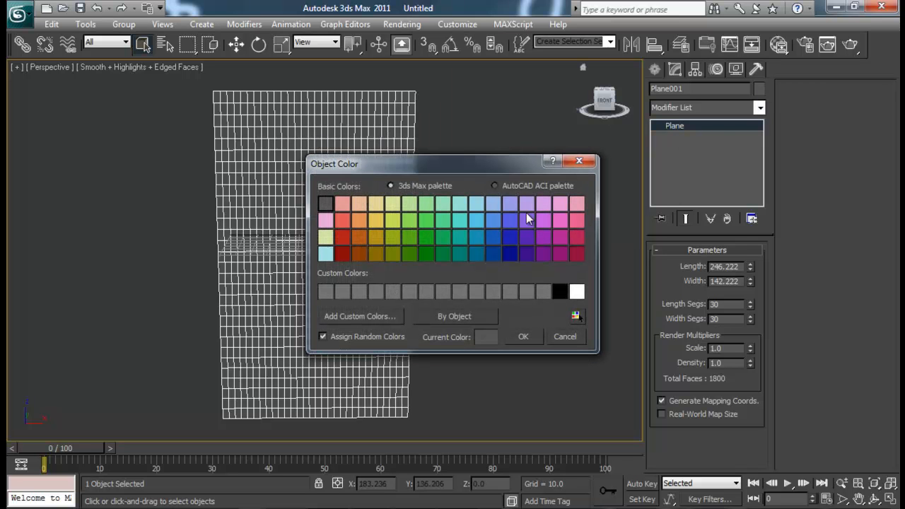
{"action": "left_click", "coordinate": [346, 238]}
{"action": "left_click", "coordinate": [522, 337]}
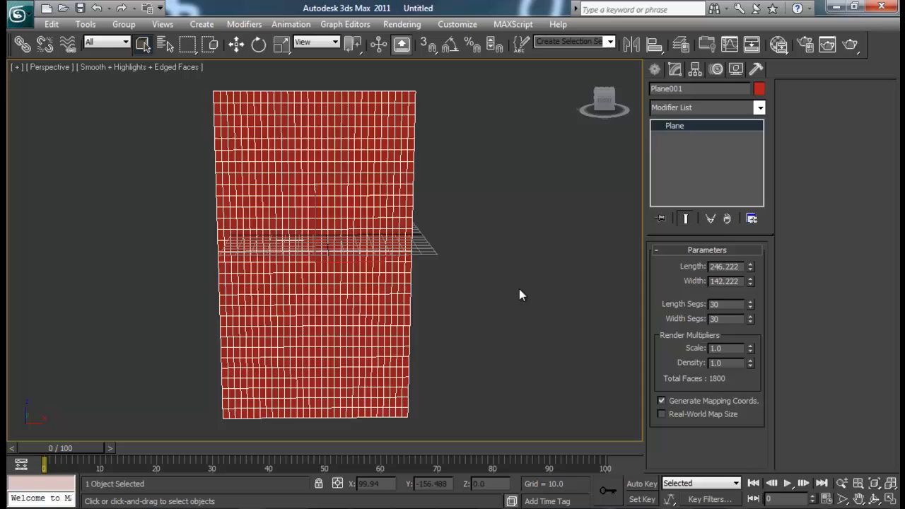
{"action": "left_click", "coordinate": [538, 254]}
{"action": "middle_click_drag", "start_coordinate": [538, 248], "coordinate": [556, 234], "text": "alt"}
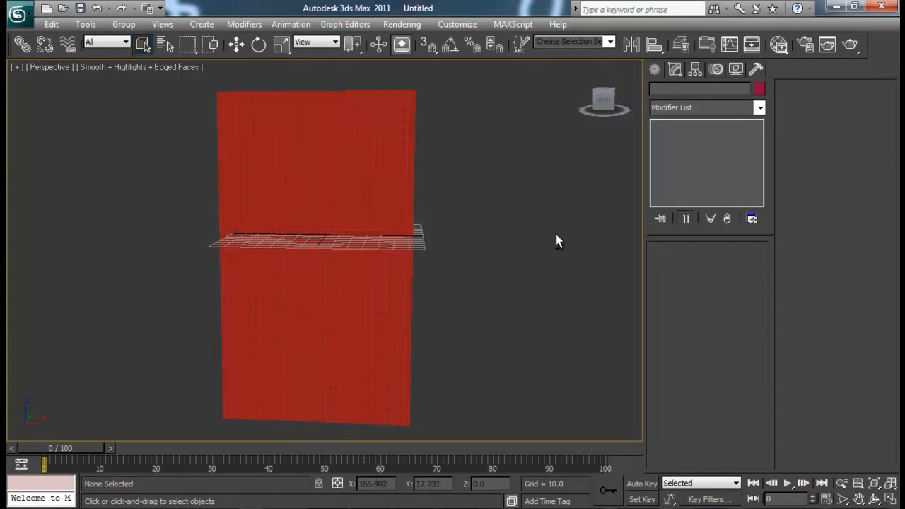
{"action": "left_click", "coordinate": [380, 158]}
{"action": "middle_click_drag", "start_coordinate": [497, 169], "coordinate": [401, 247], "text": "alt"}
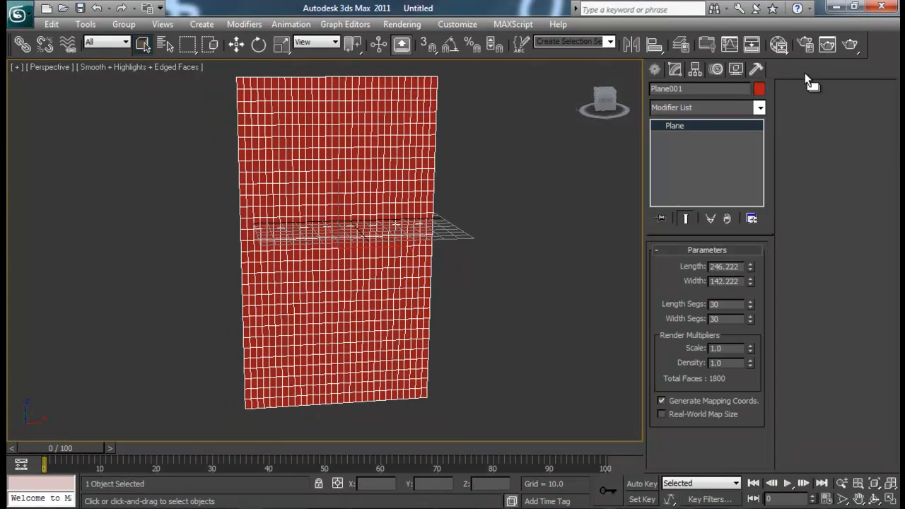
Step: Set the plane's object color to dark blue and reselect the plane
{"action": "left_click", "coordinate": [759, 91]}
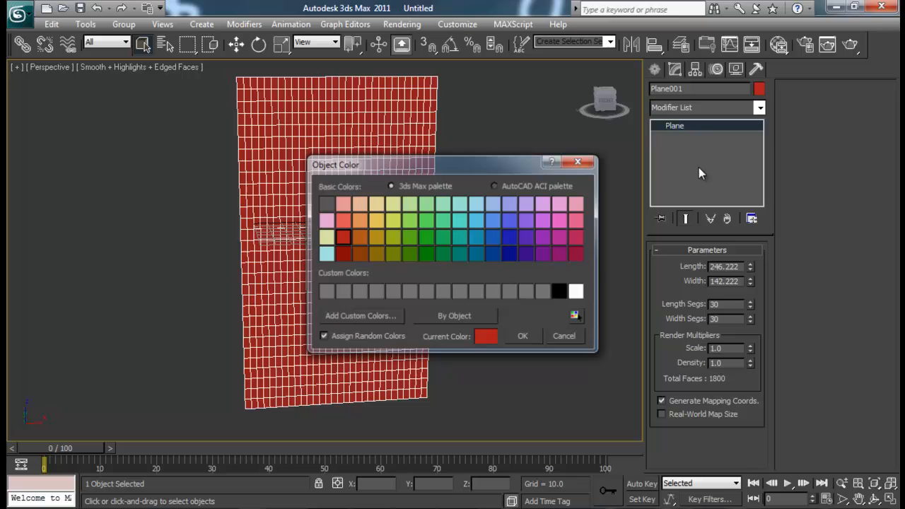
{"action": "left_click", "coordinate": [495, 255]}
{"action": "left_click", "coordinate": [535, 336]}
{"action": "left_click", "coordinate": [497, 286]}
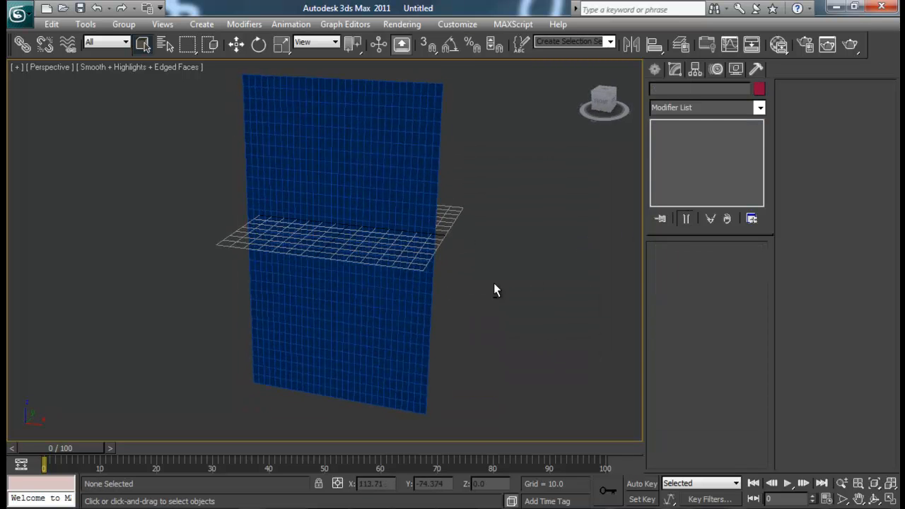
{"action": "left_click", "coordinate": [365, 172]}
{"action": "middle_click_drag", "start_coordinate": [364, 172], "coordinate": [409, 178], "text": "alt"}
{"action": "middle_click_drag", "start_coordinate": [489, 208], "coordinate": [461, 197], "text": "alt"}
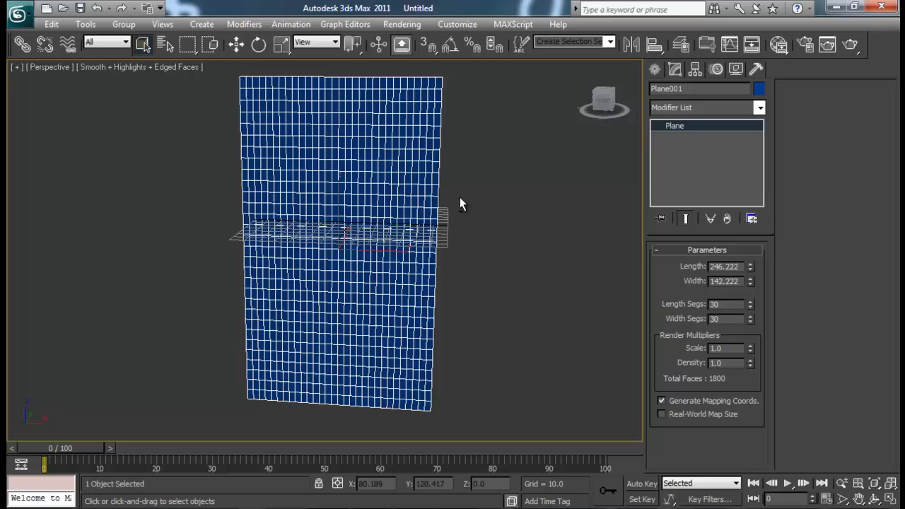
Step: Apply the Cloth modifier to the upright blue plane
{"action": "left_click", "coordinate": [742, 111]}
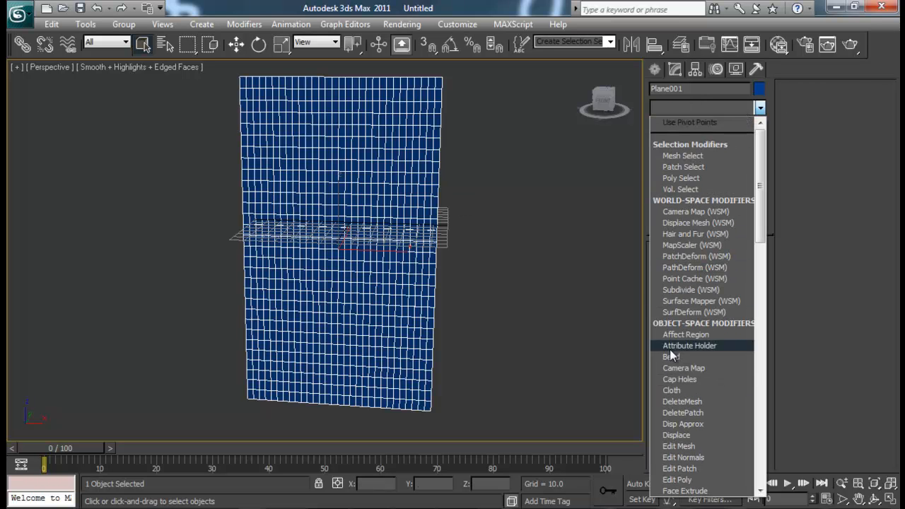
{"action": "left_click", "coordinate": [667, 393]}
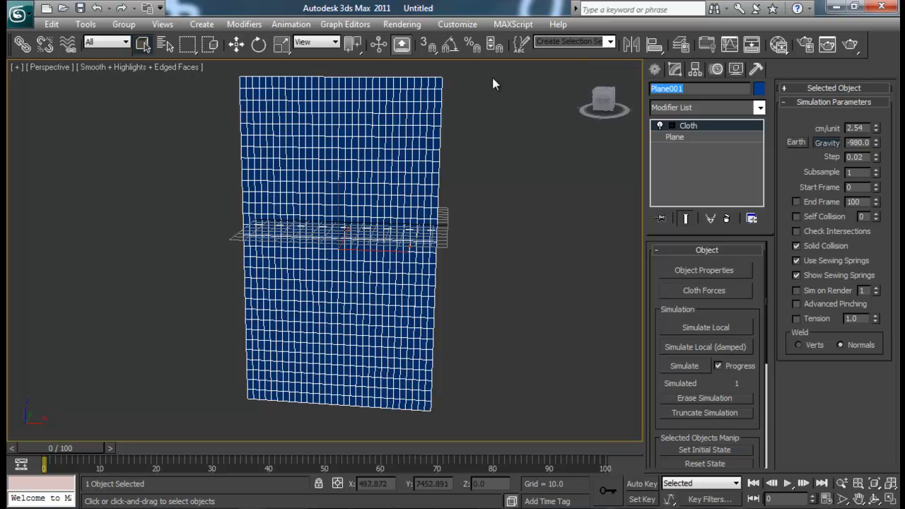
{"action": "left_click", "coordinate": [596, 149]}
{"action": "left_click", "coordinate": [378, 175]}
{"action": "mouse_move", "coordinate": [530, 201]}
{"action": "middle_mouse_down", "text": "alt"}
{"action": "mouse_move", "coordinate": [427, 211]}
{"action": "mouse_move", "coordinate": [496, 211]}
{"action": "mouse_move", "coordinate": [460, 241]}
{"action": "mouse_move", "coordinate": [528, 213]}
{"action": "middle_mouse_up", "text": "alt"}
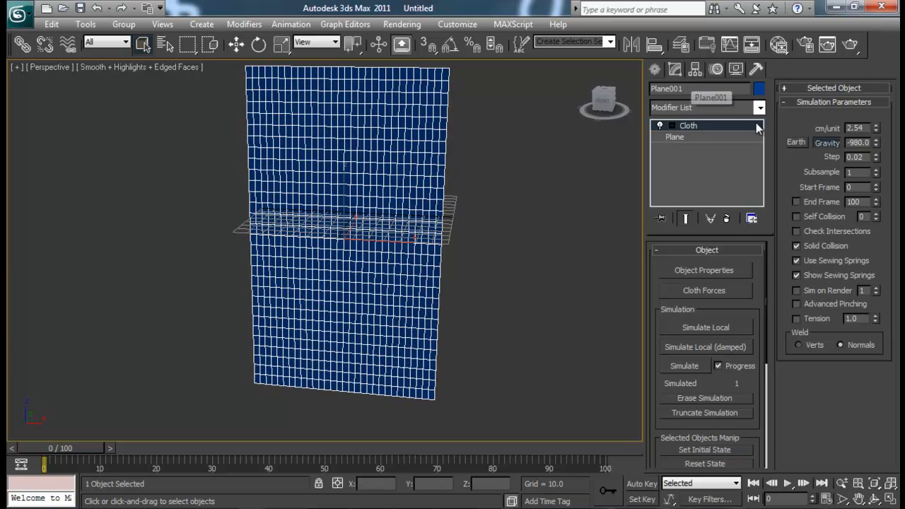
{"action": "middle_click_drag", "start_coordinate": [406, 160], "coordinate": [394, 137], "text": "alt"}
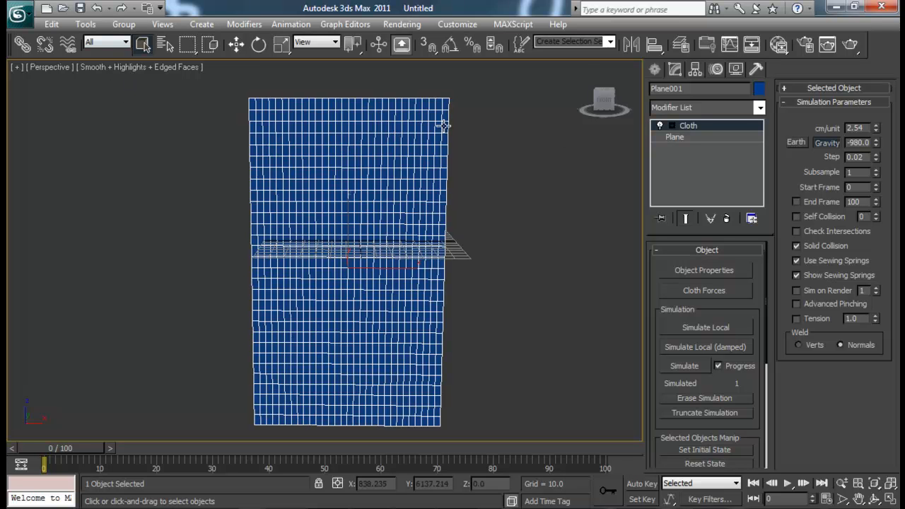
Step: In the Left view, create a cylinder at the plane's upper edge, about 4.06 in radius and 90.75 high
{"action": "left_click", "coordinate": [654, 69]}
{"action": "left_click", "coordinate": [679, 188]}
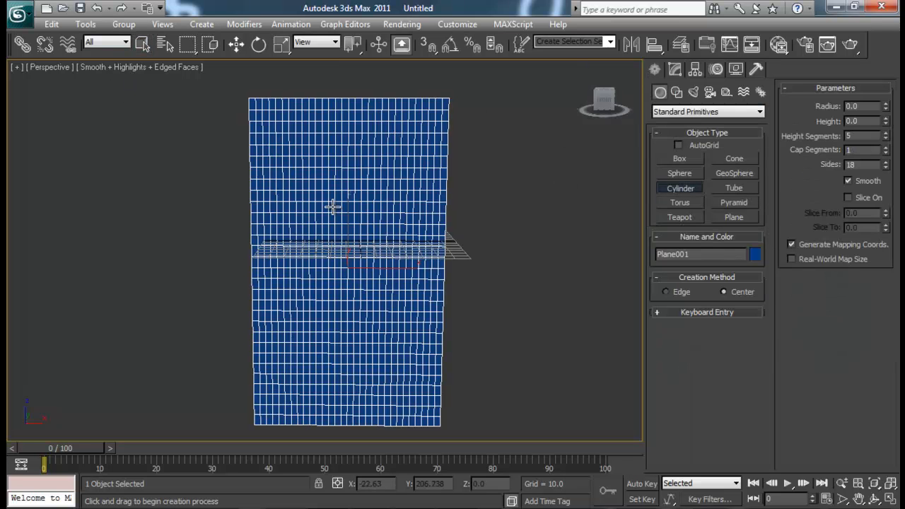
{"action": "key", "text": "alt+w"}
{"action": "middle_click", "coordinate": [229, 352]}
{"action": "key", "text": "alt+w"}
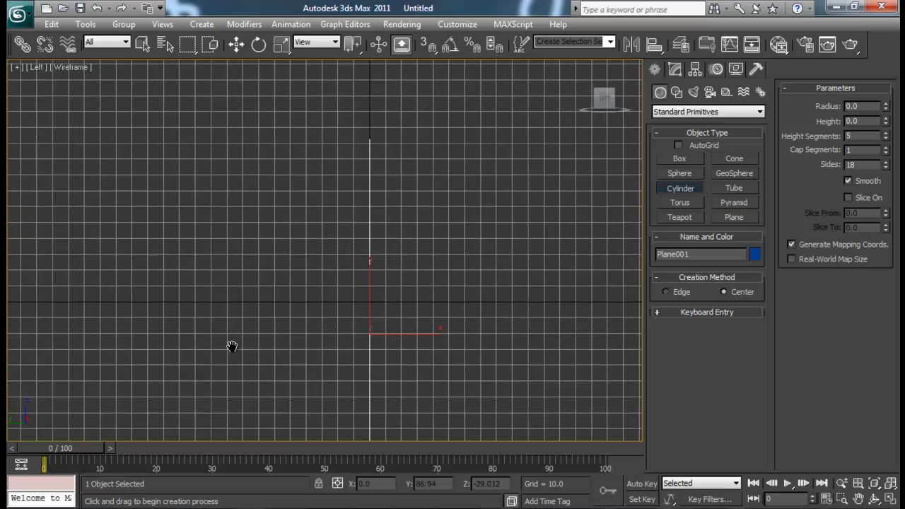
{"action": "left_click_drag", "start_coordinate": [369, 140], "coordinate": [372, 143]}
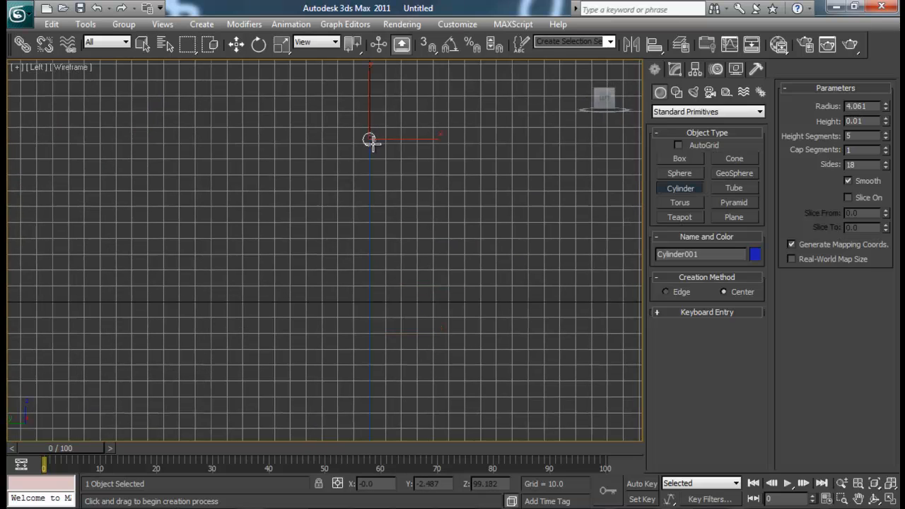
{"action": "left_click", "coordinate": [358, 3]}
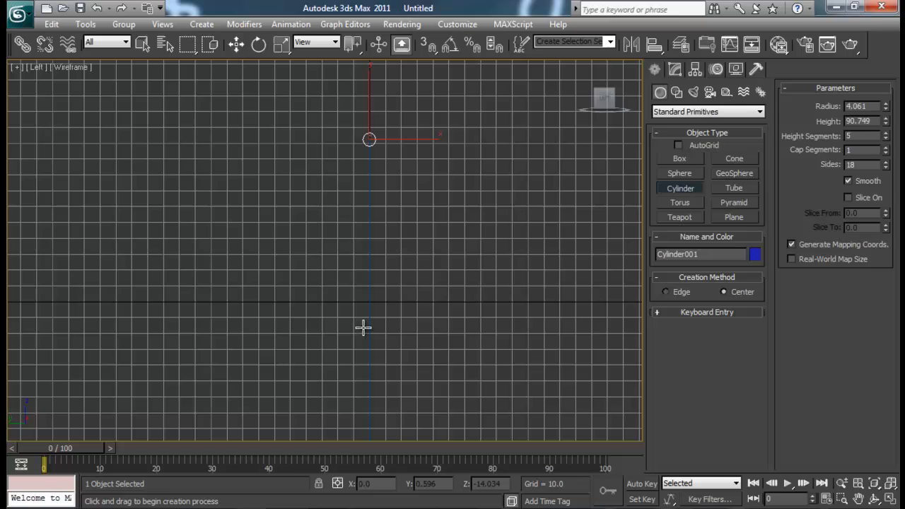
{"action": "right_click", "coordinate": [385, 271]}
Step: Move the cylinder along X in the Front view so its end lines up with the side edge of the plane
{"action": "middle_click_drag", "start_coordinate": [390, 264], "coordinate": [397, 220]}
{"action": "key", "text": "alt+w"}
{"action": "key", "text": "alt+w"}
{"action": "middle_click_drag", "start_coordinate": [466, 182], "coordinate": [445, 248]}
{"action": "key", "text": "w"}
{"action": "left_click_drag", "start_coordinate": [368, 174], "coordinate": [469, 178]}
{"action": "key", "text": "alt+w"}
{"action": "middle_click", "coordinate": [444, 409]}
{"action": "key", "text": "alt+w"}
{"action": "middle_click_drag", "start_coordinate": [479, 357], "coordinate": [303, 187], "text": "alt"}
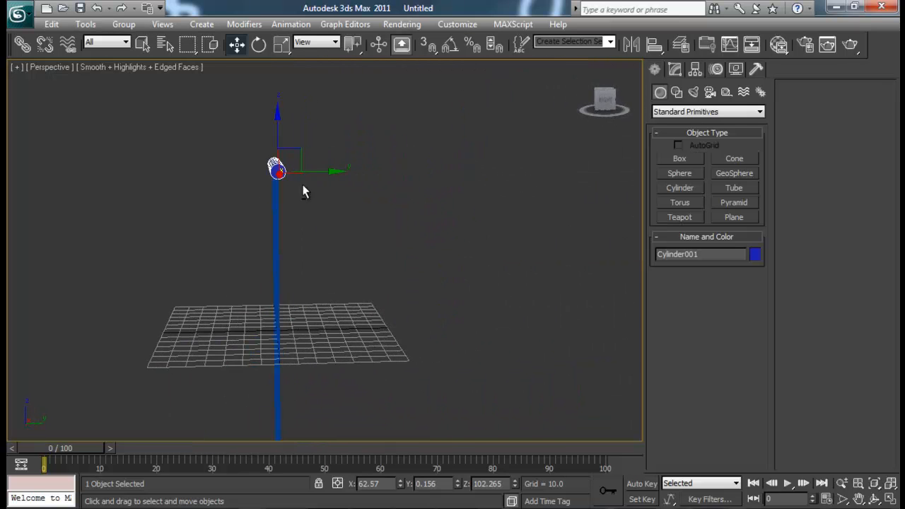
Step: Scale the cylinder along X until it spans the full width of the plane
{"action": "middle_click_drag", "start_coordinate": [382, 289], "coordinate": [488, 253], "text": "alt"}
{"action": "middle_click_drag", "start_coordinate": [488, 253], "coordinate": [425, 259]}
{"action": "key", "text": "alt+w"}
{"action": "middle_click_drag", "start_coordinate": [466, 160], "coordinate": [481, 153]}
{"action": "key", "text": "alt+w"}
{"action": "middle_click_drag", "start_coordinate": [487, 123], "coordinate": [415, 172]}
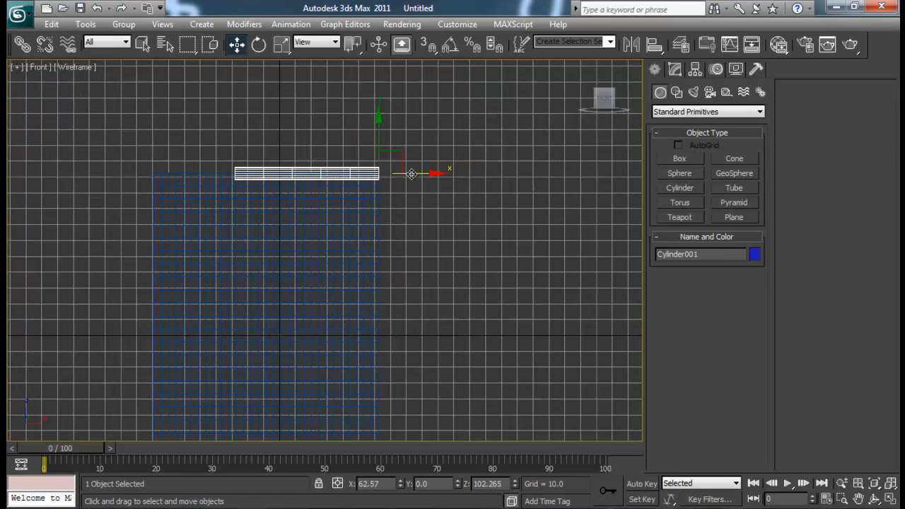
{"action": "key", "text": "r"}
{"action": "left_click_drag", "start_coordinate": [426, 174], "coordinate": [481, 176]}
Step: Set the cylinder's height segments to 1
{"action": "left_click", "coordinate": [679, 73]}
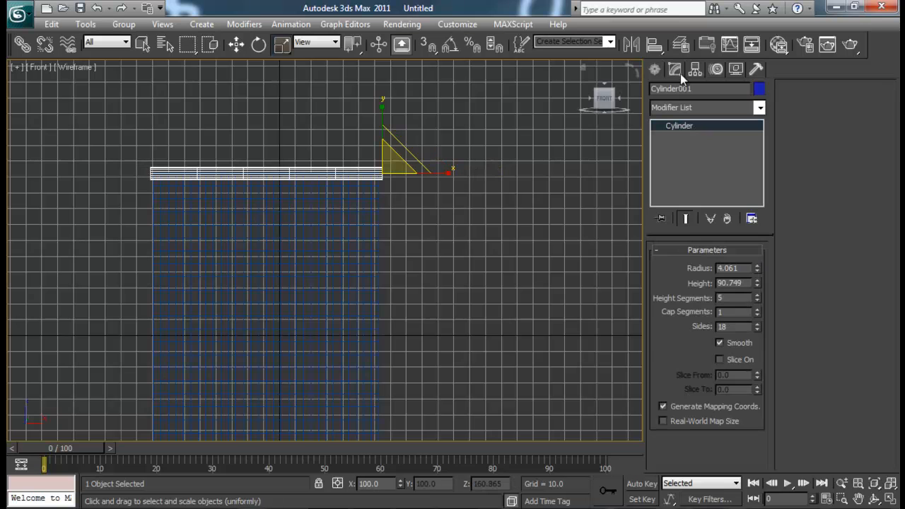
{"action": "right_click", "coordinate": [757, 301]}
{"action": "middle_click_drag", "start_coordinate": [523, 212], "coordinate": [488, 212], "text": "alt"}
Step: Clone the cylinder downward as a copy named Cylinder002, across the lower half of the plane
{"action": "key", "text": "f"}
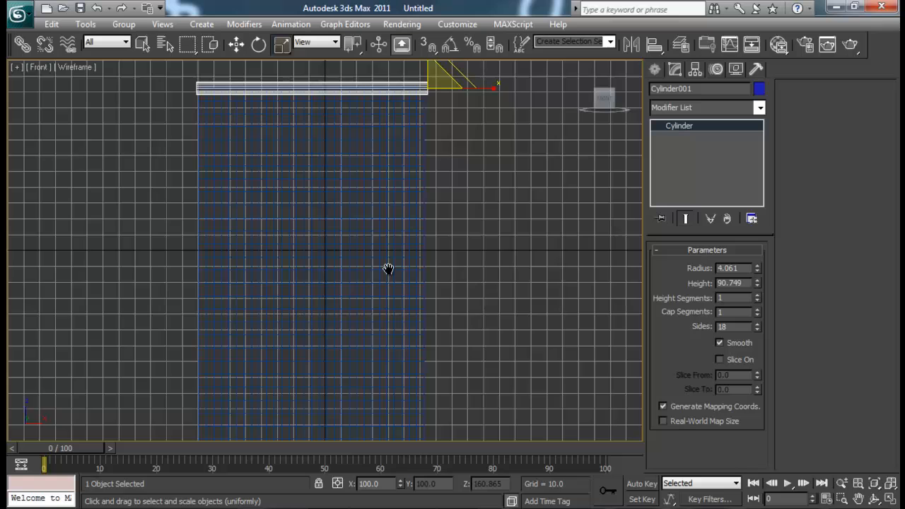
{"action": "middle_click_drag", "start_coordinate": [382, 283], "coordinate": [401, 227]}
{"action": "key", "text": "w"}
{"action": "left_click_drag", "start_coordinate": [399, 99], "coordinate": [419, 220], "text": "shift"}
{"action": "left_click", "coordinate": [453, 320]}
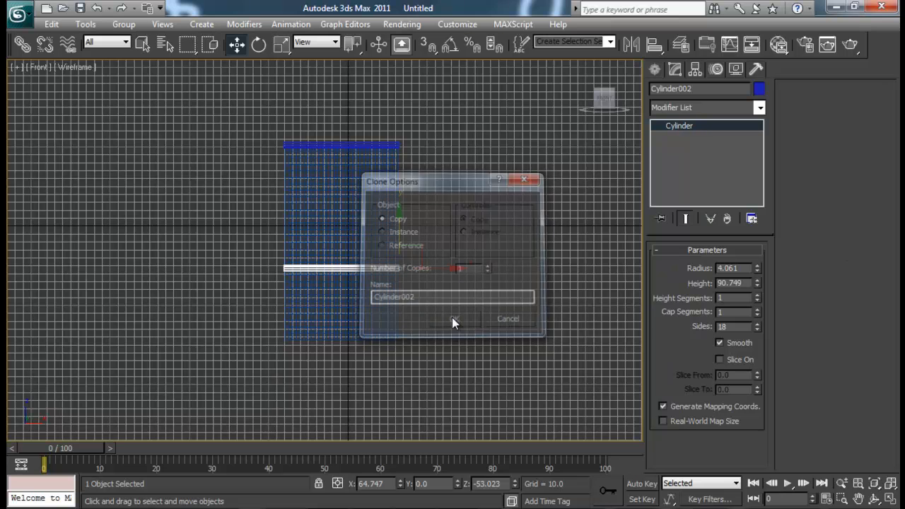
{"action": "middle_click_drag", "start_coordinate": [419, 177], "coordinate": [477, 177]}
{"action": "key", "text": "alt+w"}
{"action": "middle_click_drag", "start_coordinate": [470, 327], "coordinate": [485, 307]}
{"action": "key", "text": "alt+w"}
{"action": "middle_click_drag", "start_coordinate": [378, 318], "coordinate": [406, 240]}
{"action": "middle_click_drag", "start_coordinate": [406, 241], "coordinate": [420, 241], "text": "alt"}
{"action": "middle_click_drag", "start_coordinate": [453, 191], "coordinate": [425, 220]}
Step: Select the upper cylinder and turn on Auto Key for animating its scale
{"action": "left_click", "coordinate": [430, 110]}
{"action": "middle_click_drag", "start_coordinate": [430, 107], "coordinate": [458, 182], "text": "alt"}
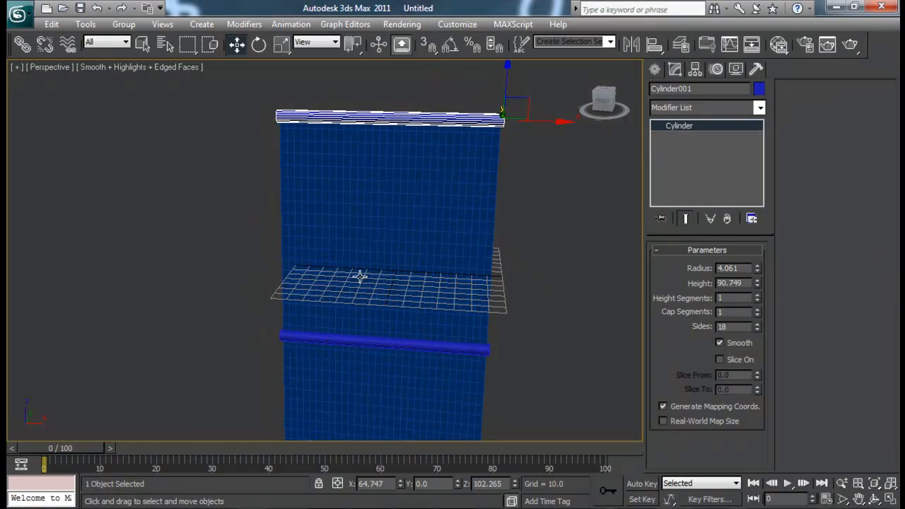
{"action": "middle_click_drag", "start_coordinate": [394, 216], "coordinate": [462, 246], "text": "alt"}
{"action": "middle_click_drag", "start_coordinate": [435, 174], "coordinate": [395, 224], "text": "alt"}
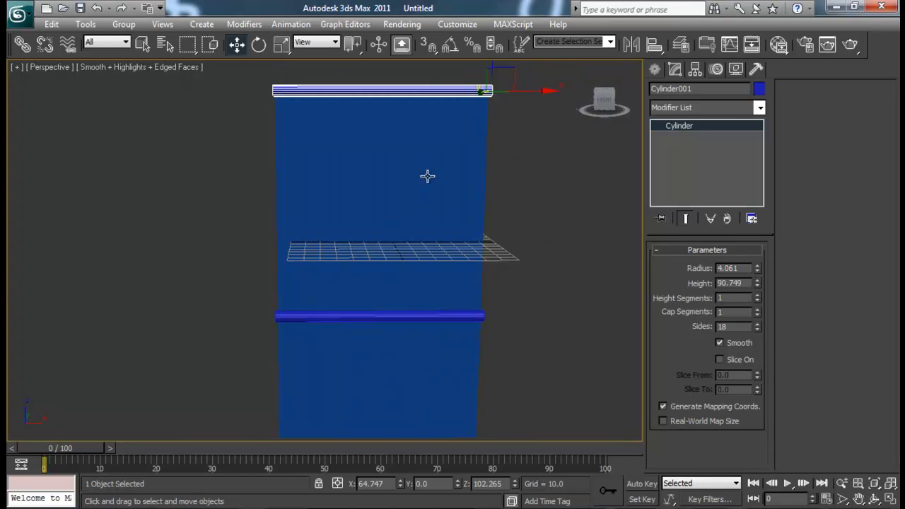
{"action": "middle_click_drag", "start_coordinate": [426, 176], "coordinate": [415, 214]}
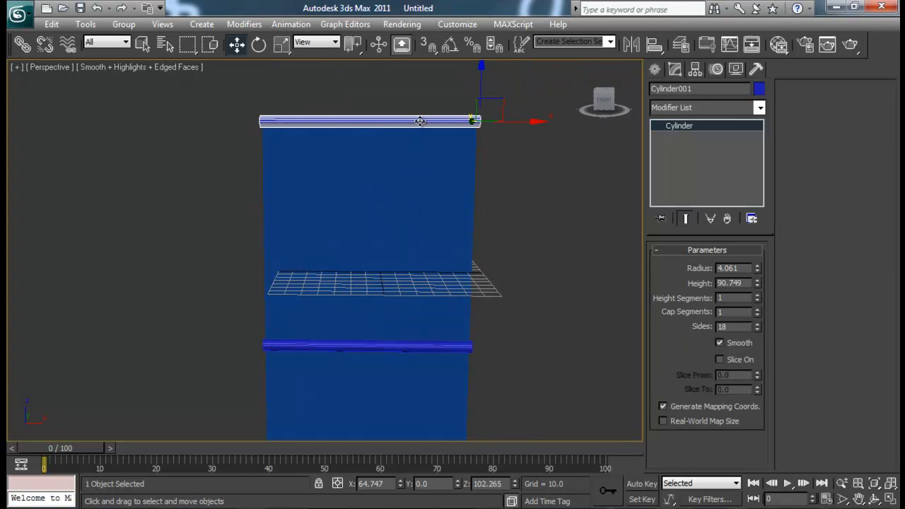
{"action": "left_click", "coordinate": [655, 69]}
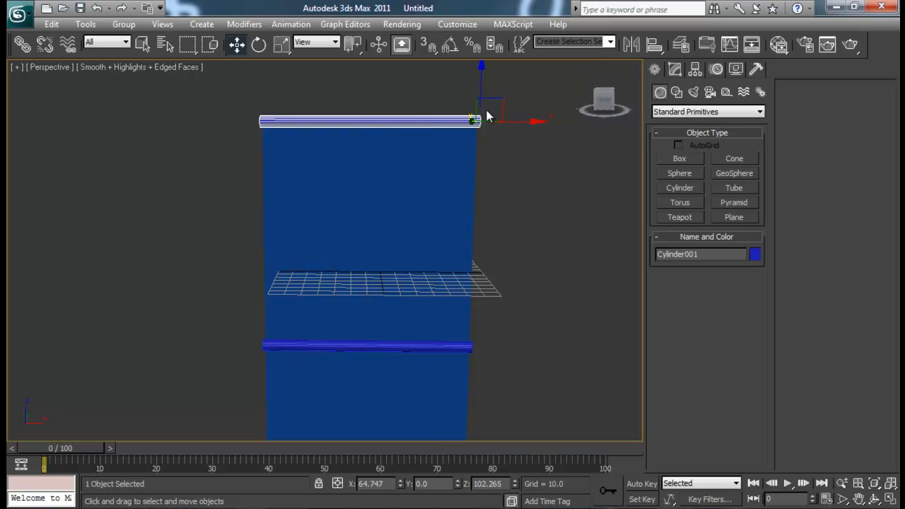
{"action": "left_click", "coordinate": [645, 484]}
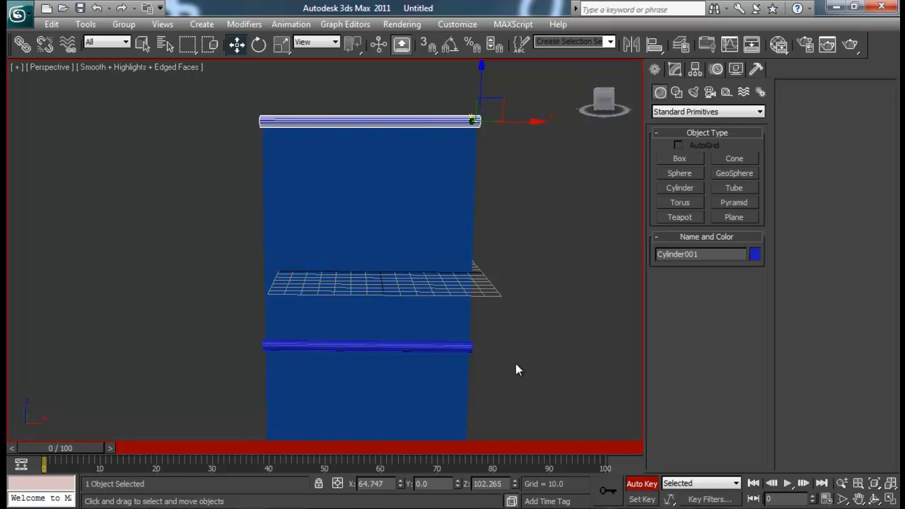
{"action": "key", "text": "r"}
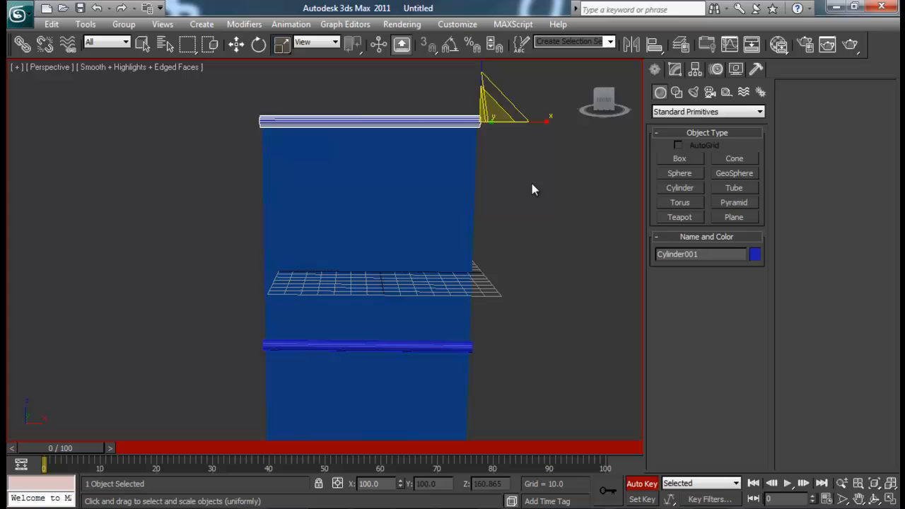
{"action": "middle_click_drag", "start_coordinate": [567, 225], "coordinate": [538, 230], "text": "alt"}
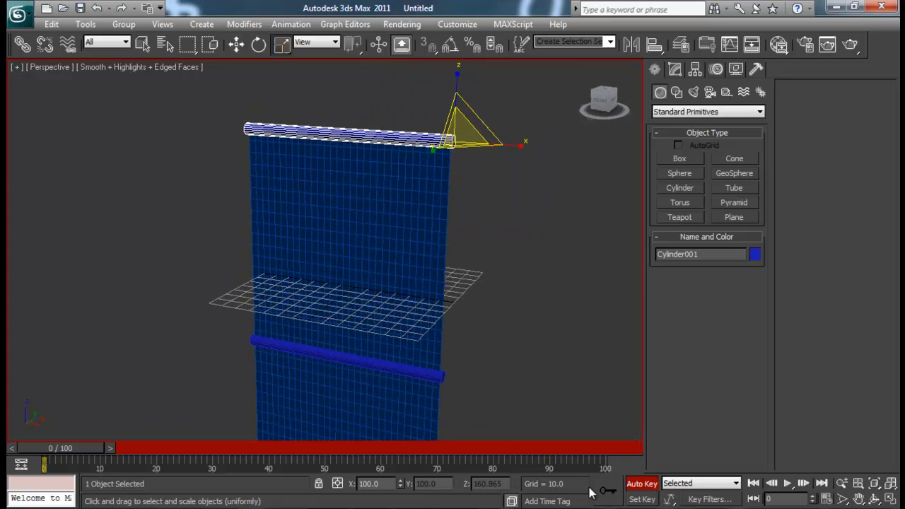
Step: At frame 40, shorten the upper cylinder along its length to a scale of about 123
{"action": "left_click_drag", "start_coordinate": [64, 450], "coordinate": [277, 458]}
{"action": "key", "text": "r"}
{"action": "left_click_drag", "start_coordinate": [517, 143], "coordinate": [497, 143]}
{"action": "middle_click_drag", "start_coordinate": [299, 236], "coordinate": [322, 240], "text": "alt"}
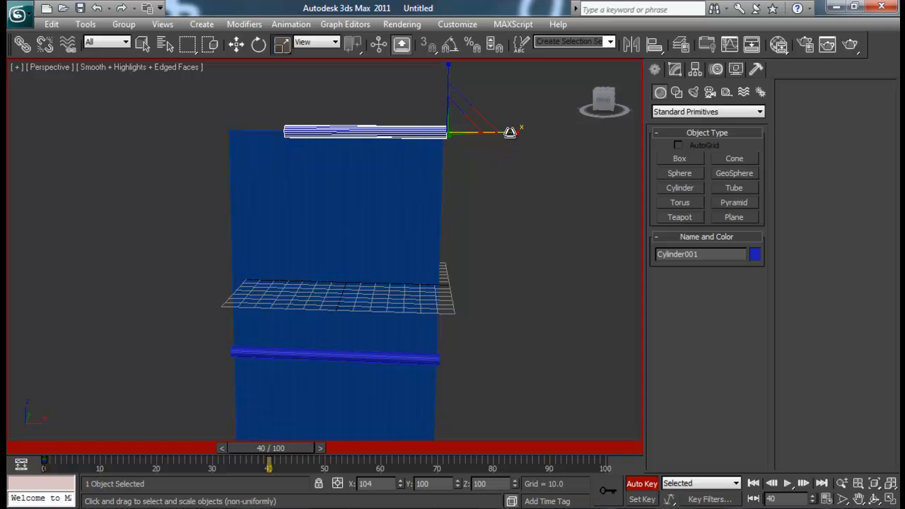
{"action": "mouse_move", "coordinate": [289, 448]}
{"action": "left_mouse_down"}
{"action": "mouse_move", "coordinate": [70, 448]}
{"action": "mouse_move", "coordinate": [291, 453]}
{"action": "left_mouse_up"}
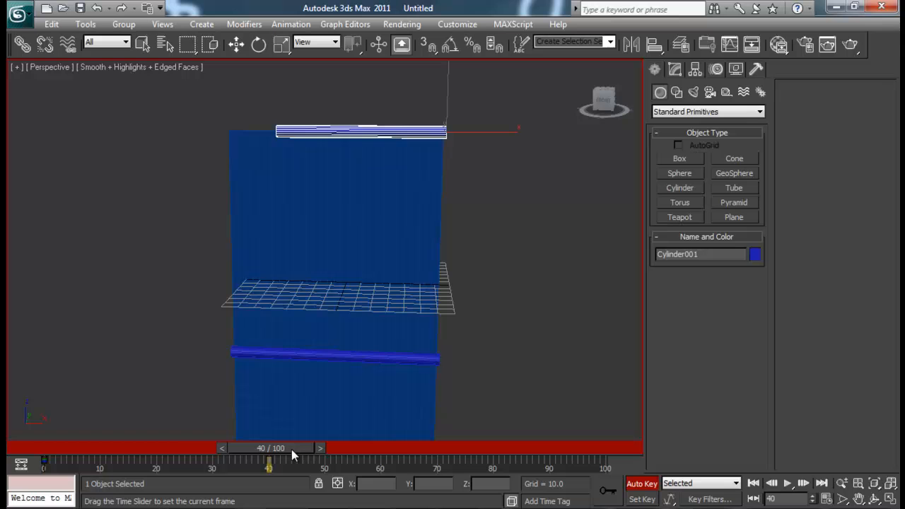
{"action": "key", "text": "r"}
{"action": "middle_click_drag", "start_coordinate": [360, 338], "coordinate": [377, 316], "text": "alt"}
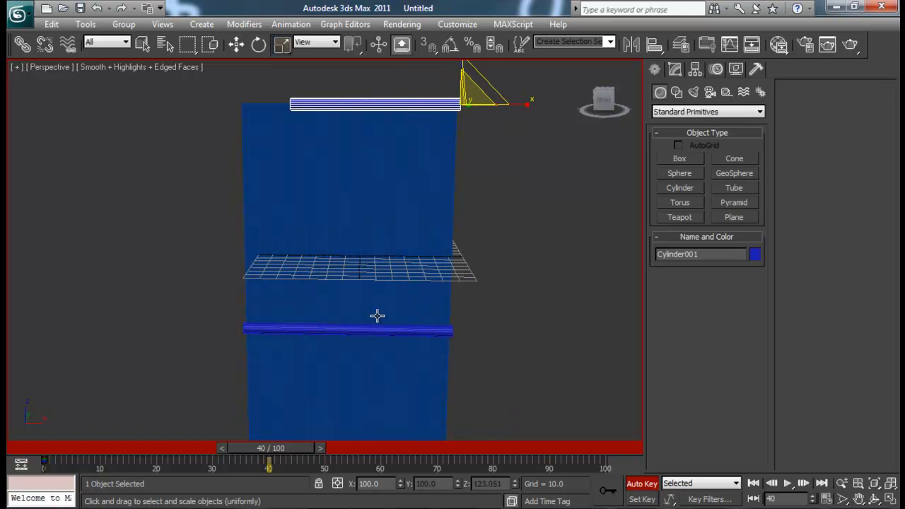
Step: Hide the lower cylinder copy and reselect the upper cylinder
{"action": "left_click", "coordinate": [402, 330]}
{"action": "right_click", "coordinate": [446, 304]}
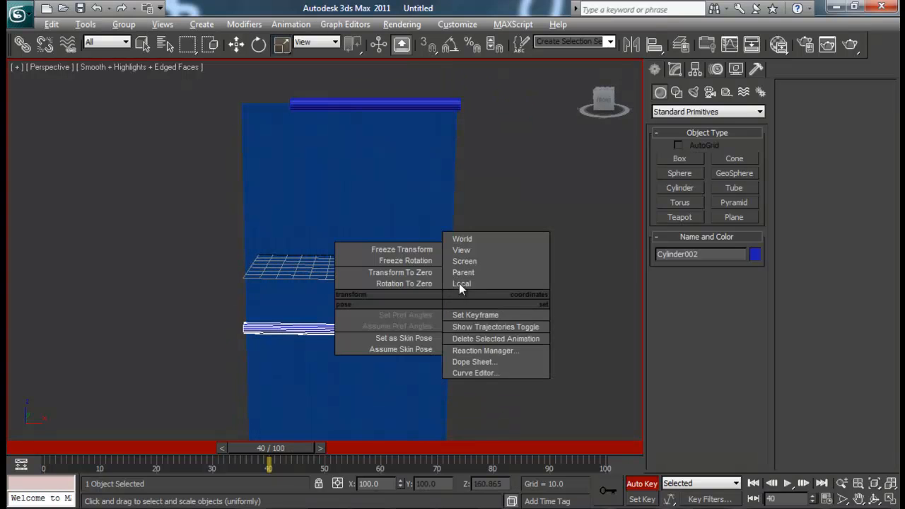
{"action": "right_click", "coordinate": [508, 207]}
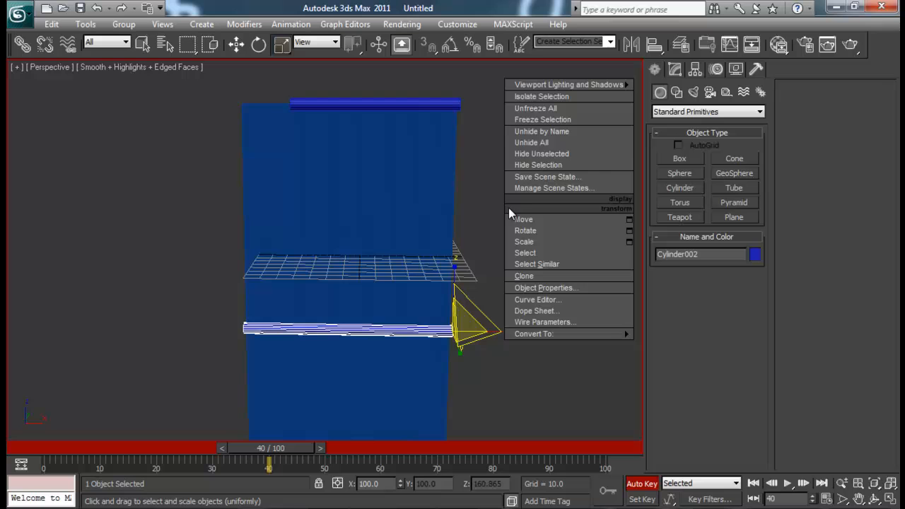
{"action": "left_click", "coordinate": [539, 165]}
{"action": "middle_click_drag", "start_coordinate": [542, 172], "coordinate": [505, 264], "text": "alt"}
{"action": "left_click", "coordinate": [365, 103]}
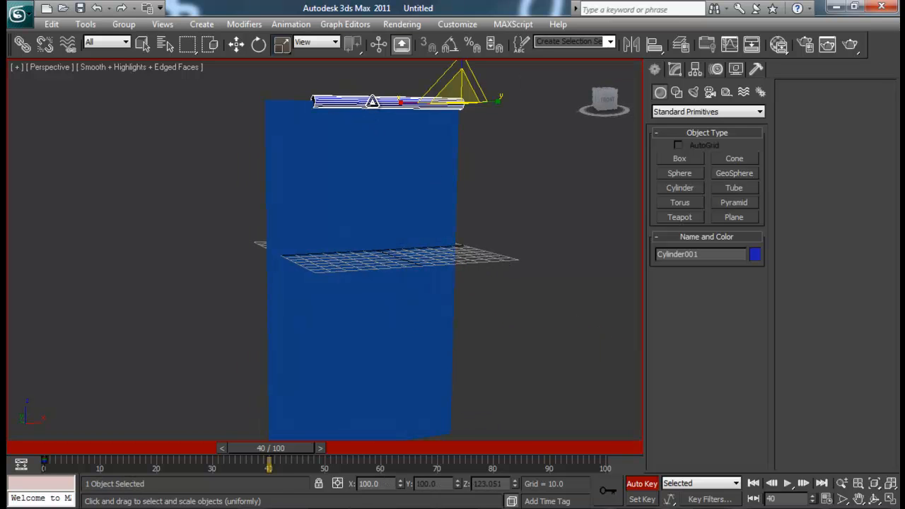
{"action": "middle_click_drag", "start_coordinate": [374, 121], "coordinate": [338, 124], "text": "alt"}
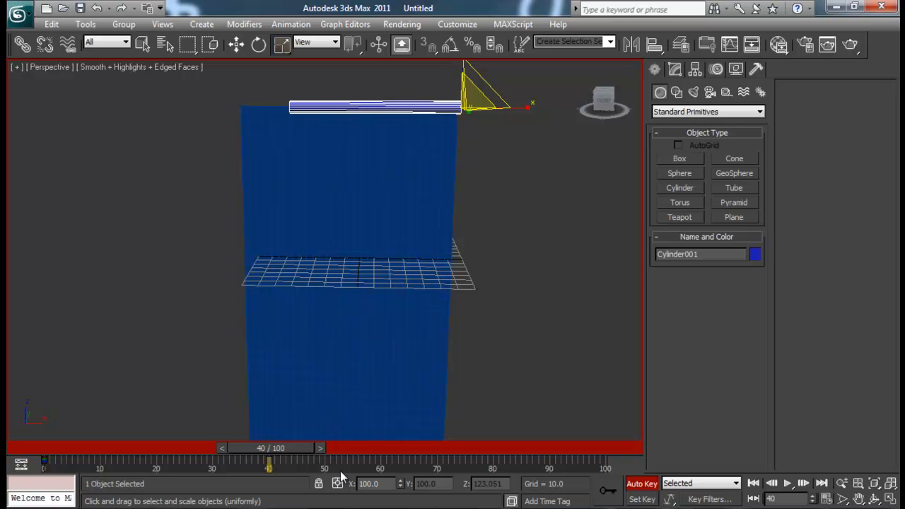
Step: Turn off Auto Key, return to frame 0 and deselect the cylinder
{"action": "left_click", "coordinate": [638, 484]}
{"action": "left_click_drag", "start_coordinate": [299, 449], "coordinate": [48, 440]}
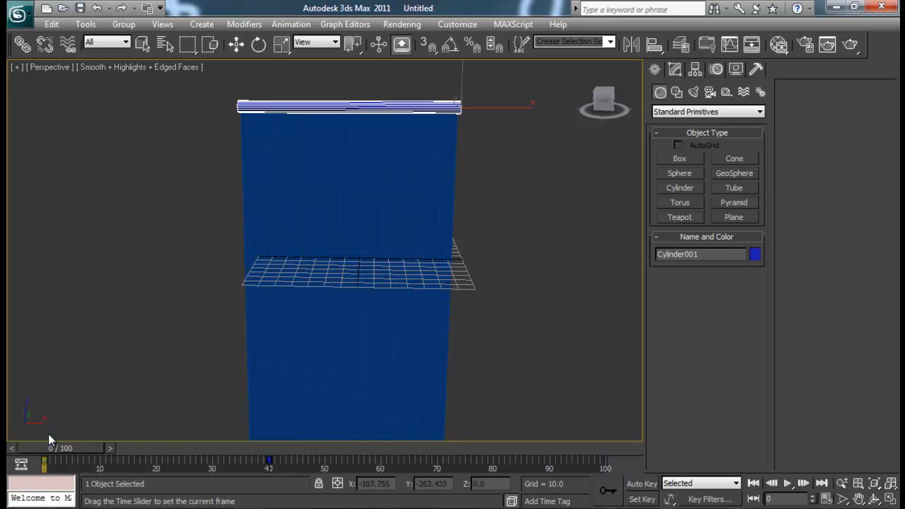
{"action": "key", "text": "r"}
{"action": "left_click", "coordinate": [528, 295]}
Step: Add Cylinder001 to the objects in the plane's cloth simulation
{"action": "left_click", "coordinate": [395, 169]}
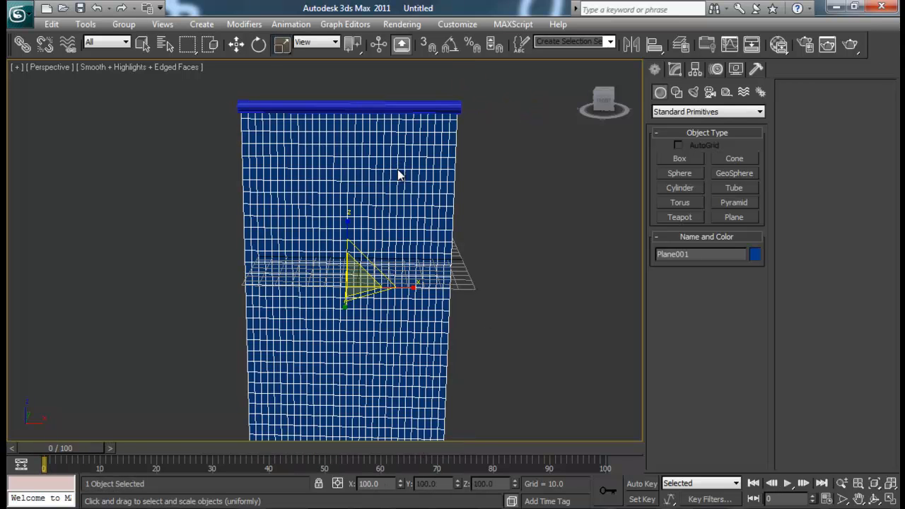
{"action": "left_click", "coordinate": [675, 69]}
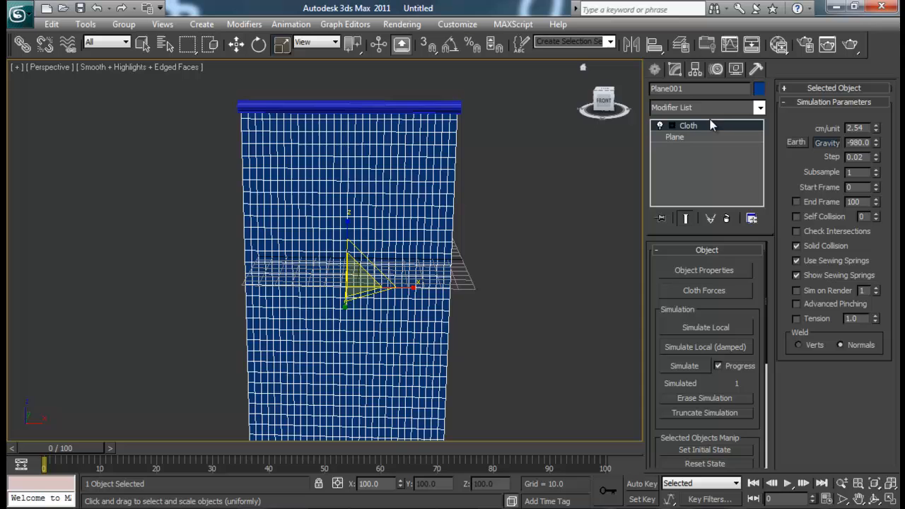
{"action": "left_click", "coordinate": [691, 269]}
{"action": "left_click_drag", "start_coordinate": [479, 22], "coordinate": [715, 73]}
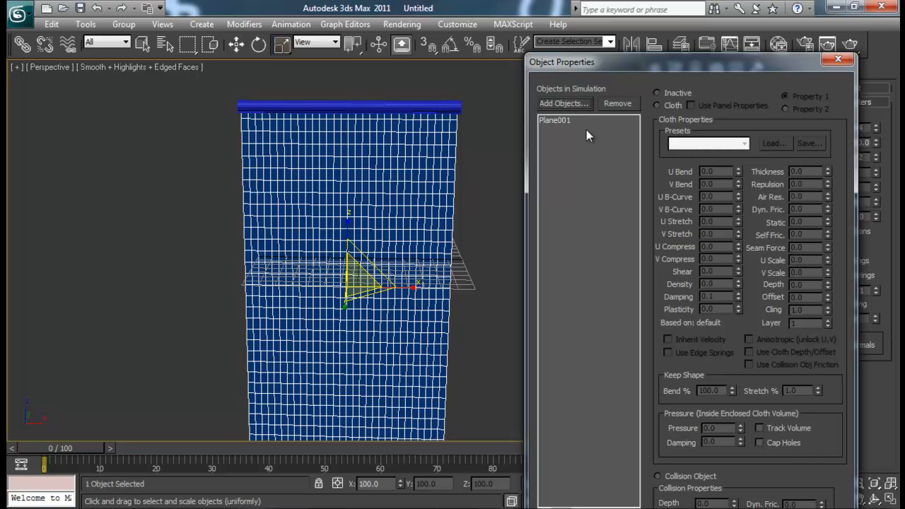
{"action": "left_click", "coordinate": [564, 103]}
{"action": "left_click", "coordinate": [109, 162]}
{"action": "left_click", "coordinate": [304, 460]}
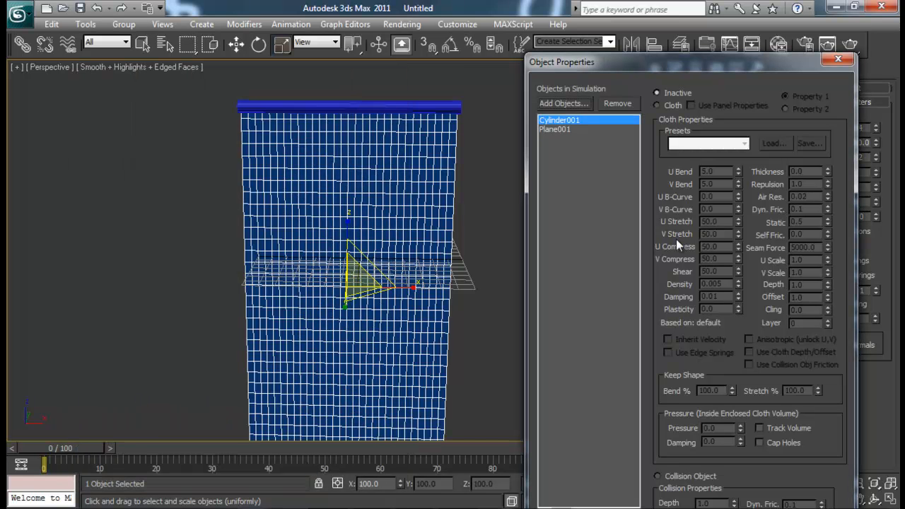
Step: Define Plane001 as cloth with the Cotton preset
{"action": "left_click", "coordinate": [559, 130]}
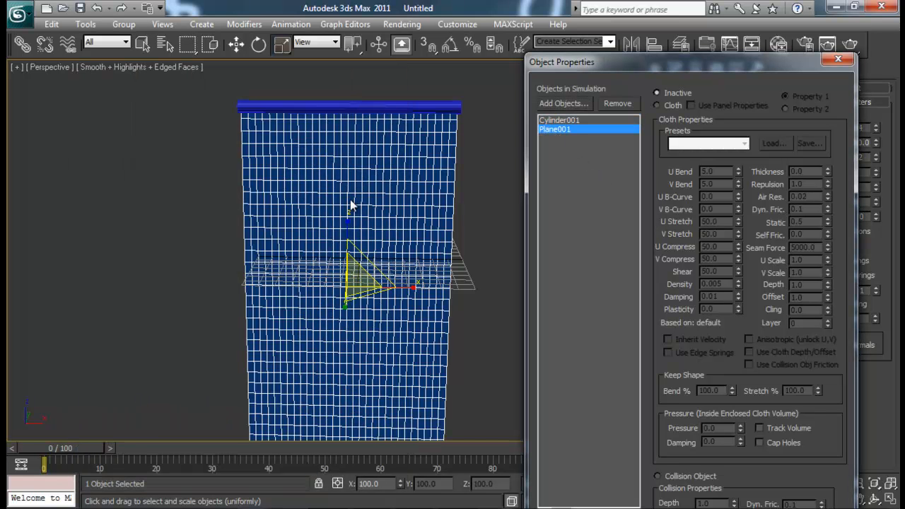
{"action": "left_click", "coordinate": [657, 106]}
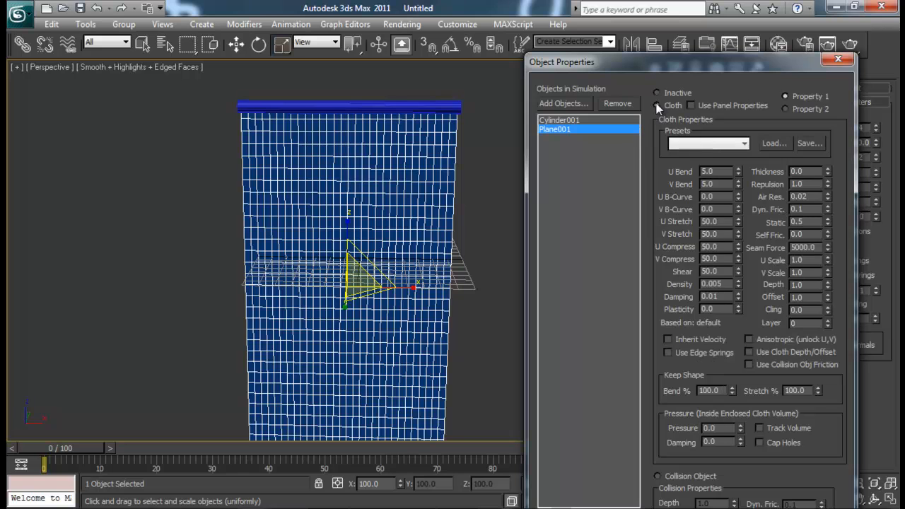
{"action": "left_click", "coordinate": [709, 144]}
{"action": "left_click", "coordinate": [741, 170]}
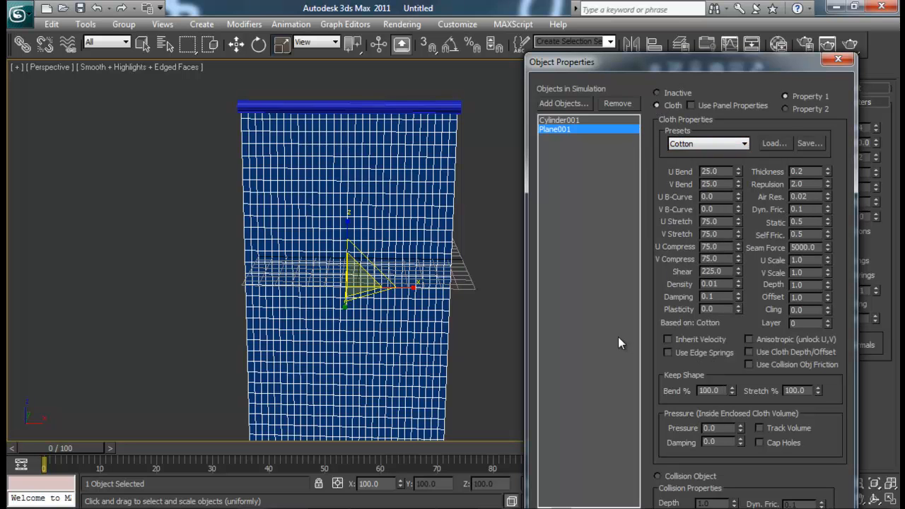
Step: Make Cylinder001 a collision object in the cloth simulation and accept the object properties
{"action": "left_click_drag", "start_coordinate": [639, 63], "coordinate": [647, 25]}
{"action": "left_click", "coordinate": [584, 81]}
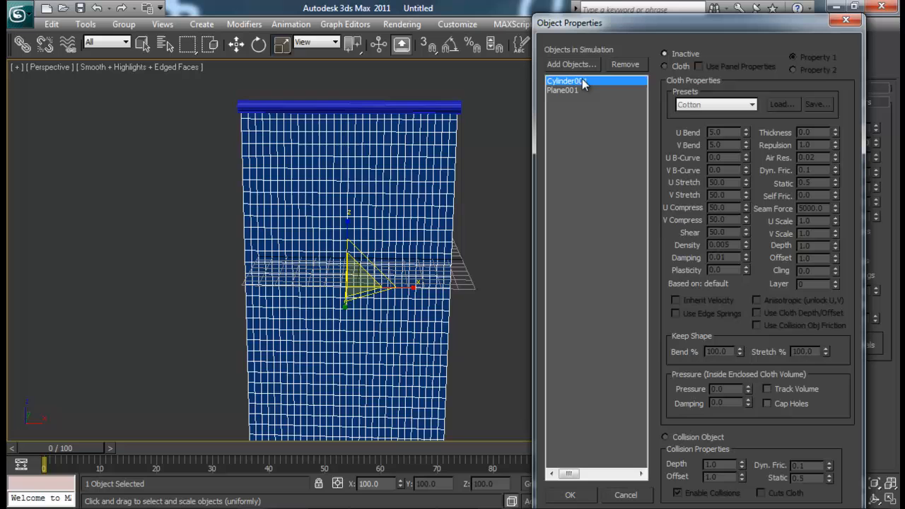
{"action": "left_click", "coordinate": [666, 437]}
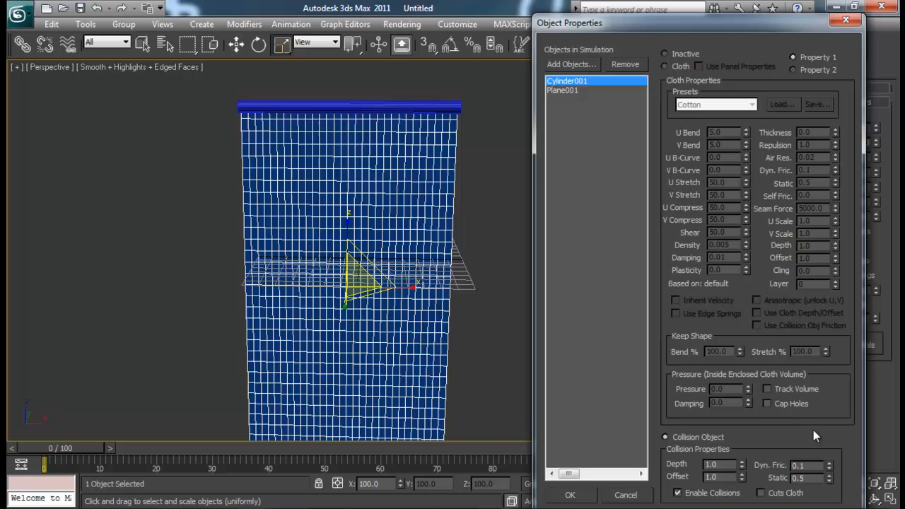
{"action": "left_click", "coordinate": [579, 498]}
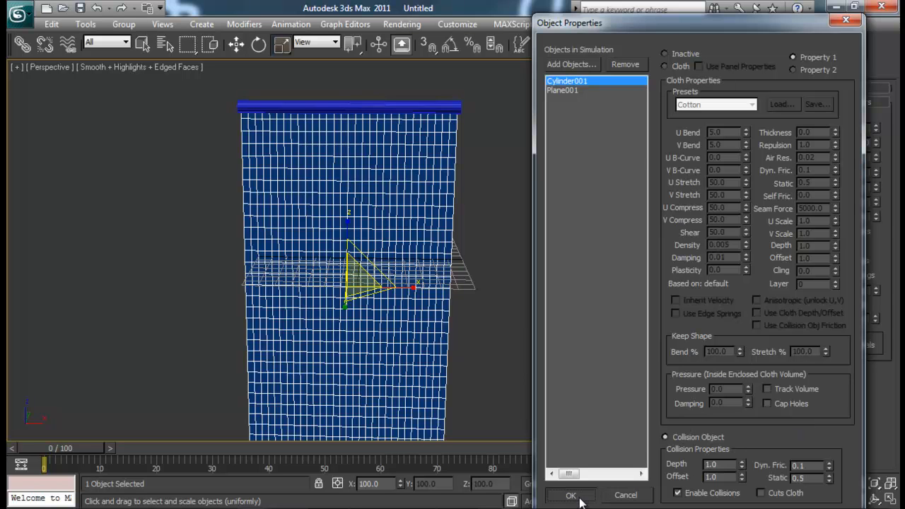
{"action": "mouse_move", "coordinate": [375, 224]}
{"action": "middle_mouse_down"}
{"action": "mouse_move", "coordinate": [368, 247]}
{"action": "mouse_move", "coordinate": [374, 242]}
{"action": "middle_mouse_up"}
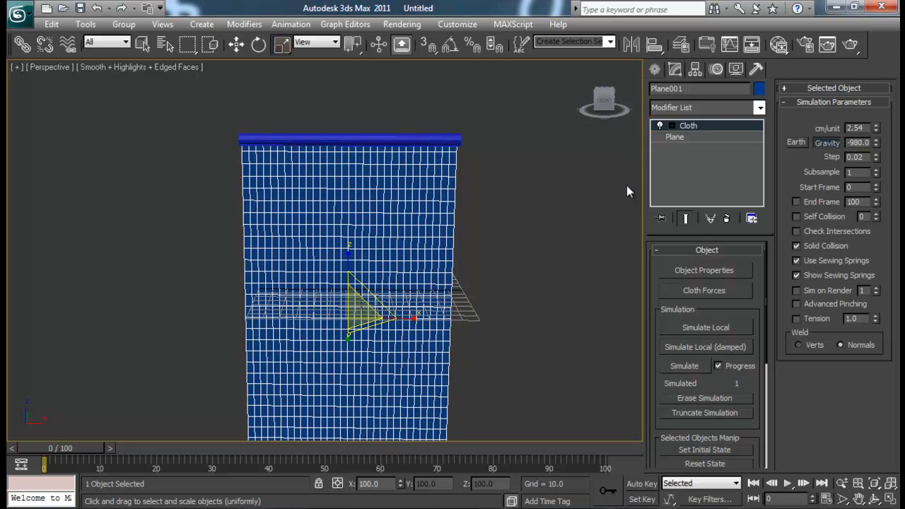
Step: At the Cloth modifier's Group level, select seven vertices spaced along the curtain's top edge, including both corners, in wireframe view
{"action": "left_click", "coordinate": [671, 125]}
{"action": "left_click", "coordinate": [690, 137]}
{"action": "middle_click_drag", "start_coordinate": [324, 190], "coordinate": [275, 213]}
{"action": "key", "text": "F3"}
{"action": "scroll", "coordinate": [343, 267], "scroll_direction": "up", "scroll_amount": 5}
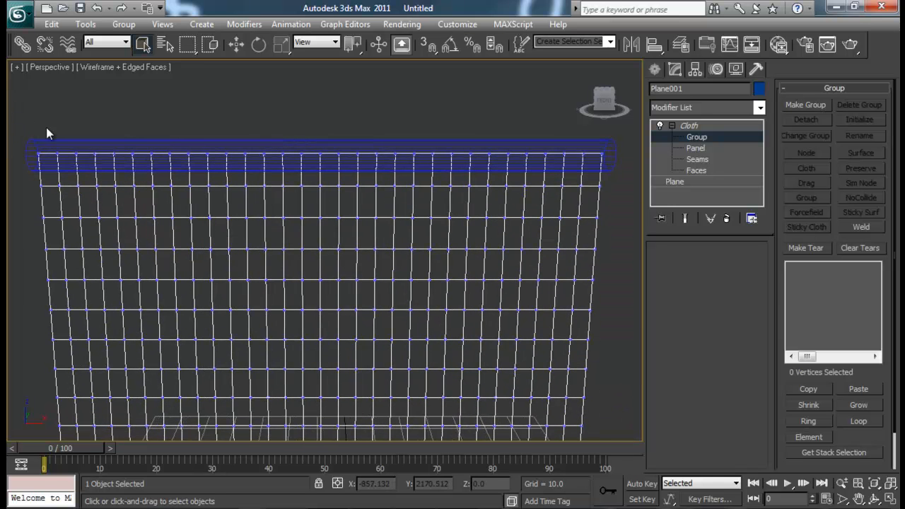
{"action": "middle_click_drag", "start_coordinate": [401, 199], "coordinate": [415, 201]}
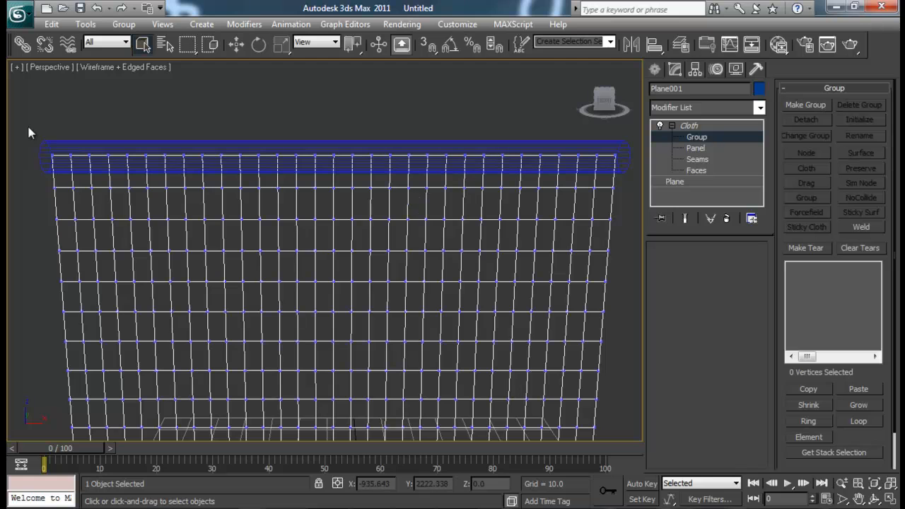
{"action": "left_click_drag", "start_coordinate": [58, 172], "coordinate": [56, 157]}
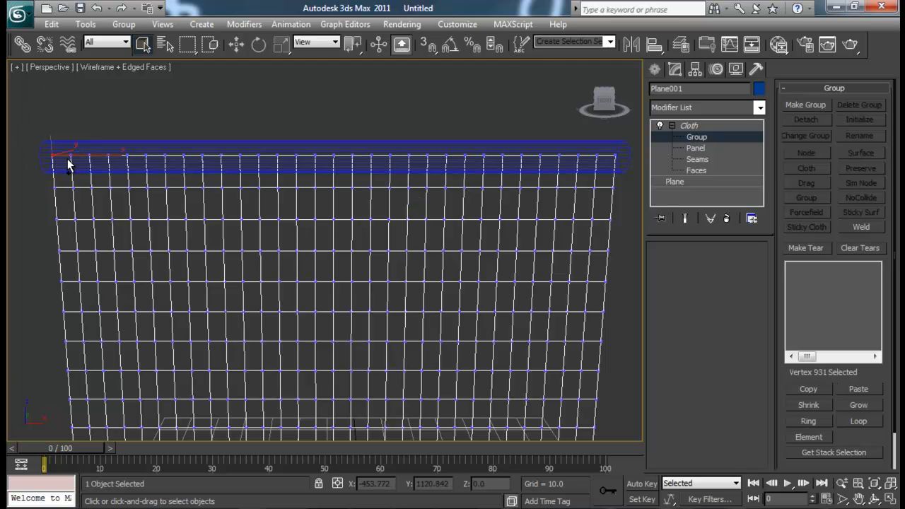
{"action": "left_click", "coordinate": [127, 155], "text": "ctrl"}
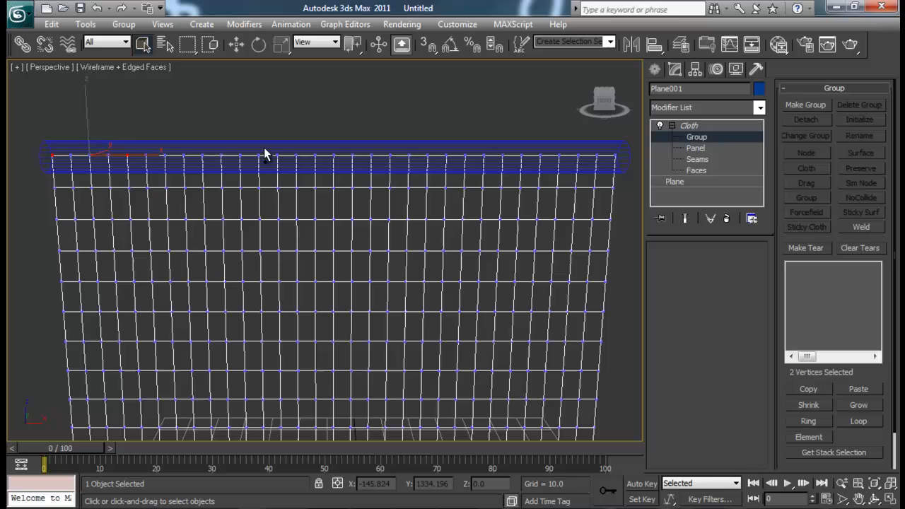
{"action": "left_click", "coordinate": [223, 156], "text": "ctrl"}
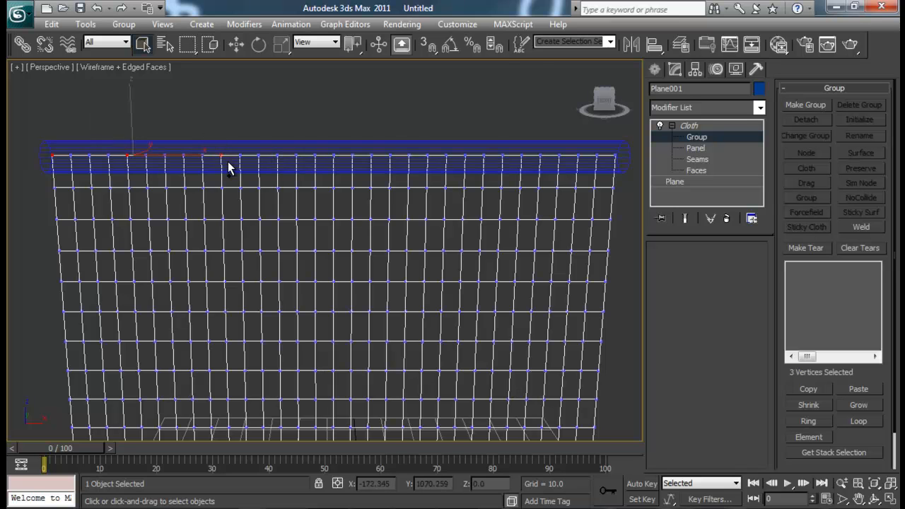
{"action": "left_click", "coordinate": [316, 157], "text": "ctrl"}
{"action": "left_click", "coordinate": [409, 156], "text": "ctrl"}
{"action": "left_click", "coordinate": [501, 154], "text": "ctrl"}
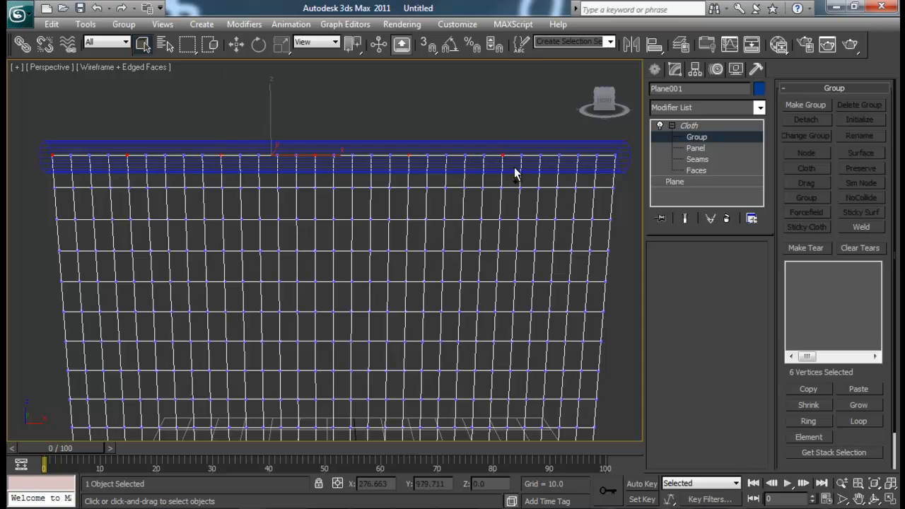
{"action": "left_click", "coordinate": [616, 155], "text": "ctrl"}
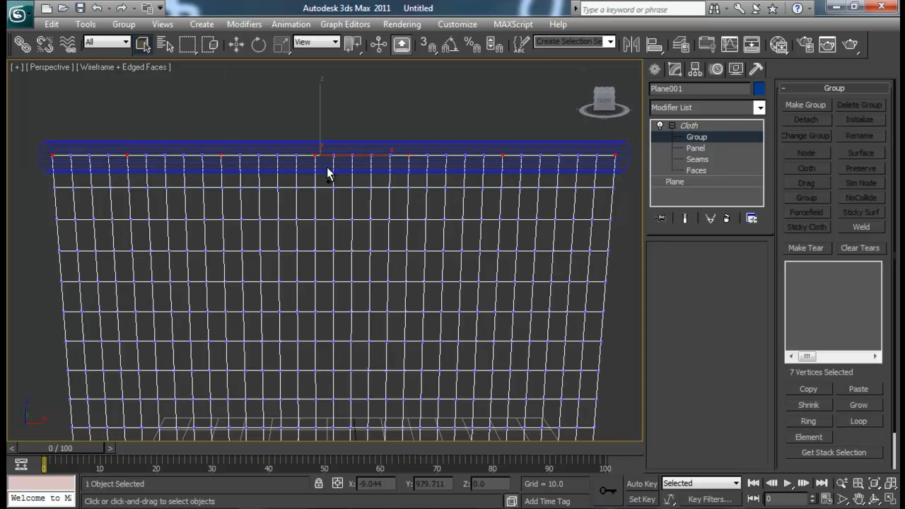
Step: Correct the top-edge vertex selection so that every fifth vertex from corner to corner is selected, at equal spacing
{"action": "mouse_move", "coordinate": [460, 196]}
{"action": "middle_mouse_down"}
{"action": "mouse_move", "coordinate": [474, 184]}
{"action": "mouse_move", "coordinate": [462, 184]}
{"action": "middle_mouse_up"}
{"action": "left_click_drag", "start_coordinate": [515, 162], "coordinate": [515, 158], "text": "alt"}
{"action": "left_click", "coordinate": [427, 157], "text": "ctrl"}
{"action": "left_click_drag", "start_coordinate": [323, 131], "coordinate": [344, 151], "text": "alt"}
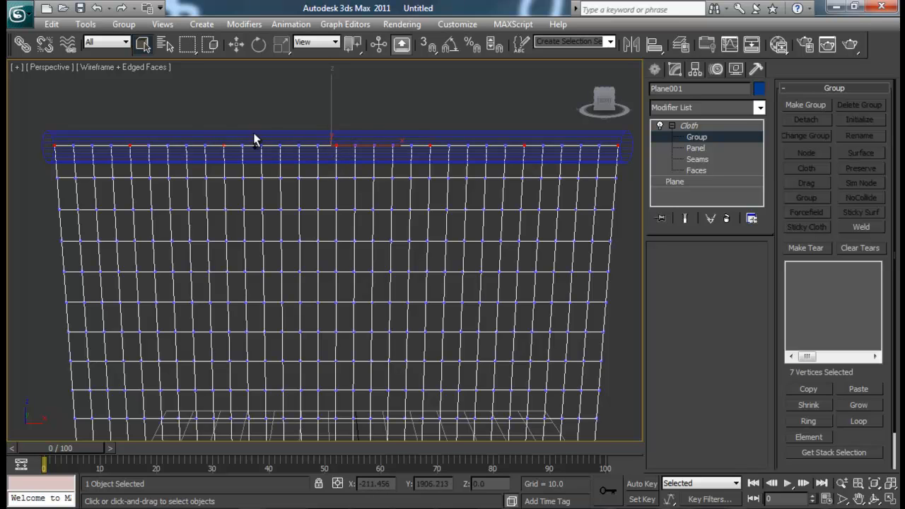
{"action": "left_click_drag", "start_coordinate": [218, 118], "coordinate": [248, 153], "text": "alt"}
{"action": "left_click_drag", "start_coordinate": [116, 122], "coordinate": [156, 154], "text": "alt"}
{"action": "middle_click_drag", "start_coordinate": [288, 231], "coordinate": [296, 191]}
{"action": "scroll", "coordinate": [296, 191], "scroll_direction": "down", "scroll_amount": 3}
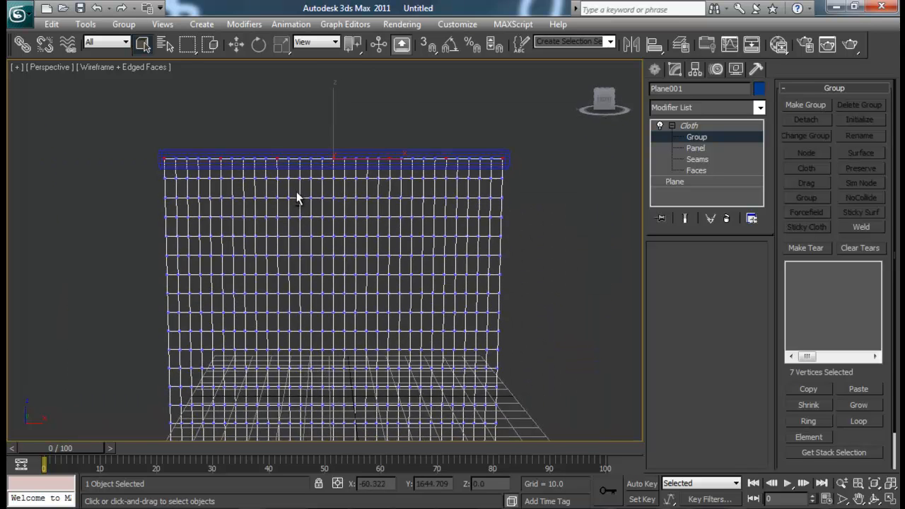
Step: Make a cloth group from the selected top-edge vertices and name it non movable01
{"action": "left_click", "coordinate": [806, 104]}
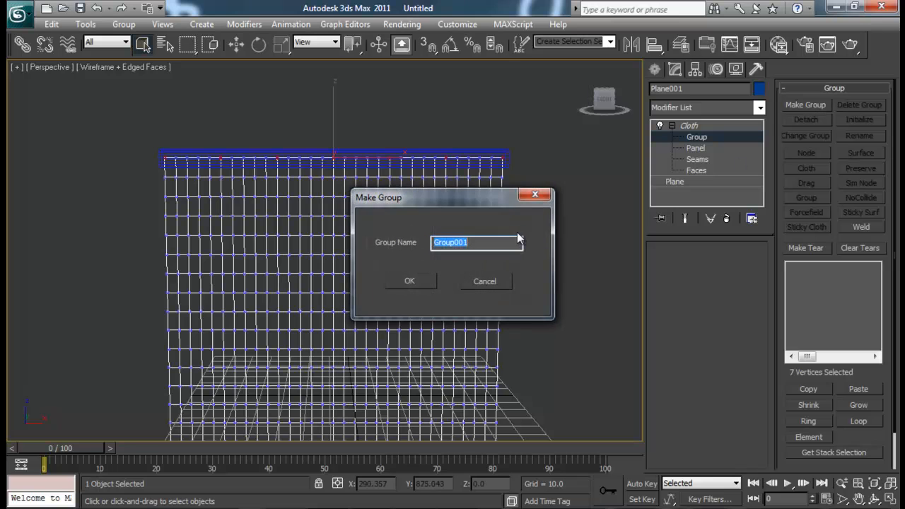
{"action": "key", "text": "BackSpace"}
{"action": "type", "text": "non movable01"}
{"action": "left_click", "coordinate": [421, 281]}
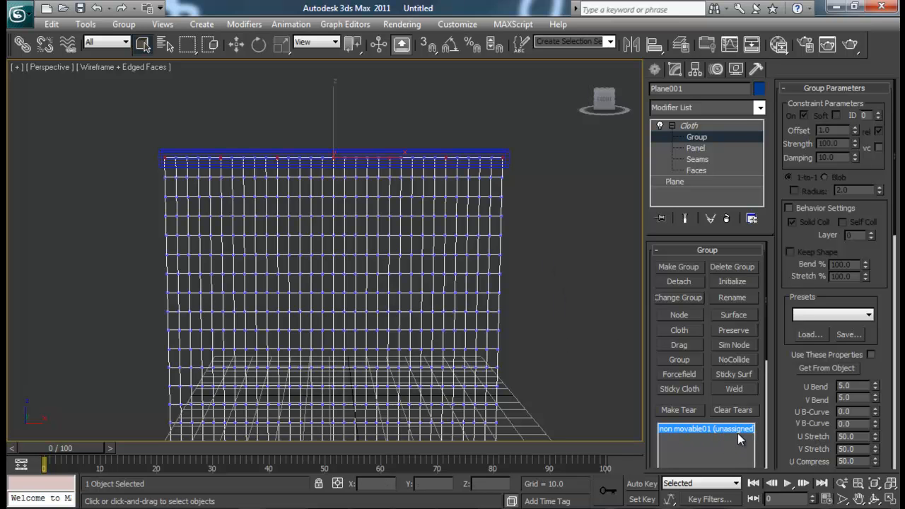
Step: Constrain the non movable01 group to the surface of the top cylinder
{"action": "middle_click_drag", "start_coordinate": [514, 236], "coordinate": [488, 239], "text": "alt"}
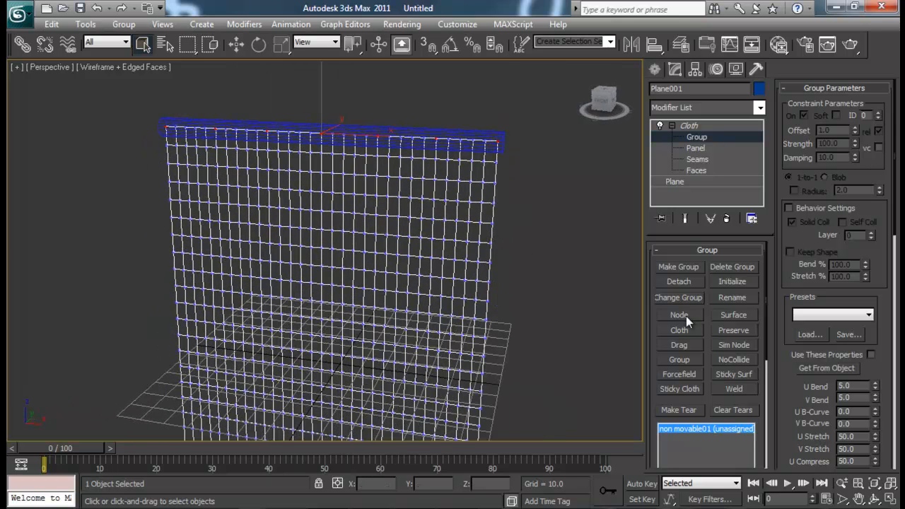
{"action": "left_click", "coordinate": [730, 315]}
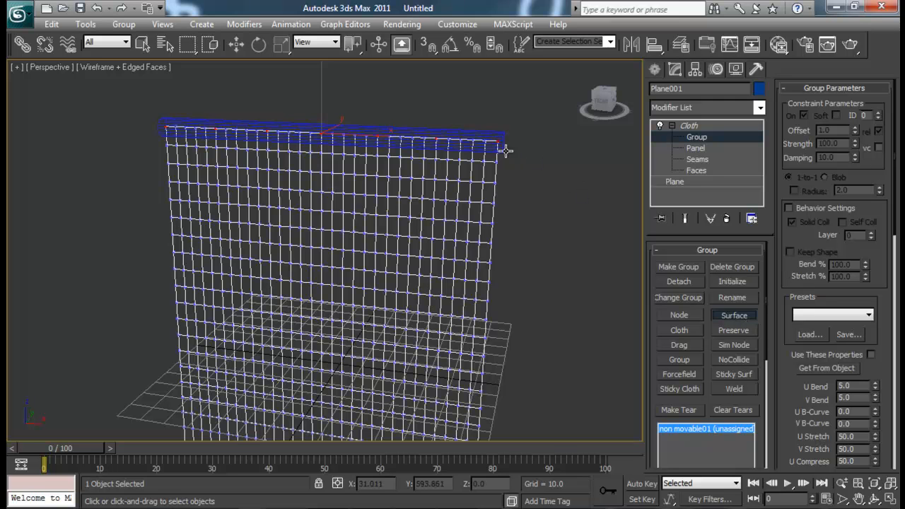
{"action": "left_click", "coordinate": [493, 134]}
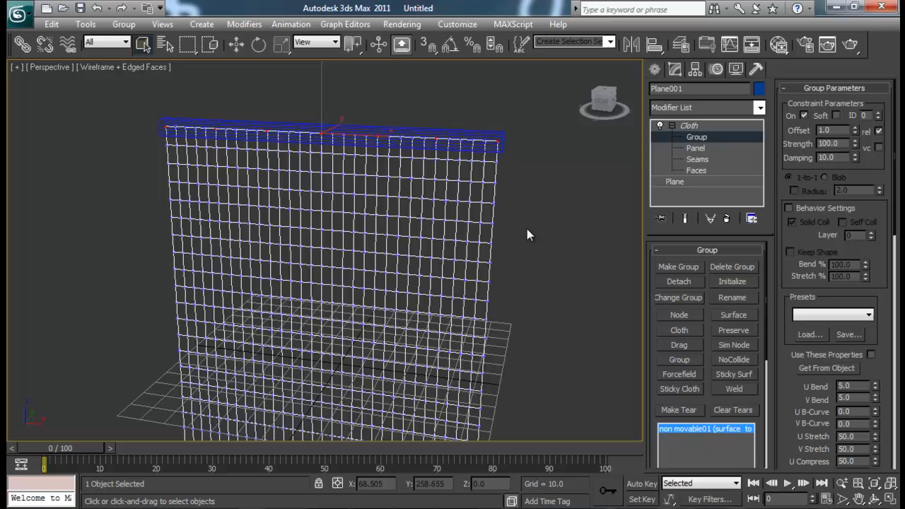
{"action": "middle_click_drag", "start_coordinate": [491, 182], "coordinate": [503, 167], "text": "alt"}
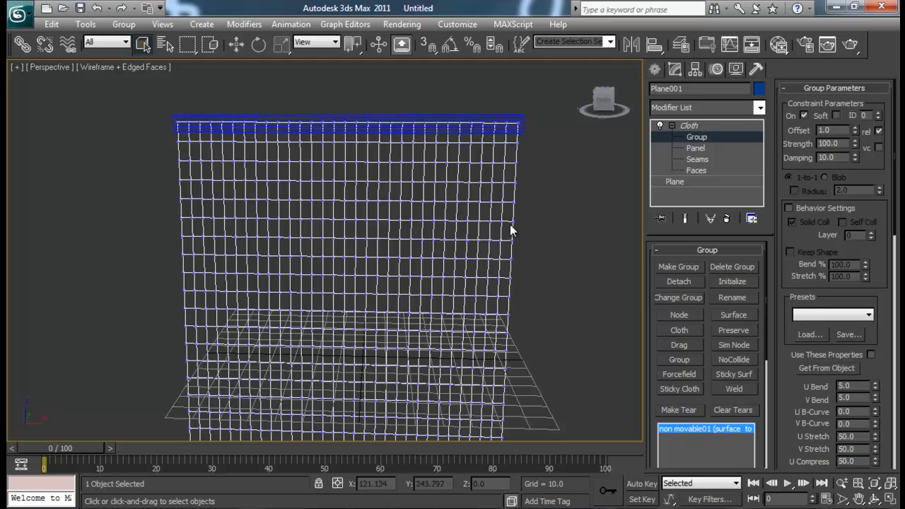
Step: Return to frame 0 and the Cloth modifier's top level, switch to shaded display and run the cloth simulation
{"action": "left_click_drag", "start_coordinate": [73, 450], "coordinate": [43, 447]}
{"action": "left_click", "coordinate": [690, 125]}
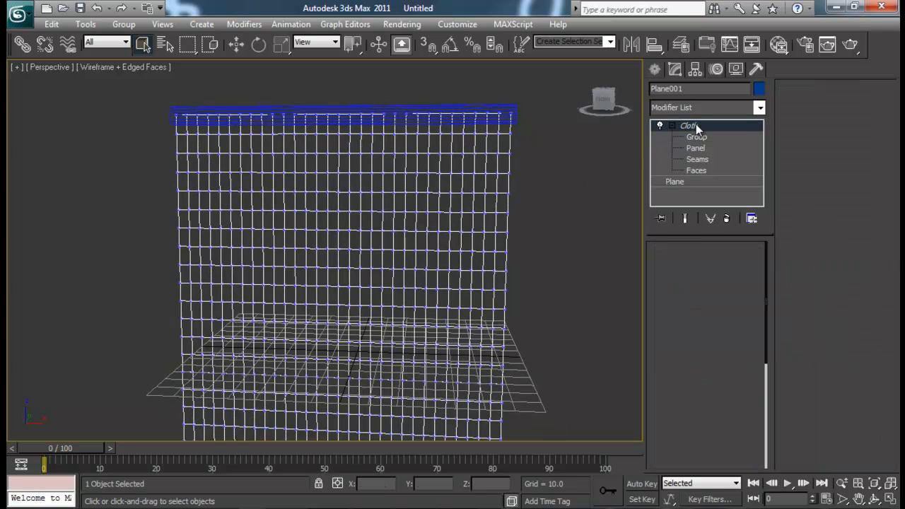
{"action": "left_click", "coordinate": [672, 125]}
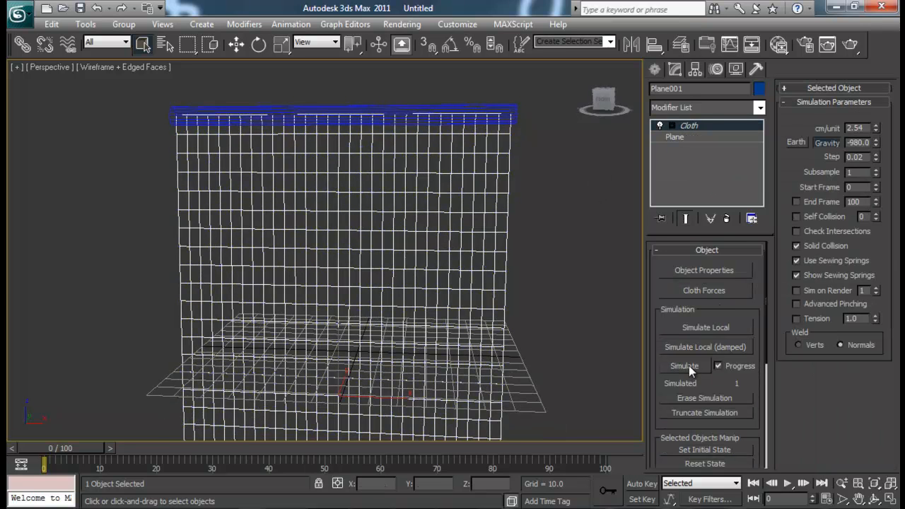
{"action": "middle_click_drag", "start_coordinate": [449, 314], "coordinate": [471, 297]}
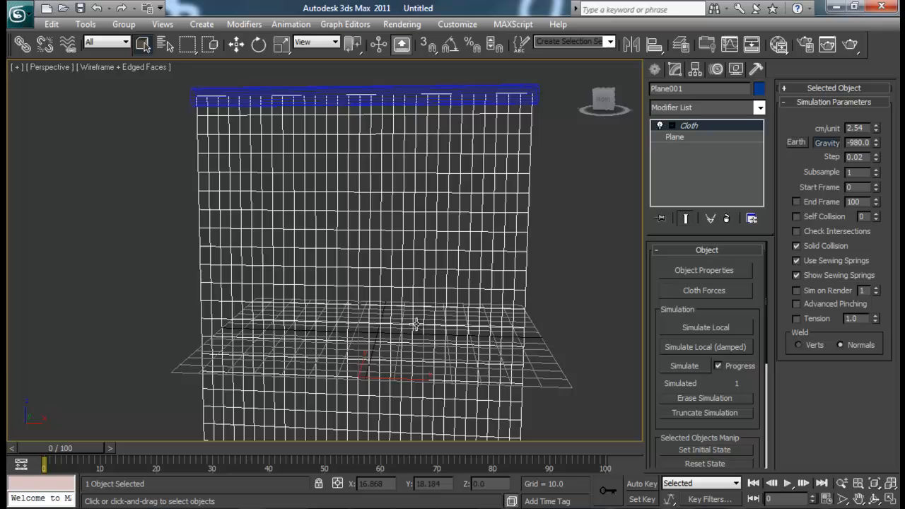
{"action": "key", "text": "F3"}
{"action": "scroll", "coordinate": [417, 311], "scroll_direction": "down", "scroll_amount": 5}
{"action": "mouse_move", "coordinate": [403, 309]}
{"action": "middle_mouse_down", "text": "alt"}
{"action": "mouse_move", "coordinate": [372, 323]}
{"action": "mouse_move", "coordinate": [394, 306]}
{"action": "middle_mouse_up", "text": "alt"}
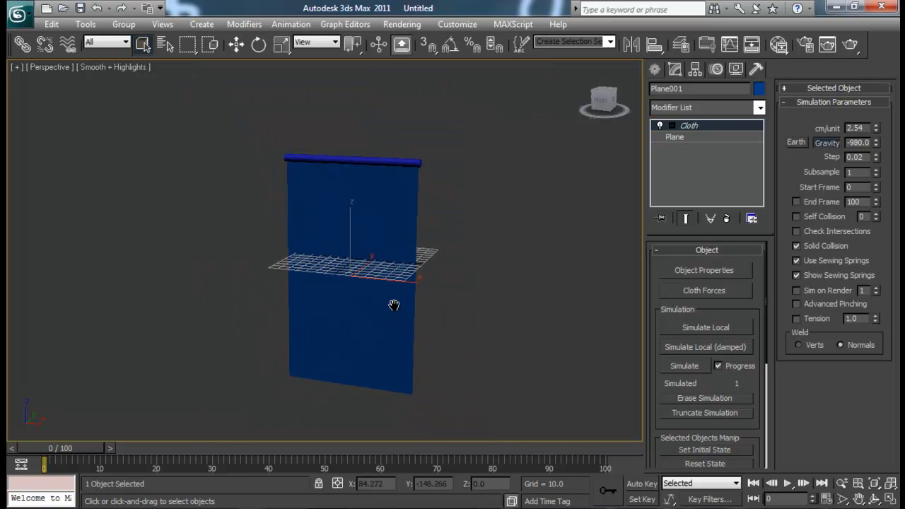
{"action": "left_click", "coordinate": [685, 368]}
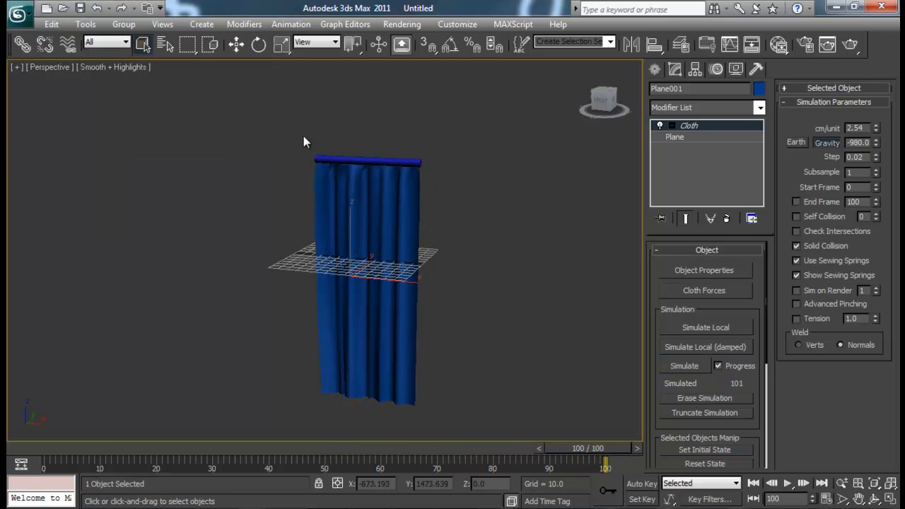
Step: Examine the gathered curtain's folds and its attachment to the cylinder at frame 100, including the Group-level vertices
{"action": "middle_click_drag", "start_coordinate": [412, 203], "coordinate": [456, 207], "text": "alt"}
{"action": "mouse_move", "coordinate": [416, 158]}
{"action": "middle_mouse_down", "text": "alt"}
{"action": "mouse_move", "coordinate": [370, 174]}
{"action": "mouse_move", "coordinate": [410, 161]}
{"action": "middle_mouse_up", "text": "alt"}
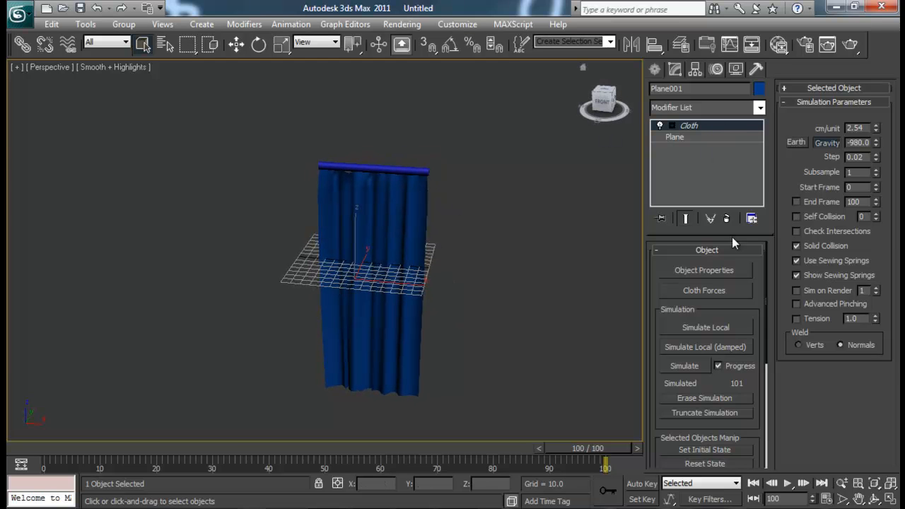
{"action": "left_click", "coordinate": [671, 126]}
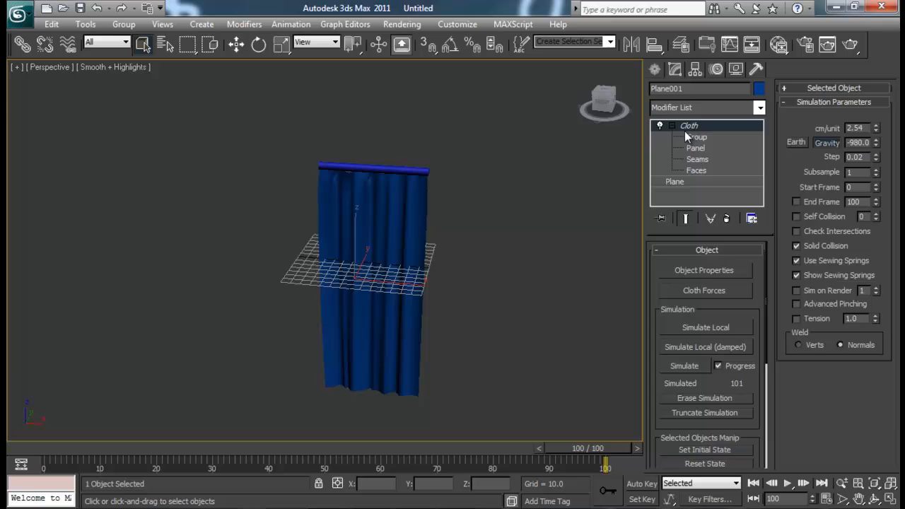
{"action": "left_click", "coordinate": [691, 137]}
{"action": "left_click_drag", "start_coordinate": [510, 172], "coordinate": [277, 188]}
{"action": "left_click", "coordinate": [493, 221]}
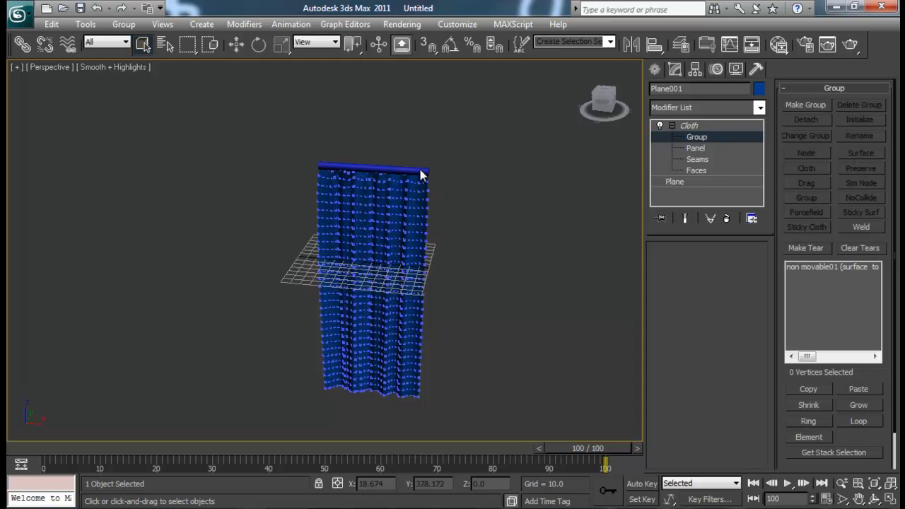
{"action": "middle_click_drag", "start_coordinate": [507, 232], "coordinate": [396, 200], "text": "alt"}
{"action": "left_click", "coordinate": [691, 125]}
{"action": "left_click", "coordinate": [673, 126]}
{"action": "middle_click_drag", "start_coordinate": [380, 146], "coordinate": [451, 203], "text": "alt"}
Step: Unhide all objects and select the second cylinder crossing the lower half of the curtain
{"action": "right_click", "coordinate": [445, 190], "text": "alt"}
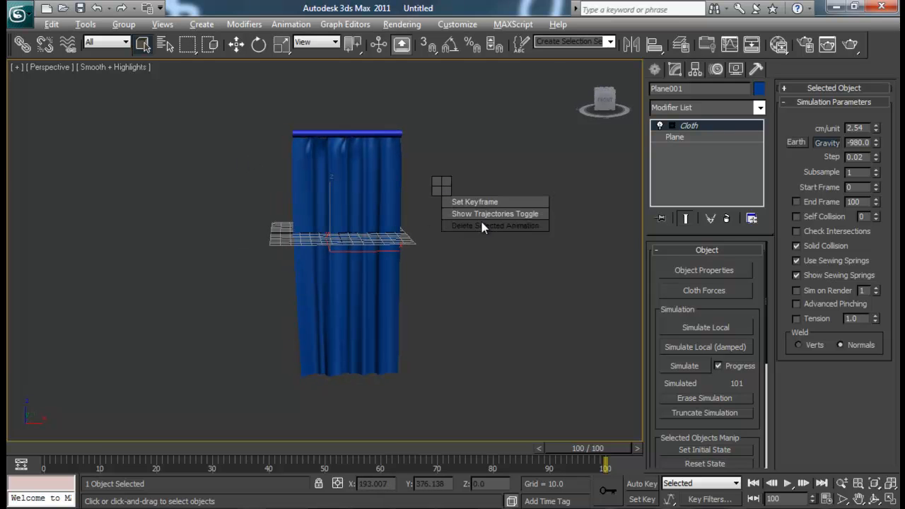
{"action": "right_click", "coordinate": [423, 191]}
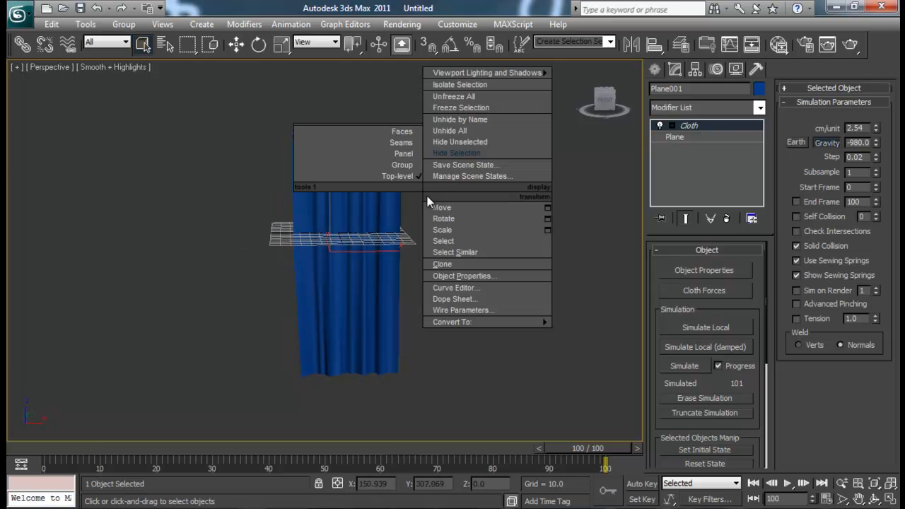
{"action": "left_click", "coordinate": [468, 133]}
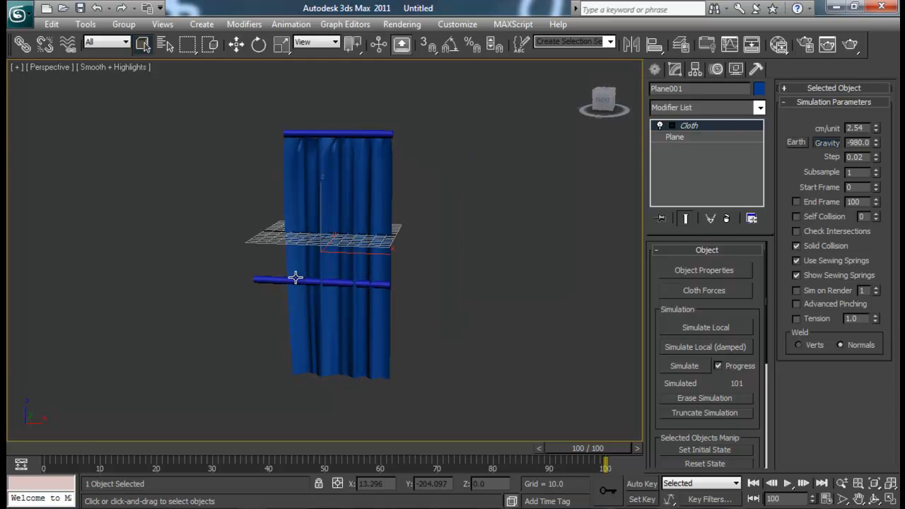
{"action": "left_click", "coordinate": [269, 279]}
Step: Return to frame 0 with the second cylinder selected and turn on Auto Key
{"action": "left_click_drag", "start_coordinate": [581, 449], "coordinate": [57, 448]}
{"action": "middle_click_drag", "start_coordinate": [242, 306], "coordinate": [280, 282], "text": "alt"}
{"action": "scroll", "coordinate": [346, 300], "scroll_direction": "up", "scroll_amount": 3}
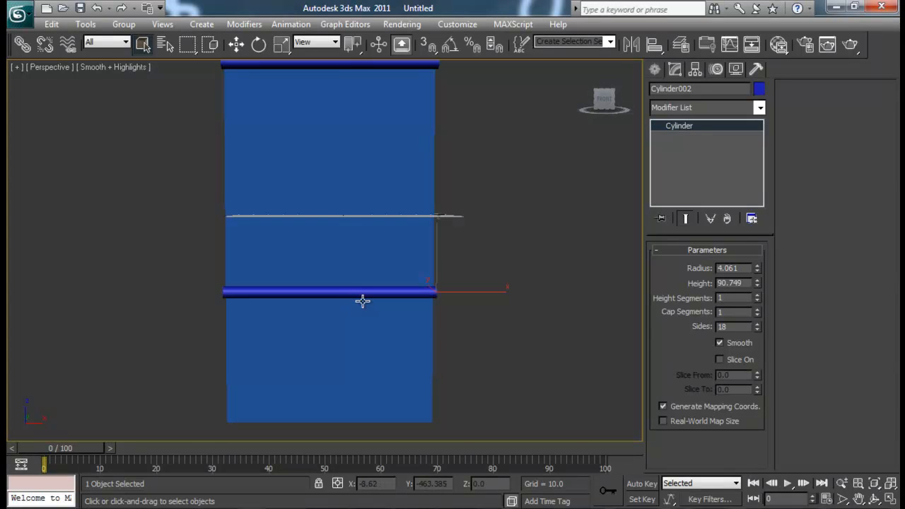
{"action": "key", "text": "n"}
{"action": "middle_click_drag", "start_coordinate": [478, 327], "coordinate": [468, 330], "text": "alt"}
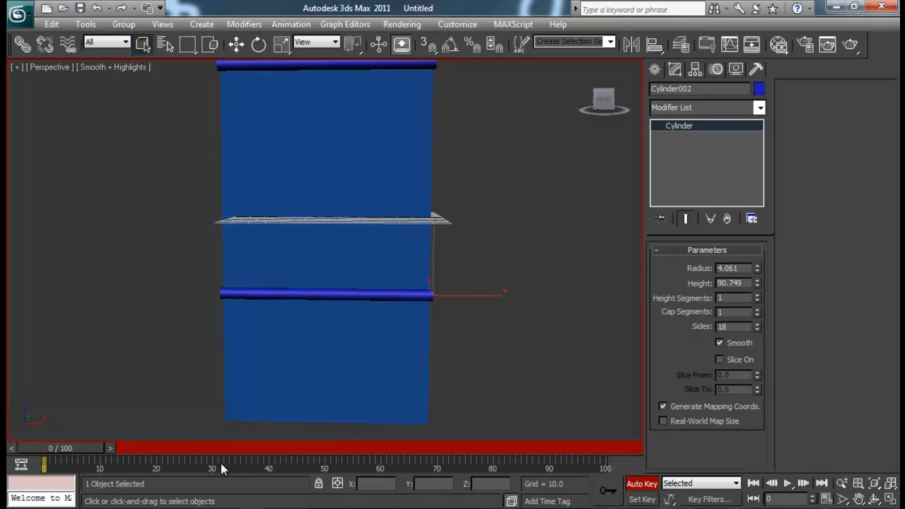
Step: At frame 60, scale the second cylinder down along its length and shift it slightly outward along X
{"action": "left_click_drag", "start_coordinate": [48, 447], "coordinate": [380, 461]}
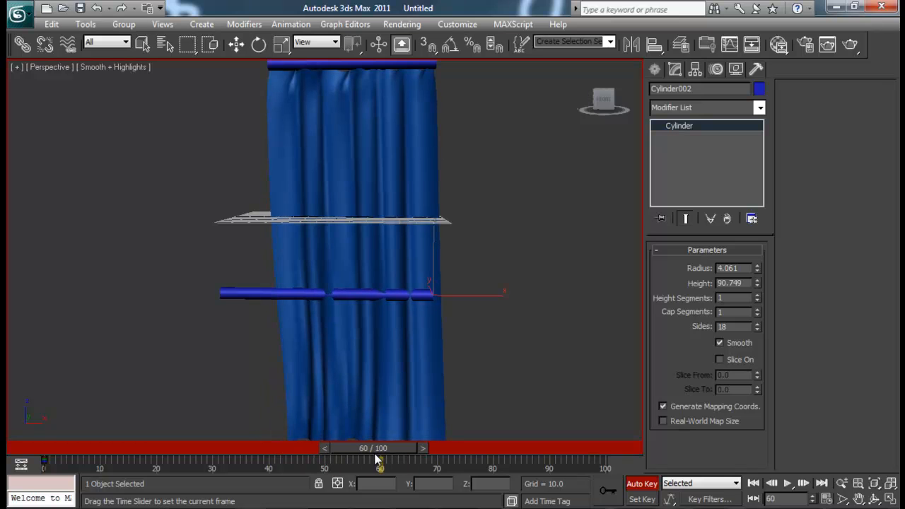
{"action": "key", "text": "r"}
{"action": "left_click_drag", "start_coordinate": [500, 297], "coordinate": [335, 310]}
{"action": "middle_click_drag", "start_coordinate": [336, 309], "coordinate": [435, 294], "text": "alt"}
{"action": "left_click", "coordinate": [446, 340]}
{"action": "left_click", "coordinate": [431, 293]}
{"action": "key", "text": "w"}
{"action": "left_click_drag", "start_coordinate": [469, 295], "coordinate": [492, 295]}
{"action": "key", "text": "r"}
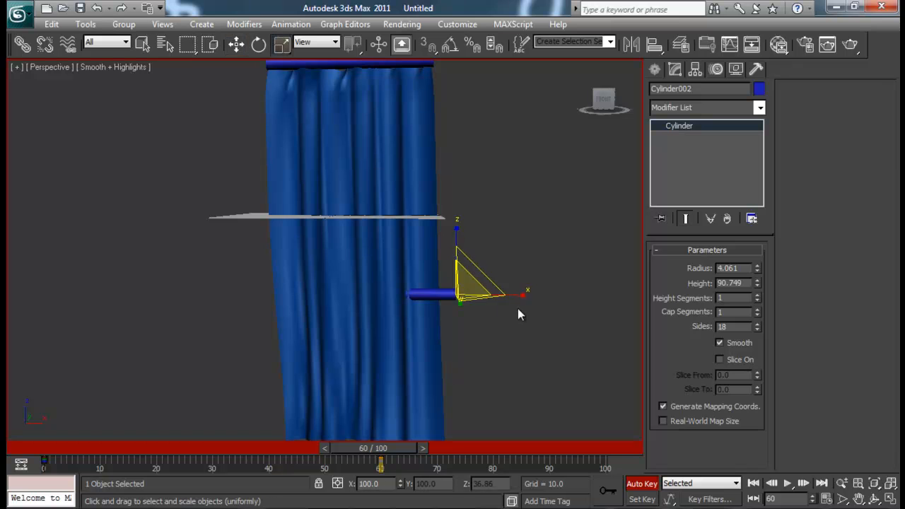
Step: Return to frame 0, delete the second cylinder's animation keys and scale its length to about the curtain's width
{"action": "left_click_drag", "start_coordinate": [407, 445], "coordinate": [25, 448]}
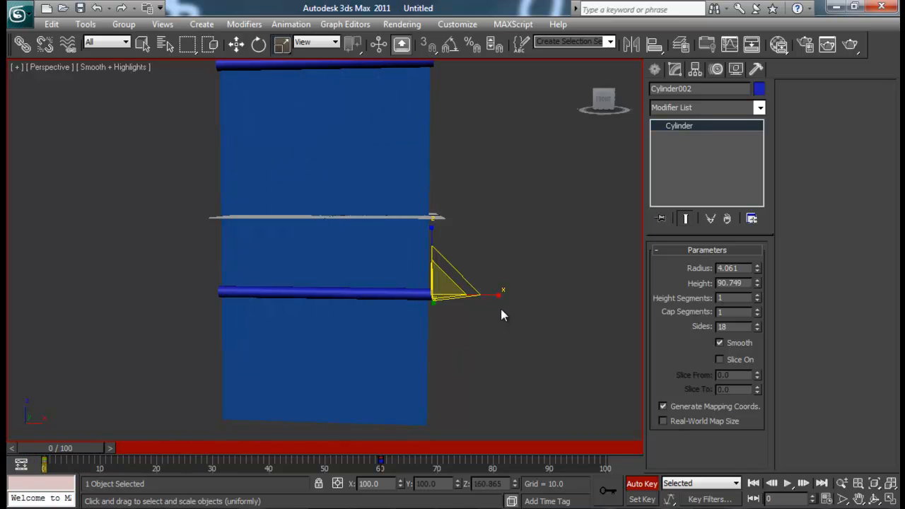
{"action": "left_click_drag", "start_coordinate": [499, 297], "coordinate": [514, 297]}
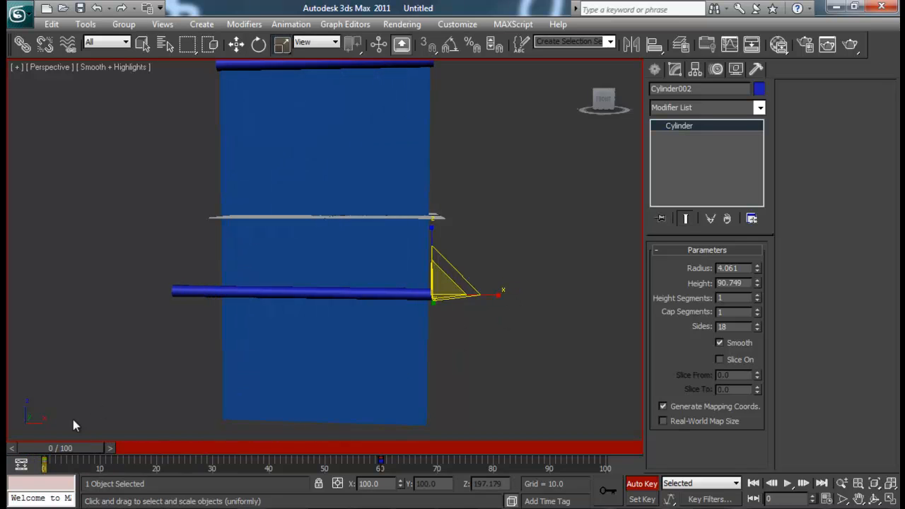
{"action": "left_click_drag", "start_coordinate": [72, 449], "coordinate": [57, 488]}
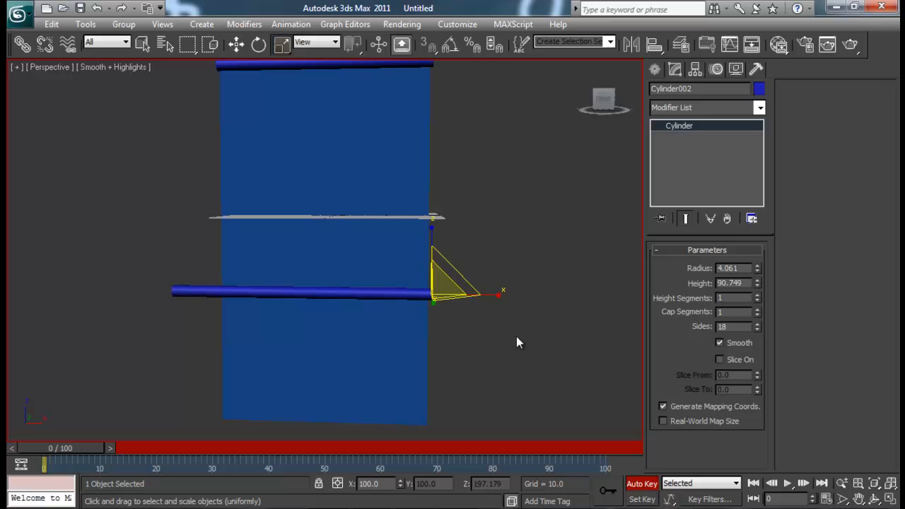
{"action": "left_click_drag", "start_coordinate": [499, 297], "coordinate": [483, 294]}
Step: With Auto Key off, go to frame 40 and convert the gathered curtain plane to an Editable Poly
{"action": "left_click", "coordinate": [550, 224]}
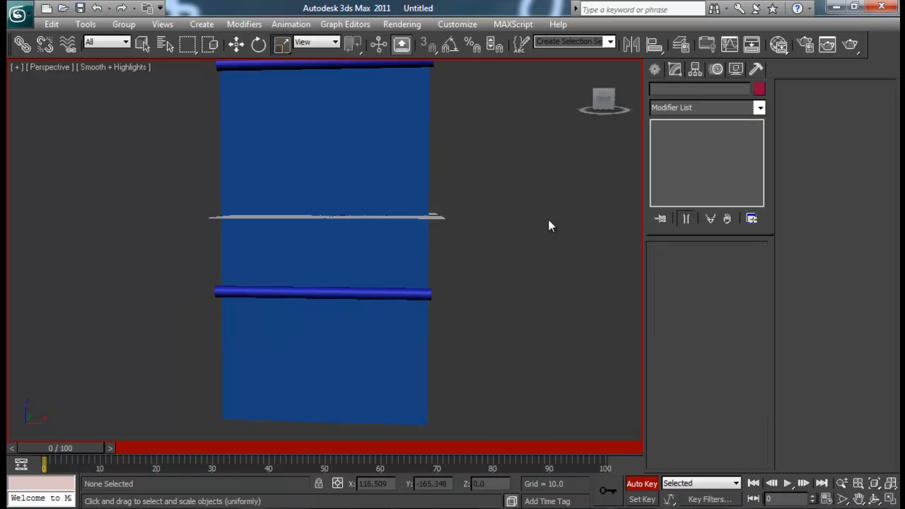
{"action": "scroll", "coordinate": [495, 227], "scroll_direction": "down", "scroll_amount": 3}
{"action": "left_click", "coordinate": [360, 144]}
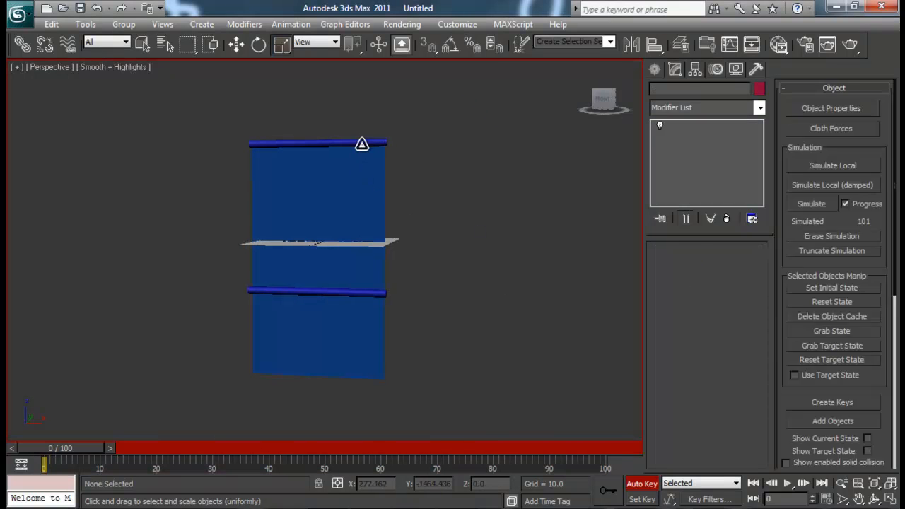
{"action": "left_click", "coordinate": [640, 486]}
{"action": "left_click_drag", "start_coordinate": [39, 448], "coordinate": [268, 460]}
{"action": "key", "text": "r"}
{"action": "left_click", "coordinate": [336, 188]}
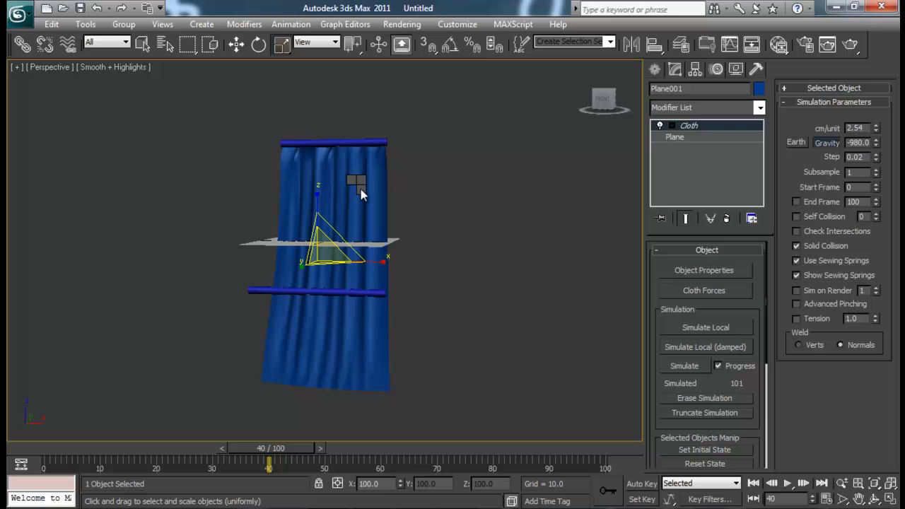
{"action": "right_click", "coordinate": [361, 189]}
{"action": "mouse_move", "coordinate": [446, 316]}
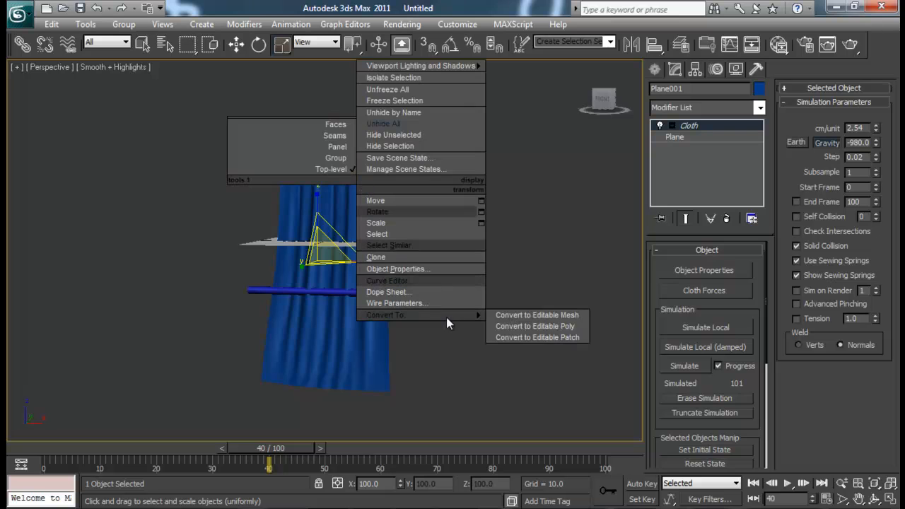
{"action": "left_click", "coordinate": [535, 326]}
Step: Return to frame 0 and delete the cylinder along the curtain's top edge
{"action": "left_click_drag", "start_coordinate": [272, 447], "coordinate": [7, 463]}
{"action": "key", "text": "r"}
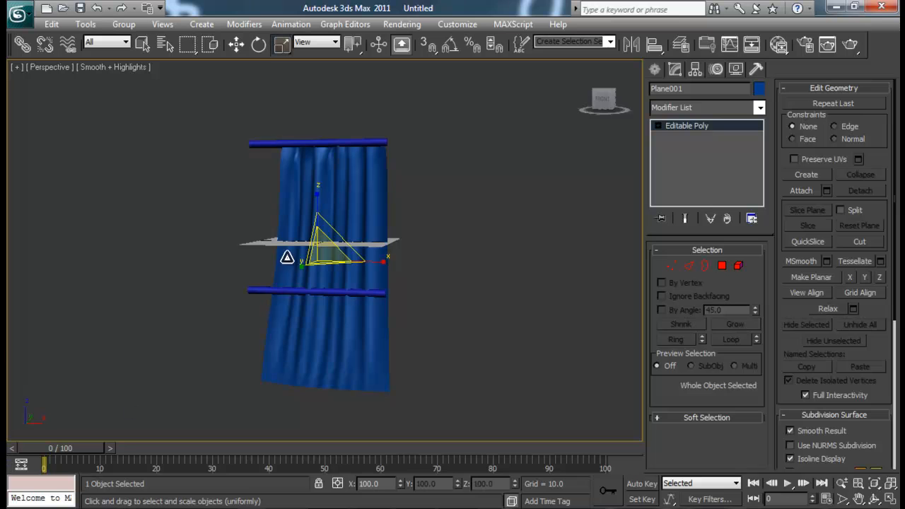
{"action": "left_click", "coordinate": [359, 143]}
{"action": "key", "text": "Delete"}
{"action": "middle_click_drag", "start_coordinate": [362, 142], "coordinate": [332, 190], "text": "alt"}
Step: Scale the remaining cylinder along X to about the curtain's width, and use Auto Key to shrink its length at frame 40
{"action": "left_click", "coordinate": [303, 259]}
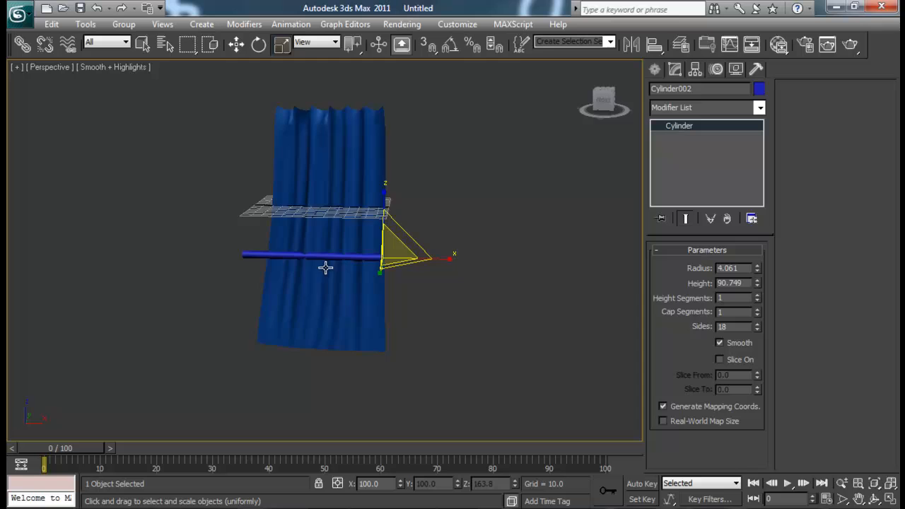
{"action": "middle_click_drag", "start_coordinate": [323, 264], "coordinate": [374, 280], "text": "alt"}
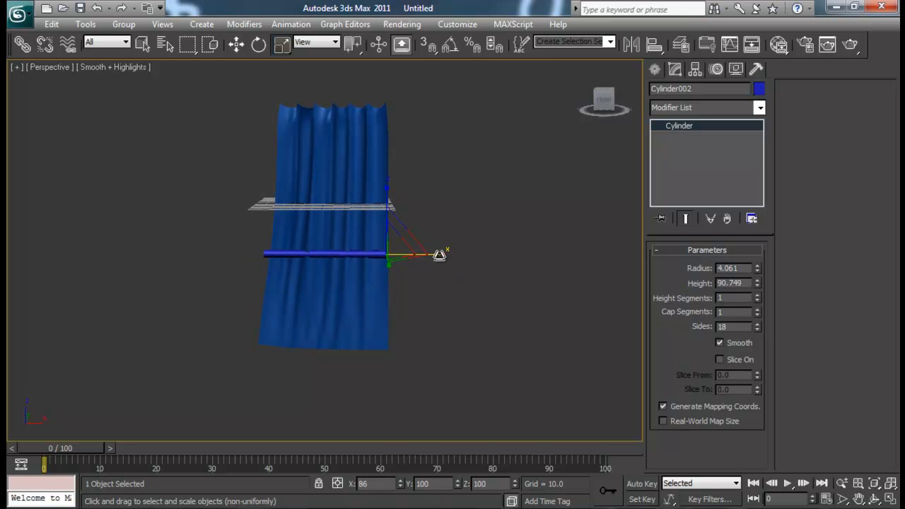
{"action": "left_click", "coordinate": [642, 484]}
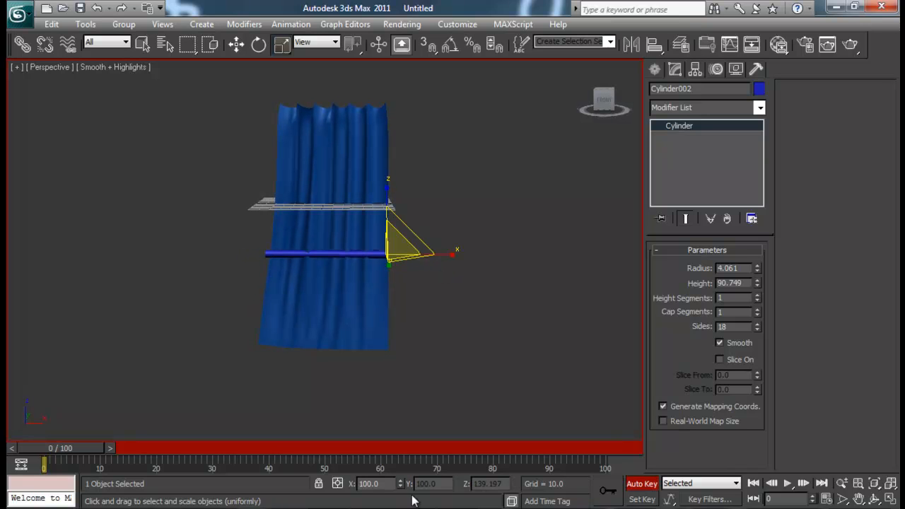
{"action": "left_click_drag", "start_coordinate": [83, 453], "coordinate": [292, 446]}
{"action": "left_click_drag", "start_coordinate": [445, 249], "coordinate": [374, 255]}
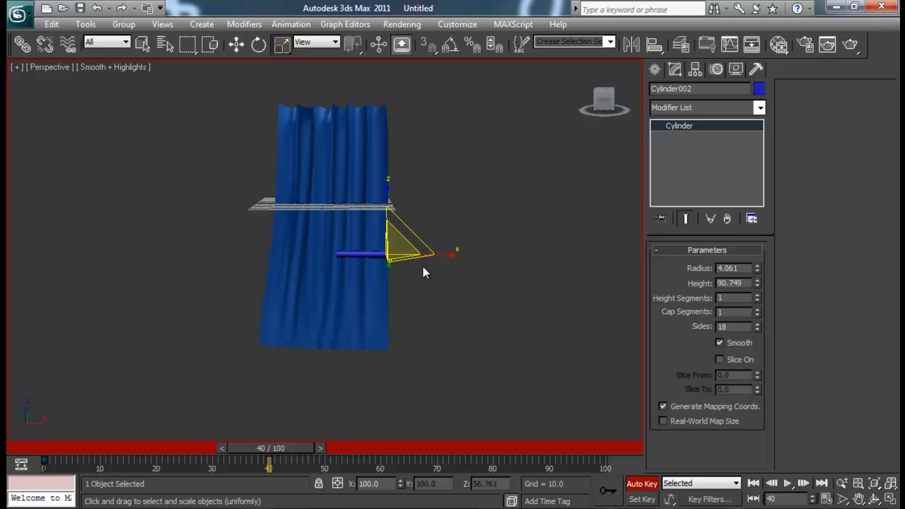
Step: At frame 0, move the cylinder slightly outward along X to line it up with the curtain
{"action": "key", "text": "w"}
{"action": "left_click_drag", "start_coordinate": [279, 446], "coordinate": [33, 456]}
{"action": "key", "text": "w"}
{"action": "left_click_drag", "start_coordinate": [440, 251], "coordinate": [443, 251]}
{"action": "left_click_drag", "start_coordinate": [76, 450], "coordinate": [11, 456]}
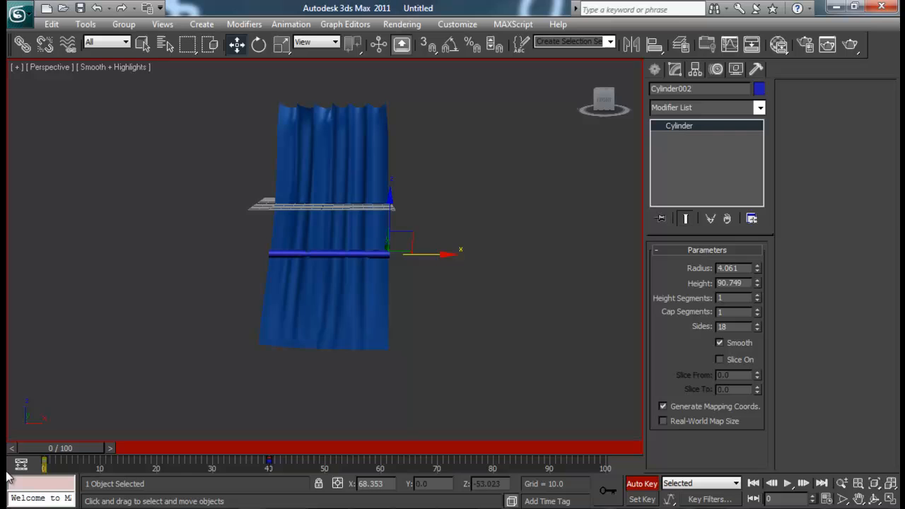
Step: At frame 40, scale the cylinder slightly shorter along X and turn off Auto Key
{"action": "left_click_drag", "start_coordinate": [75, 457], "coordinate": [283, 447]}
{"action": "key", "text": "r"}
{"action": "left_click_drag", "start_coordinate": [453, 255], "coordinate": [448, 253]}
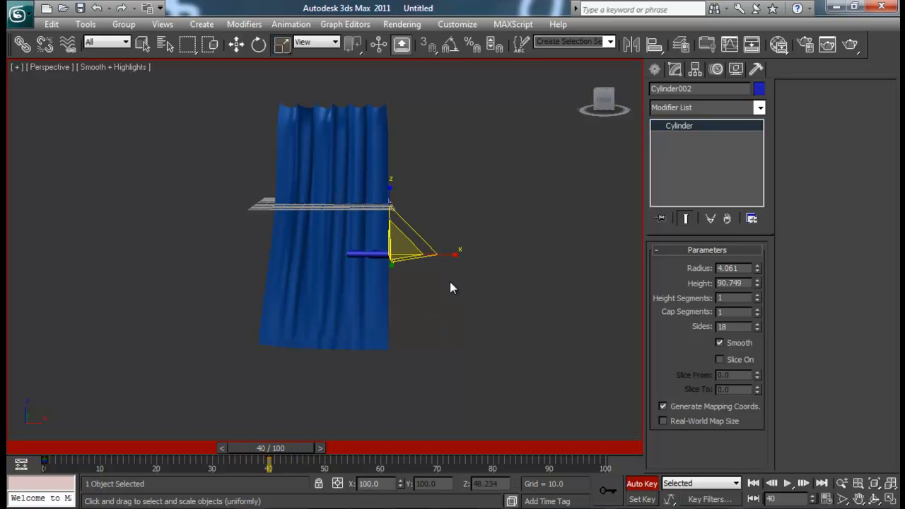
{"action": "left_click", "coordinate": [642, 485]}
{"action": "left_click", "coordinate": [466, 319]}
{"action": "middle_click_drag", "start_coordinate": [438, 311], "coordinate": [451, 294]}
Step: At frame 0, select the curtain and add a Cloth modifier to it
{"action": "left_click_drag", "start_coordinate": [294, 451], "coordinate": [45, 449]}
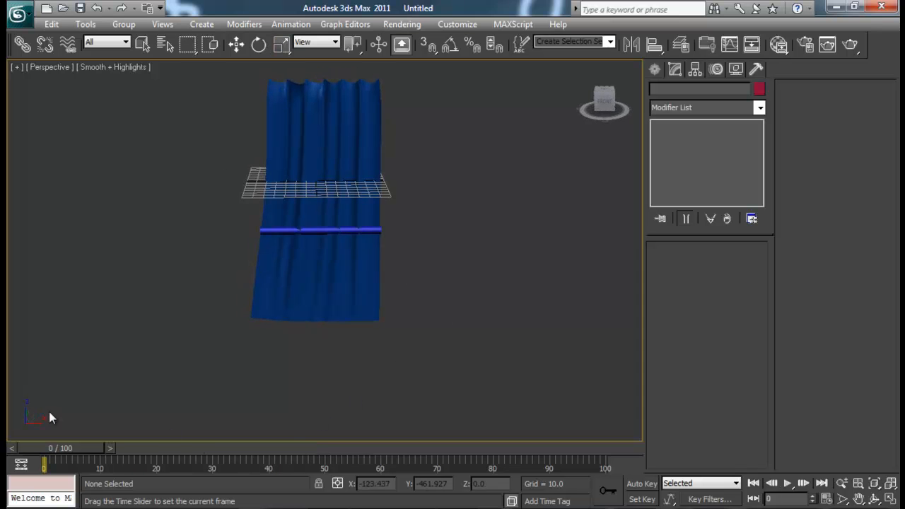
{"action": "left_click", "coordinate": [349, 225]}
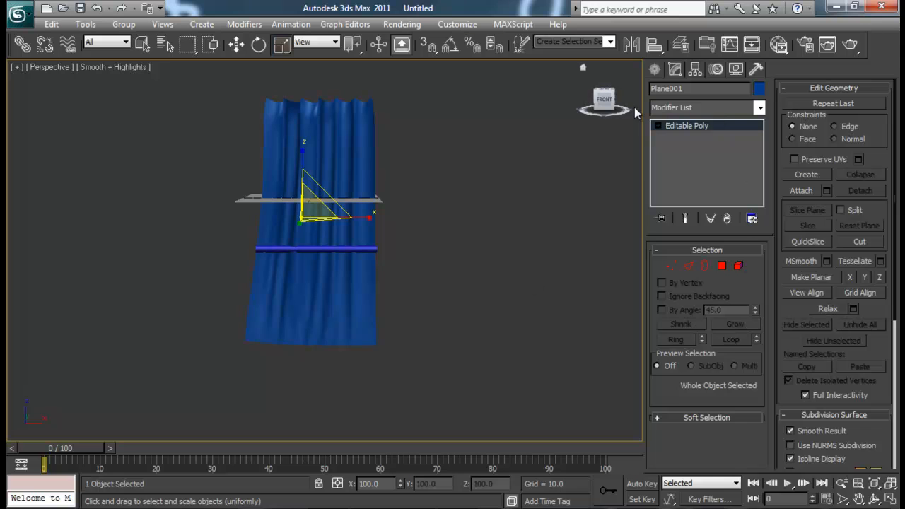
{"action": "left_click", "coordinate": [675, 107]}
{"action": "left_click", "coordinate": [318, 134]}
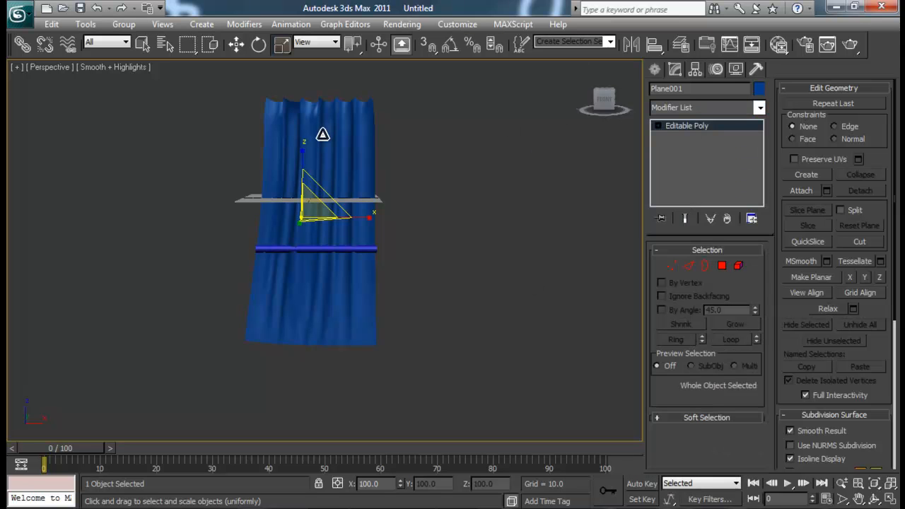
{"action": "left_click", "coordinate": [710, 107]}
{"action": "type", "text": "cl"}
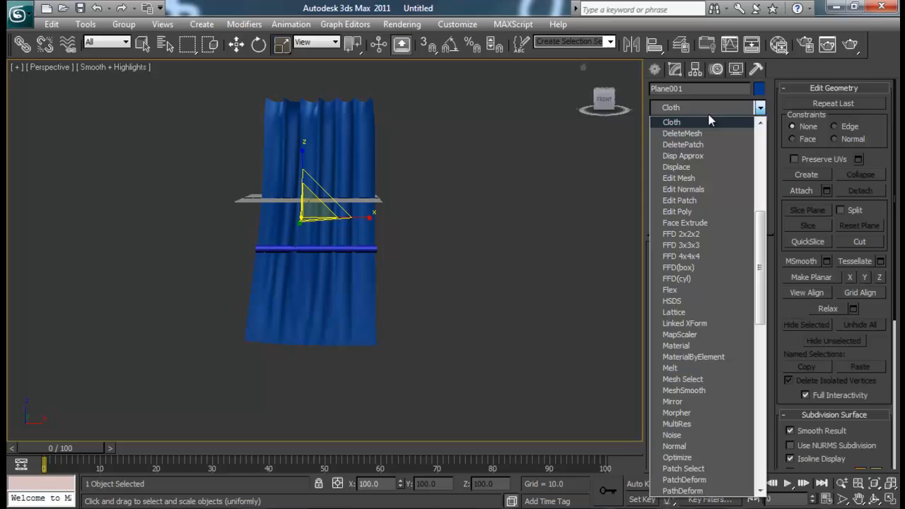
{"action": "left_click", "coordinate": [711, 121]}
Step: In the cloth object properties, set Plane001 as Cloth with the Cotton preset
{"action": "left_click", "coordinate": [693, 270]}
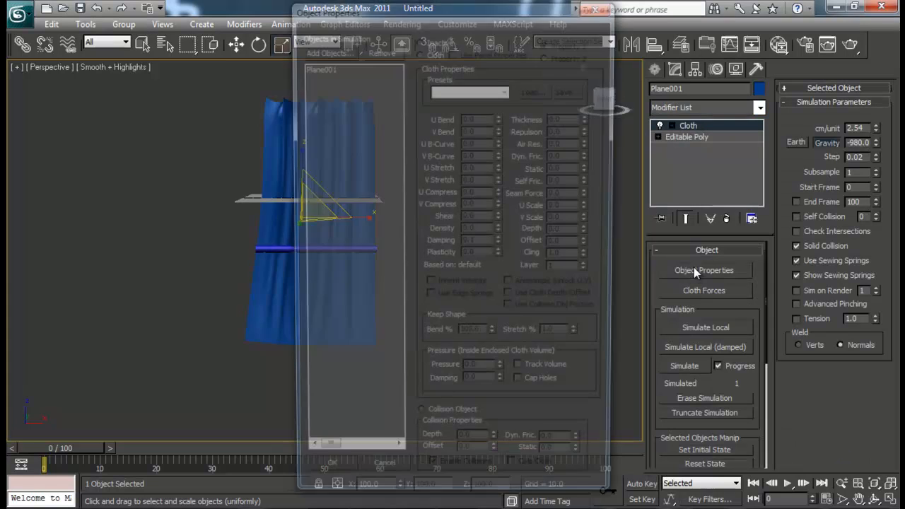
{"action": "left_click_drag", "start_coordinate": [483, 8], "coordinate": [669, 25]}
{"action": "left_click", "coordinate": [515, 83]}
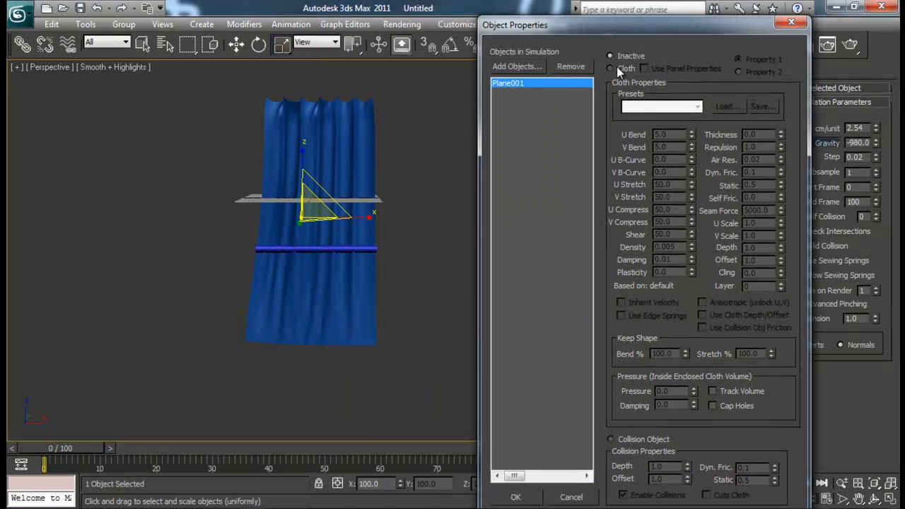
{"action": "left_click", "coordinate": [617, 67]}
{"action": "left_click", "coordinate": [657, 106]}
{"action": "left_click", "coordinate": [639, 137]}
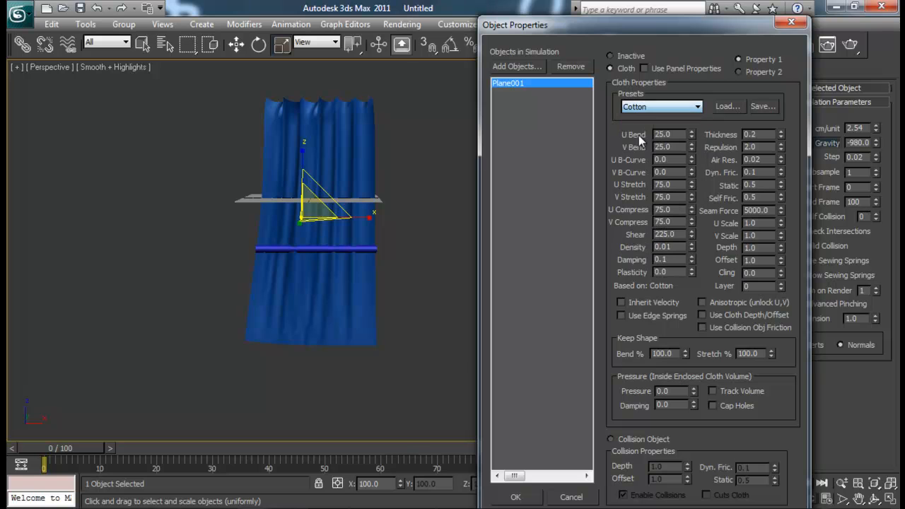
Step: Add Cylinder002 to the cloth simulation as a Collision Object and accept the properties
{"action": "left_click", "coordinate": [520, 65]}
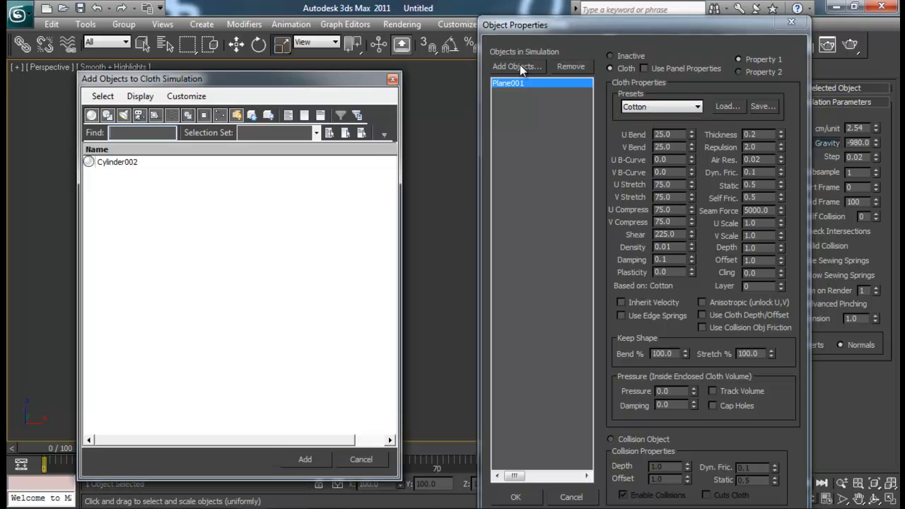
{"action": "left_click", "coordinate": [120, 162]}
{"action": "left_click", "coordinate": [311, 461]}
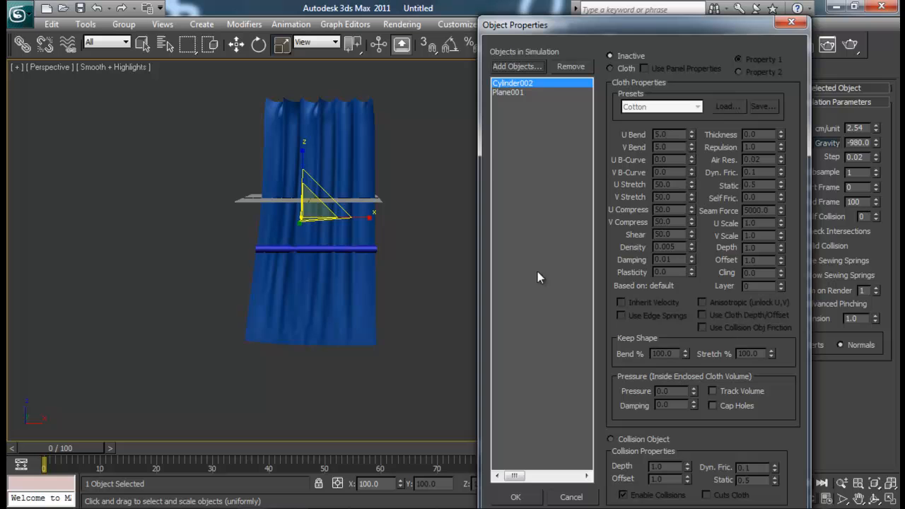
{"action": "left_click", "coordinate": [611, 440]}
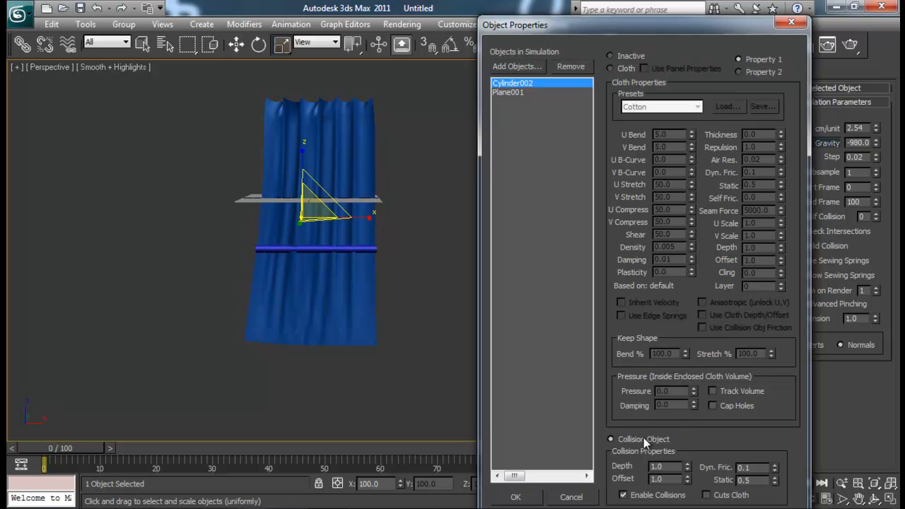
{"action": "left_click", "coordinate": [517, 498]}
Step: Enter the Cloth modifier's Group level and display the curtain in wireframe
{"action": "middle_click_drag", "start_coordinate": [343, 269], "coordinate": [341, 298]}
{"action": "left_click", "coordinate": [672, 126]}
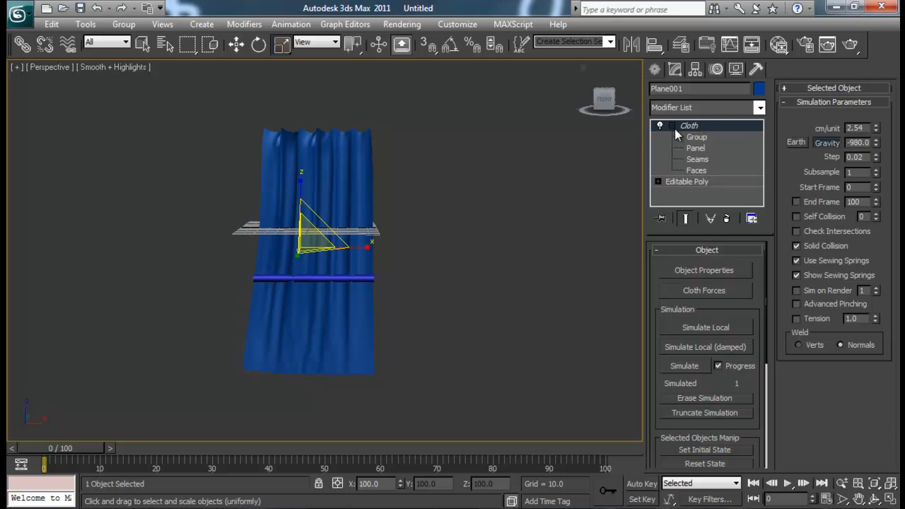
{"action": "left_click", "coordinate": [696, 137]}
{"action": "middle_click_drag", "start_coordinate": [444, 247], "coordinate": [463, 220]}
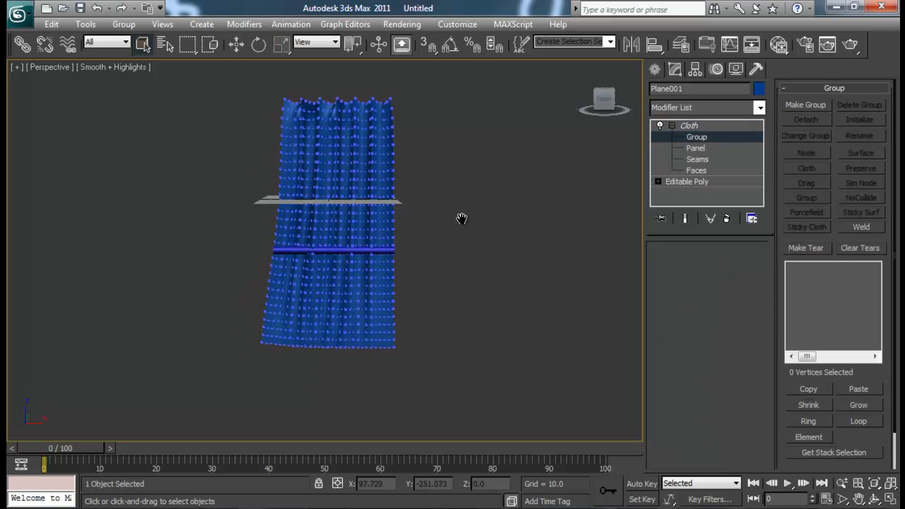
{"action": "key", "text": "F3"}
{"action": "middle_click_drag", "start_coordinate": [380, 273], "coordinate": [393, 266]}
{"action": "middle_click_drag", "start_coordinate": [380, 197], "coordinate": [374, 222]}
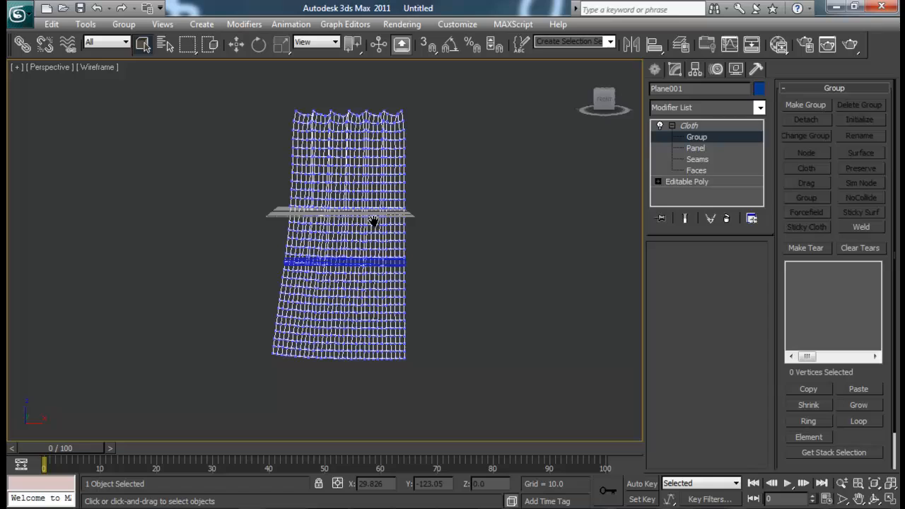
Step: In the Front view, select the row of curtain vertices lying along the cylinder
{"action": "scroll", "coordinate": [398, 310], "scroll_direction": "up", "scroll_amount": 6}
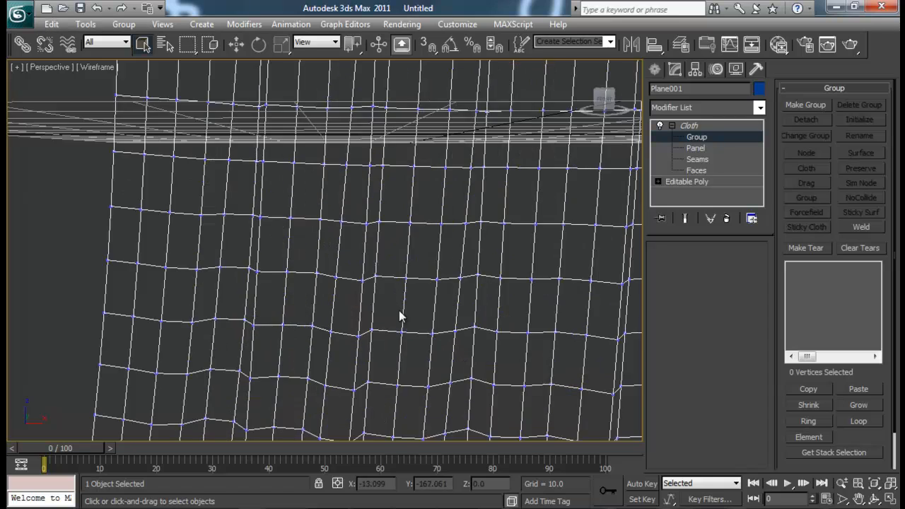
{"action": "key", "text": "alt+w"}
{"action": "left_click", "coordinate": [471, 184]}
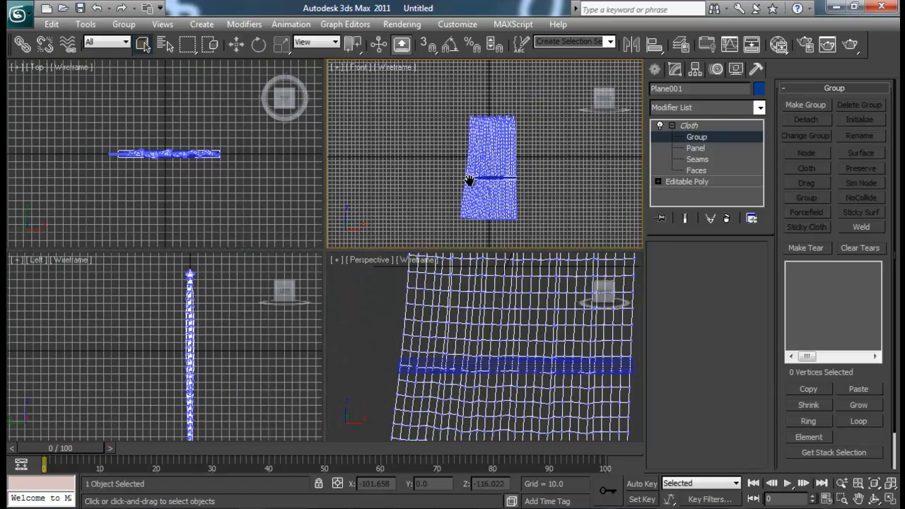
{"action": "key", "text": "alt+w"}
{"action": "scroll", "coordinate": [379, 267], "scroll_direction": "up", "scroll_amount": 7}
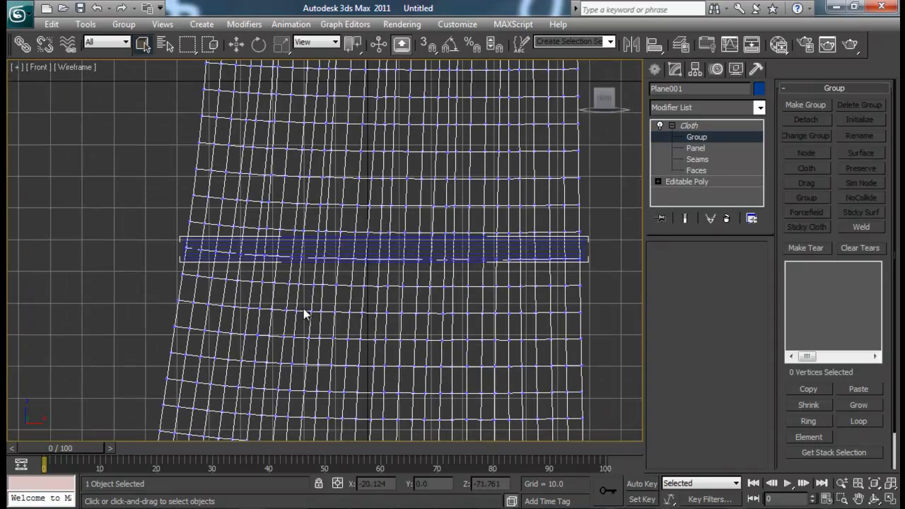
{"action": "middle_click_drag", "start_coordinate": [303, 307], "coordinate": [289, 308]}
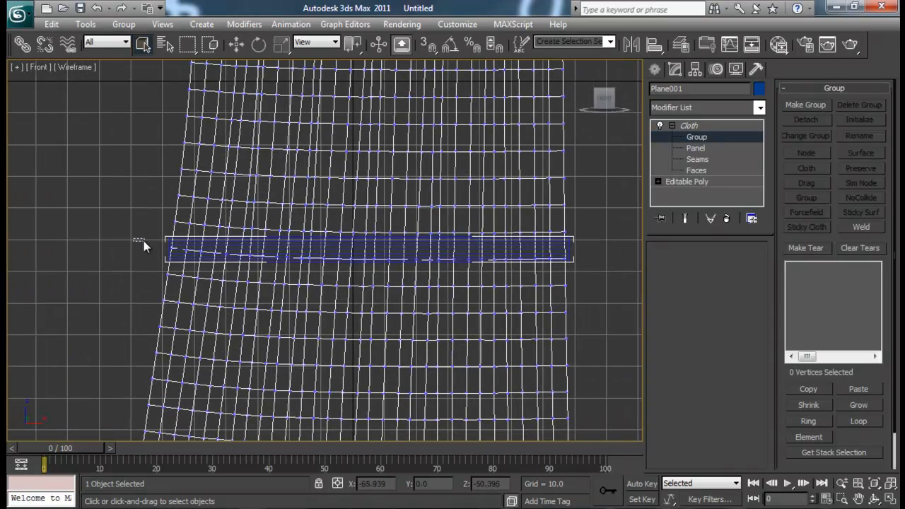
{"action": "left_click_drag", "start_coordinate": [246, 265], "coordinate": [319, 266]}
{"action": "left_click_drag", "start_coordinate": [599, 251], "coordinate": [303, 272]}
{"action": "middle_click_drag", "start_coordinate": [498, 276], "coordinate": [421, 256]}
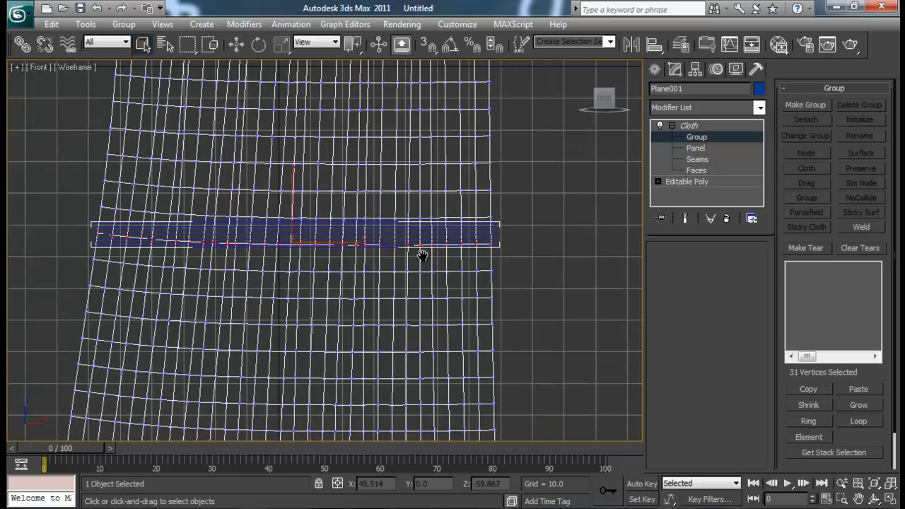
Step: Group the selected vertices as "Non movabale", constrain the group to the cylinder with Surface, and leave sub-object editing
{"action": "left_click", "coordinate": [795, 107]}
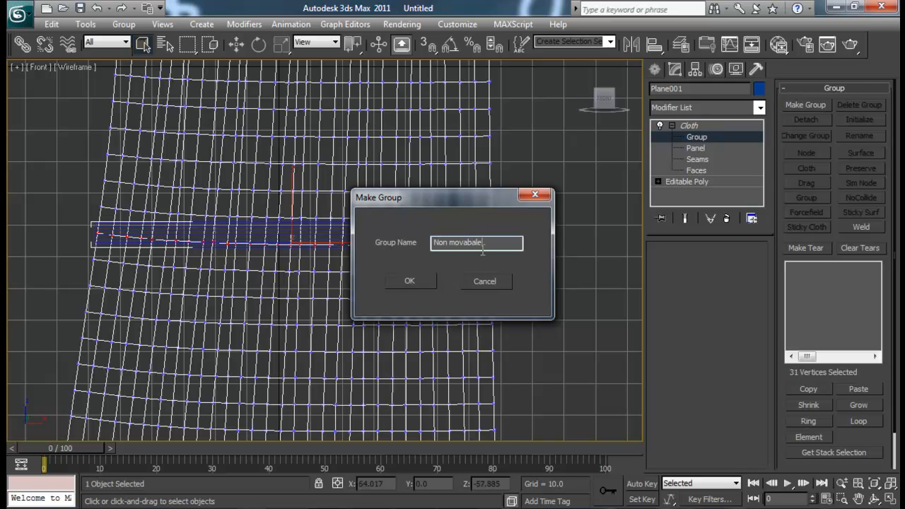
{"action": "key", "text": "Return"}
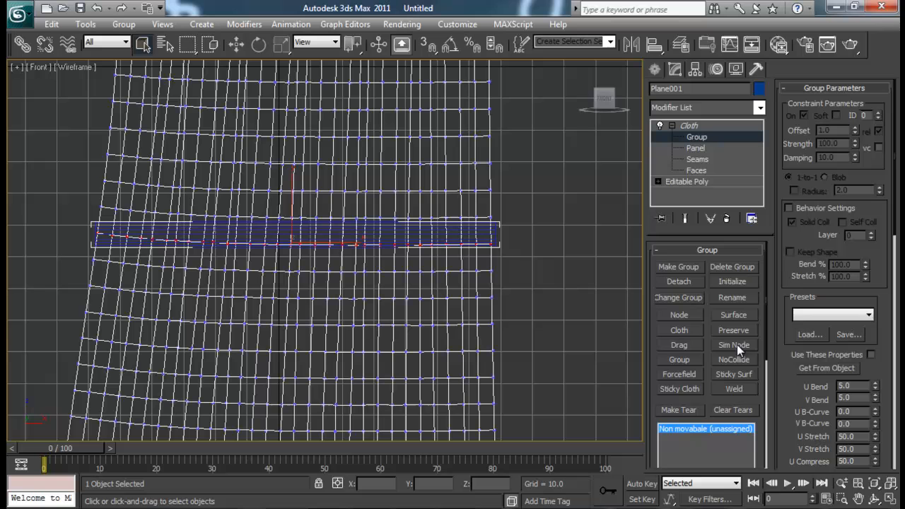
{"action": "left_click", "coordinate": [739, 314]}
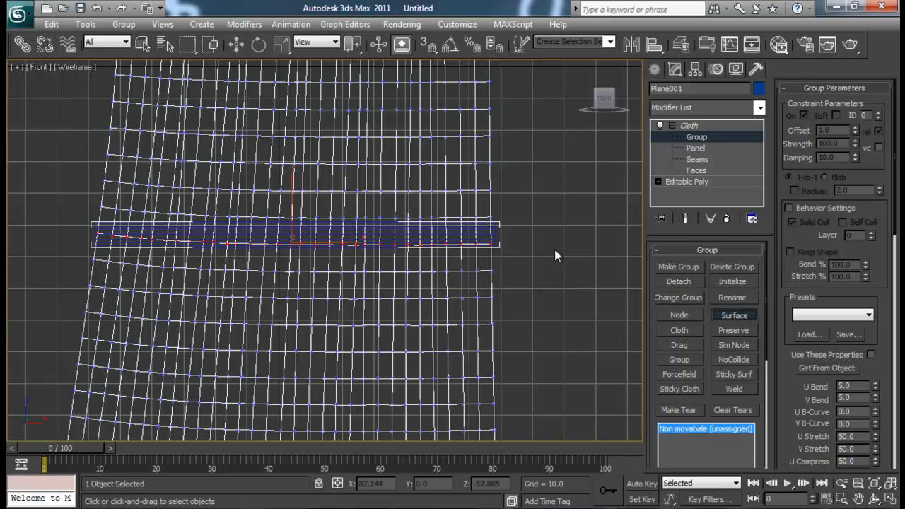
{"action": "left_click", "coordinate": [494, 230]}
{"action": "key", "text": "4"}
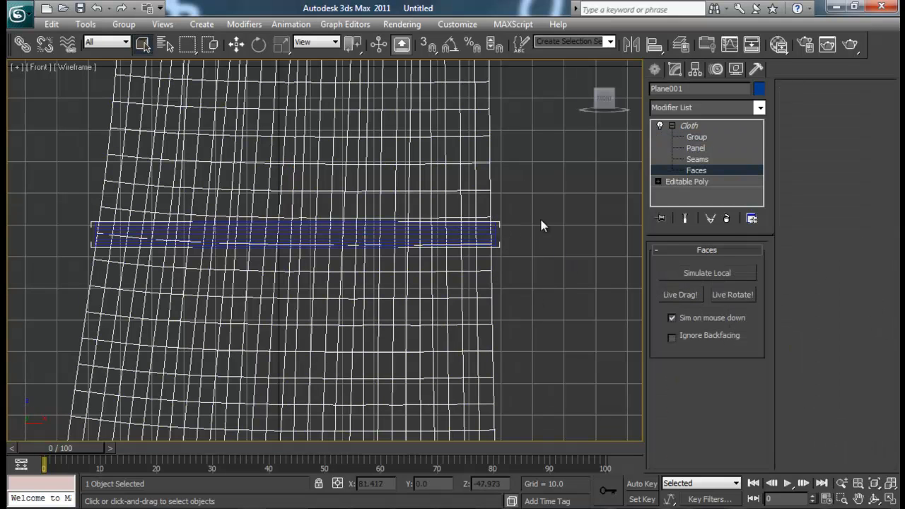
{"action": "middle_click_drag", "start_coordinate": [541, 225], "coordinate": [528, 222]}
{"action": "left_click", "coordinate": [700, 126]}
{"action": "left_click", "coordinate": [673, 126]}
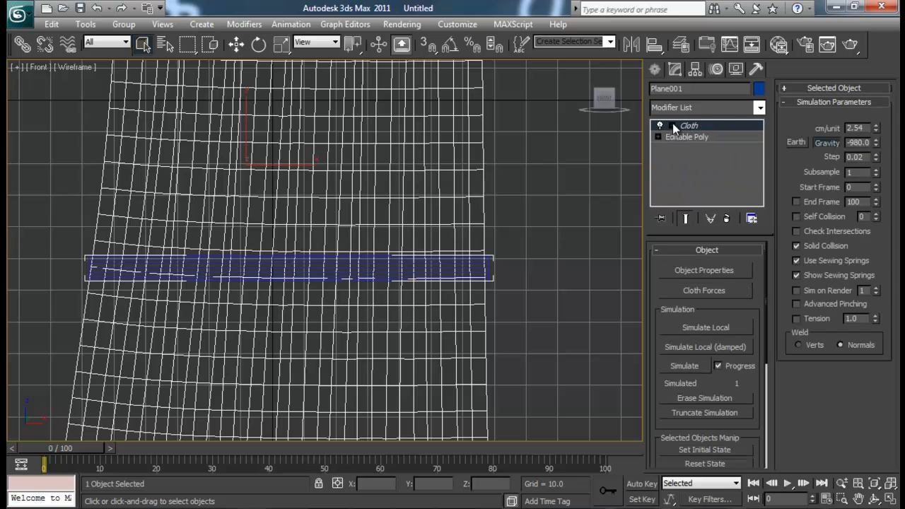
Step: Return to the Perspective view with smooth shading and select the curtain
{"action": "left_click", "coordinate": [535, 289]}
{"action": "middle_click_drag", "start_coordinate": [461, 327], "coordinate": [463, 274]}
{"action": "middle_click_drag", "start_coordinate": [425, 165], "coordinate": [426, 220]}
{"action": "key", "text": "alt+w"}
{"action": "middle_click_drag", "start_coordinate": [488, 378], "coordinate": [485, 342]}
{"action": "key", "text": "alt+w"}
{"action": "middle_click_drag", "start_coordinate": [458, 267], "coordinate": [451, 335]}
{"action": "middle_click_drag", "start_coordinate": [394, 292], "coordinate": [404, 263], "text": "alt"}
{"action": "key", "text": "F3"}
{"action": "left_click", "coordinate": [369, 184]}
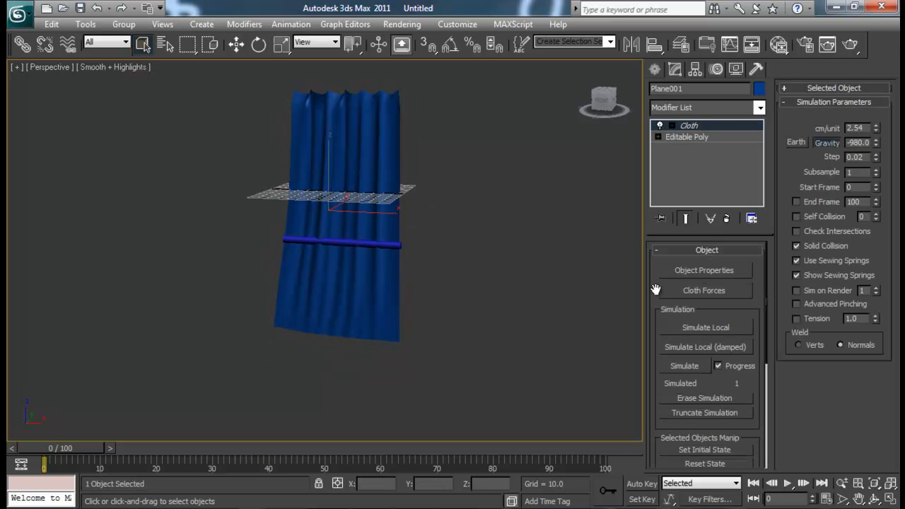
Step: Try simulating the curtain cloth, cancel the run, return to frame 0 and erase the simulation
{"action": "left_click", "coordinate": [688, 367]}
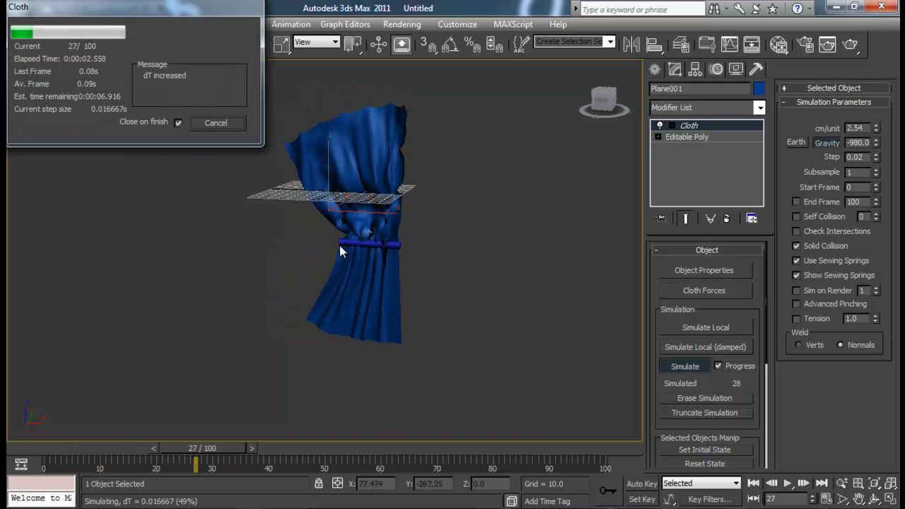
{"action": "left_click", "coordinate": [345, 340]}
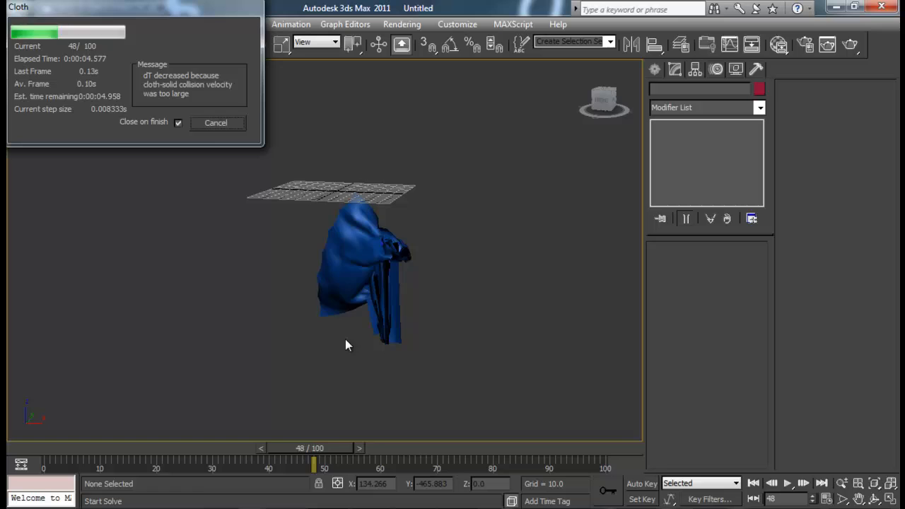
{"action": "left_click", "coordinate": [215, 124]}
{"action": "left_click_drag", "start_coordinate": [349, 448], "coordinate": [27, 444]}
{"action": "left_click", "coordinate": [386, 181]}
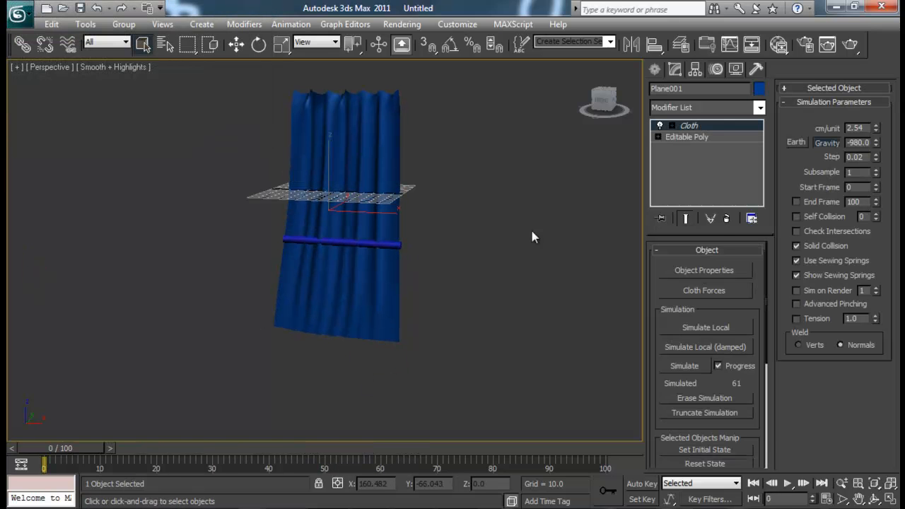
{"action": "left_click", "coordinate": [698, 398]}
Step: At the Cloth modifier's Group level, select the curtain's topmost row of vertices in the Front view
{"action": "mouse_move", "coordinate": [442, 207]}
{"action": "middle_mouse_down", "text": "alt"}
{"action": "mouse_move", "coordinate": [465, 212]}
{"action": "mouse_move", "coordinate": [605, 162]}
{"action": "mouse_move", "coordinate": [439, 229]}
{"action": "middle_mouse_up", "text": "alt"}
{"action": "left_click", "coordinate": [671, 126]}
{"action": "left_click", "coordinate": [697, 136]}
{"action": "key", "text": "alt+w"}
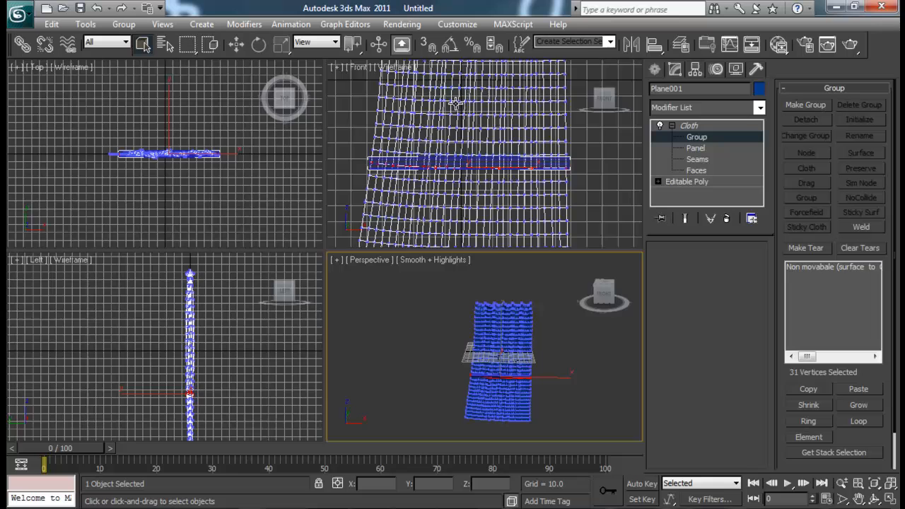
{"action": "middle_click_drag", "start_coordinate": [456, 104], "coordinate": [457, 229]}
{"action": "key", "text": "alt+w"}
{"action": "middle_click_drag", "start_coordinate": [505, 92], "coordinate": [519, 245]}
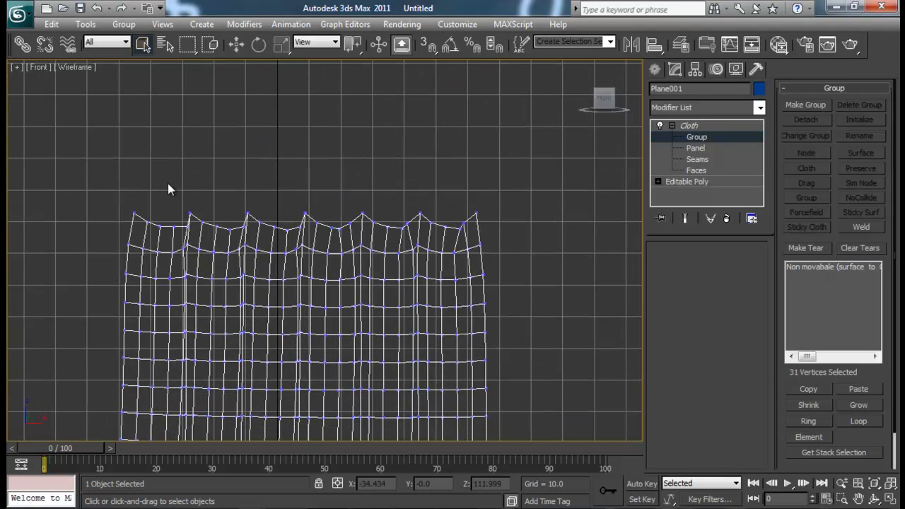
{"action": "left_click_drag", "start_coordinate": [111, 195], "coordinate": [205, 233]}
{"action": "left_click_drag", "start_coordinate": [192, 174], "coordinate": [506, 248]}
Step: Group the selected vertices as "top part", set the group's constraint to Preserve, and leave sub-object editing
{"action": "left_click", "coordinate": [807, 105]}
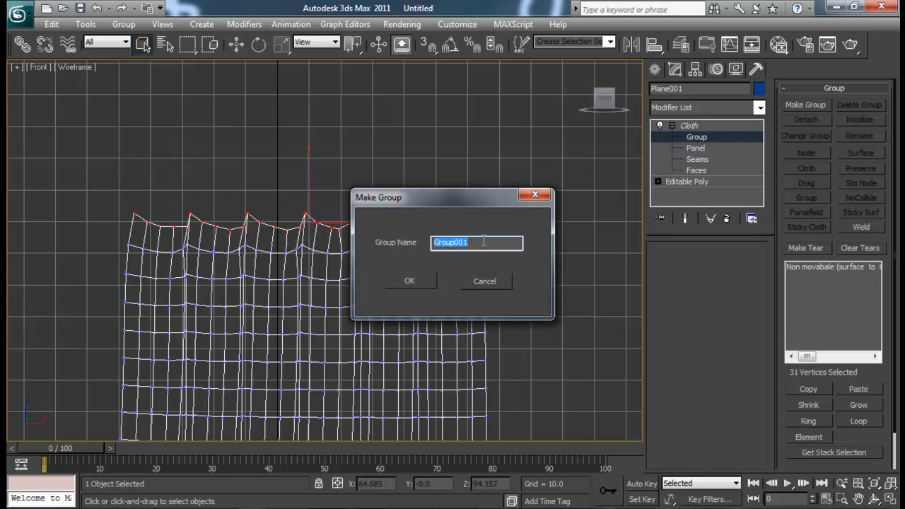
{"action": "type", "text": "top part"}
{"action": "key", "text": "Return"}
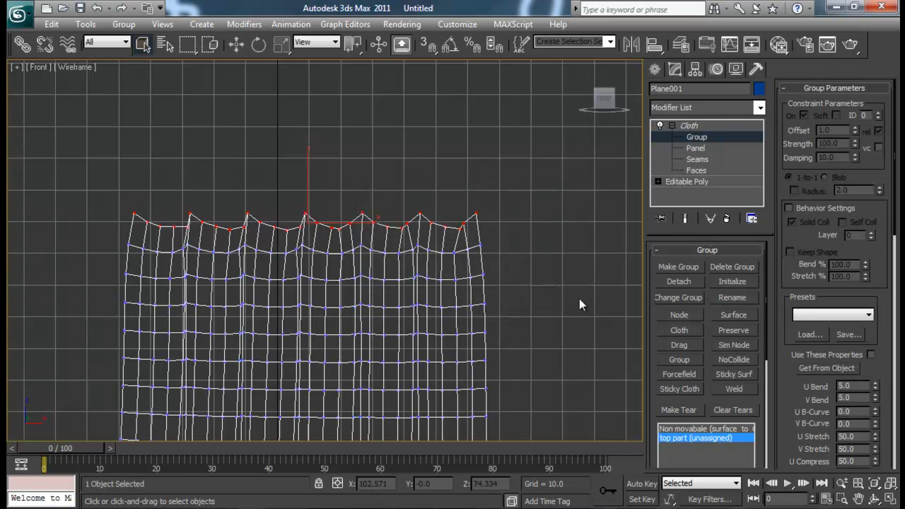
{"action": "left_click", "coordinate": [737, 329]}
{"action": "left_click", "coordinate": [686, 126]}
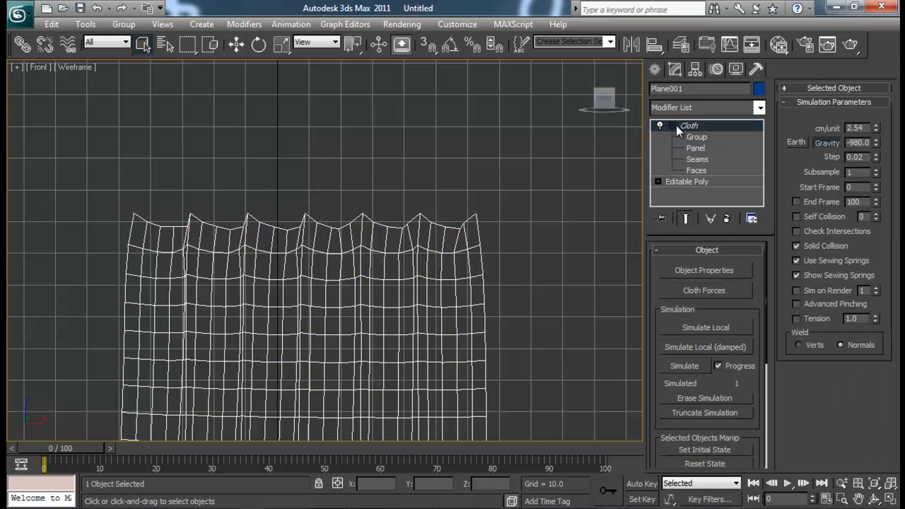
{"action": "left_click", "coordinate": [672, 126]}
Step: Simulate the curtain cloth in the Perspective view and move the timeline back to frame 41
{"action": "key", "text": "alt+w"}
{"action": "key", "text": "alt+w"}
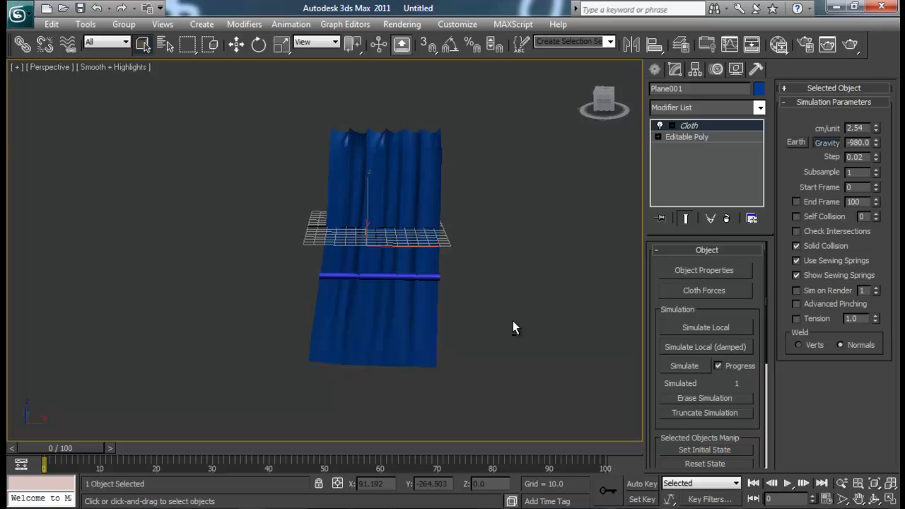
{"action": "middle_click_drag", "start_coordinate": [513, 325], "coordinate": [580, 336], "text": "alt"}
{"action": "left_click", "coordinate": [685, 367]}
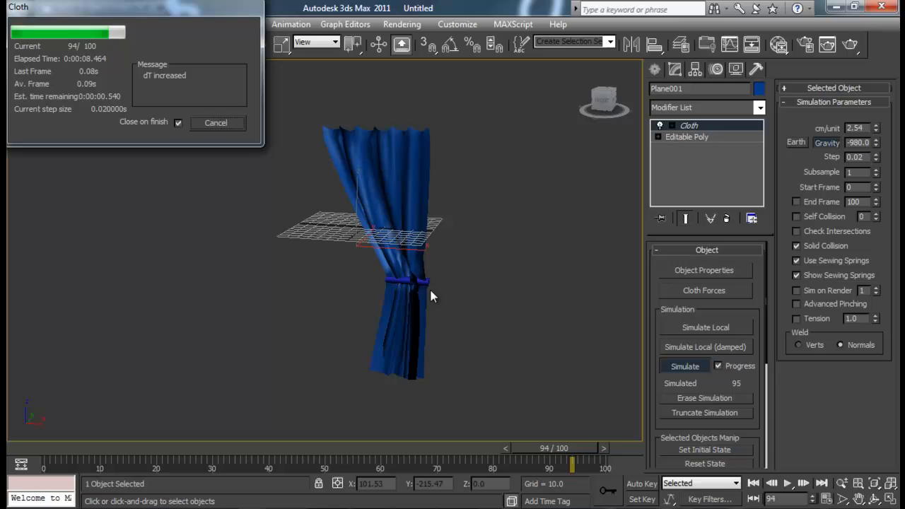
{"action": "left_click_drag", "start_coordinate": [588, 446], "coordinate": [278, 434]}
{"action": "middle_click_drag", "start_coordinate": [374, 360], "coordinate": [398, 290], "text": "alt"}
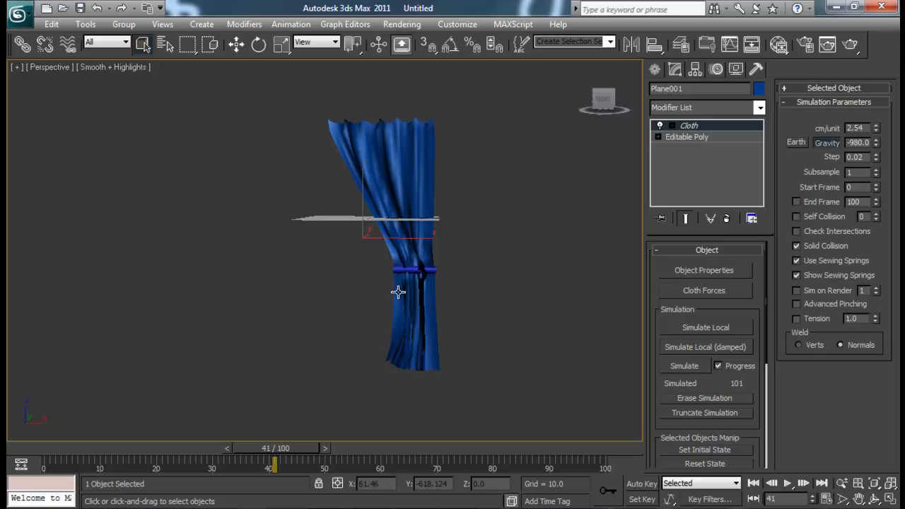
Step: Try a TurboSmooth modifier on the simulated curtain, inspect the folds up close, and remove the modifier
{"action": "left_click", "coordinate": [681, 109]}
{"action": "type", "text": "tu"}
{"action": "key", "text": "Return"}
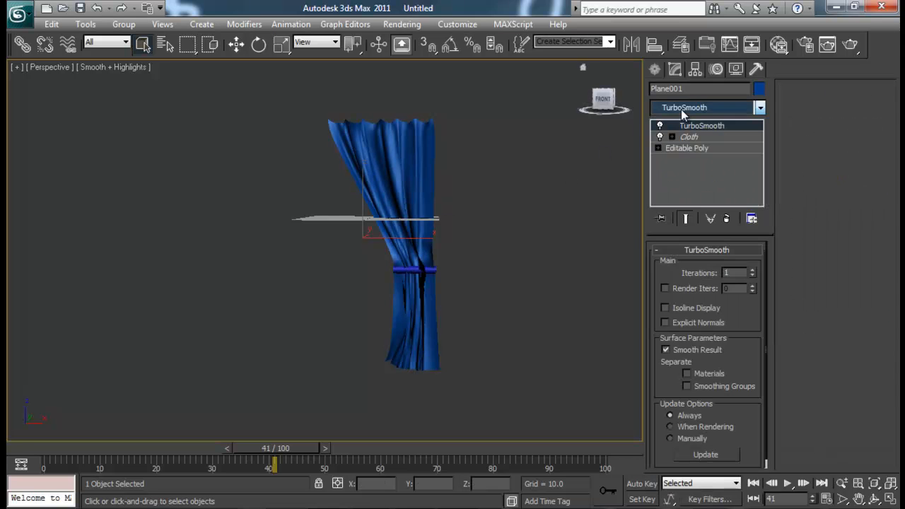
{"action": "middle_click_drag", "start_coordinate": [414, 236], "coordinate": [337, 163], "text": "alt"}
{"action": "scroll", "coordinate": [397, 346], "scroll_direction": "up", "scroll_amount": 5}
{"action": "middle_click_drag", "start_coordinate": [439, 139], "coordinate": [343, 276]}
{"action": "scroll", "coordinate": [349, 248], "scroll_direction": "down", "scroll_amount": 4}
{"action": "middle_click_drag", "start_coordinate": [343, 275], "coordinate": [425, 82]}
{"action": "scroll", "coordinate": [424, 177], "scroll_direction": "up", "scroll_amount": 5}
{"action": "mouse_move", "coordinate": [425, 182]}
{"action": "middle_mouse_down", "text": "alt"}
{"action": "mouse_move", "coordinate": [491, 172]}
{"action": "mouse_move", "coordinate": [535, 145]}
{"action": "mouse_move", "coordinate": [535, 202]}
{"action": "mouse_move", "coordinate": [443, 204]}
{"action": "mouse_move", "coordinate": [422, 250]}
{"action": "mouse_move", "coordinate": [434, 172]}
{"action": "middle_mouse_up", "text": "alt"}
{"action": "mouse_move", "coordinate": [490, 226]}
{"action": "middle_mouse_down", "text": "alt"}
{"action": "mouse_move", "coordinate": [471, 200]}
{"action": "mouse_move", "coordinate": [434, 217]}
{"action": "mouse_move", "coordinate": [425, 186]}
{"action": "mouse_move", "coordinate": [406, 248]}
{"action": "mouse_move", "coordinate": [446, 219]}
{"action": "mouse_move", "coordinate": [448, 232]}
{"action": "mouse_move", "coordinate": [480, 238]}
{"action": "middle_mouse_up", "text": "alt"}
{"action": "left_click", "coordinate": [728, 218]}
{"action": "middle_click_drag", "start_coordinate": [480, 277], "coordinate": [502, 255]}
{"action": "left_click", "coordinate": [713, 272]}
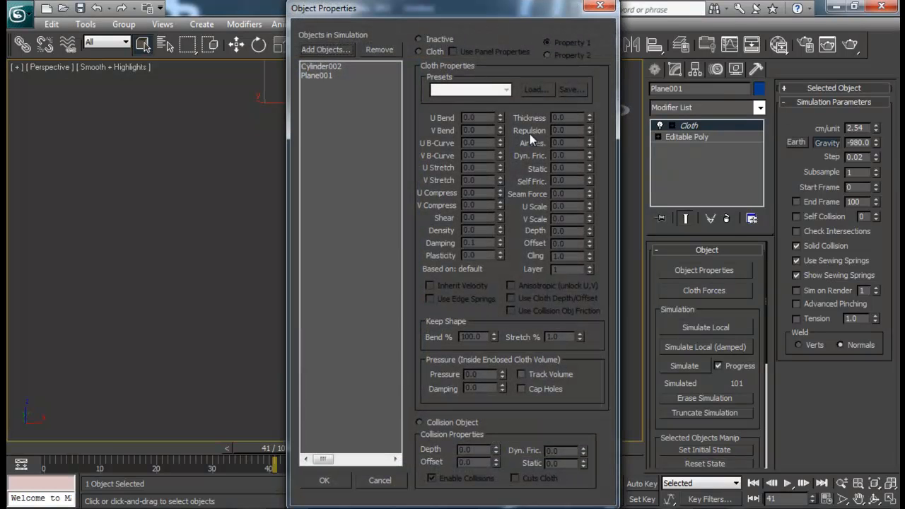
{"action": "left_click", "coordinate": [599, 5]}
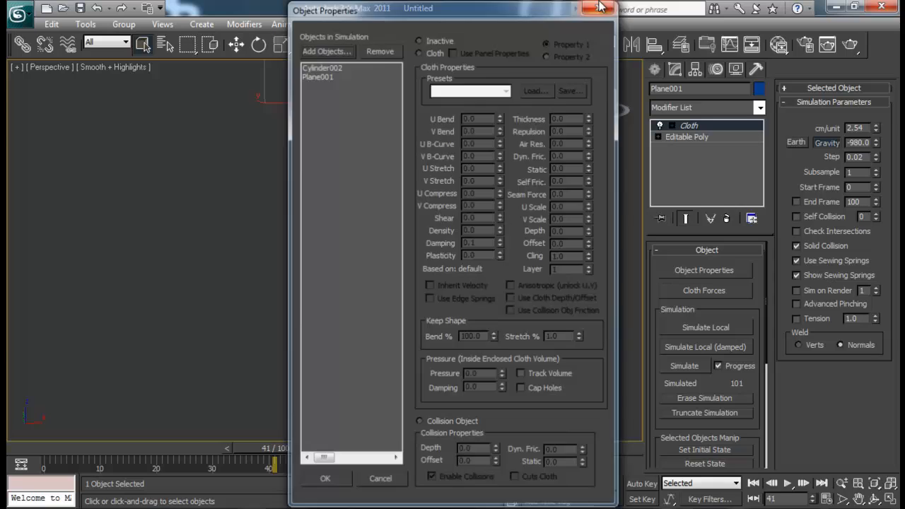
{"action": "middle_click_drag", "start_coordinate": [493, 214], "coordinate": [489, 267]}
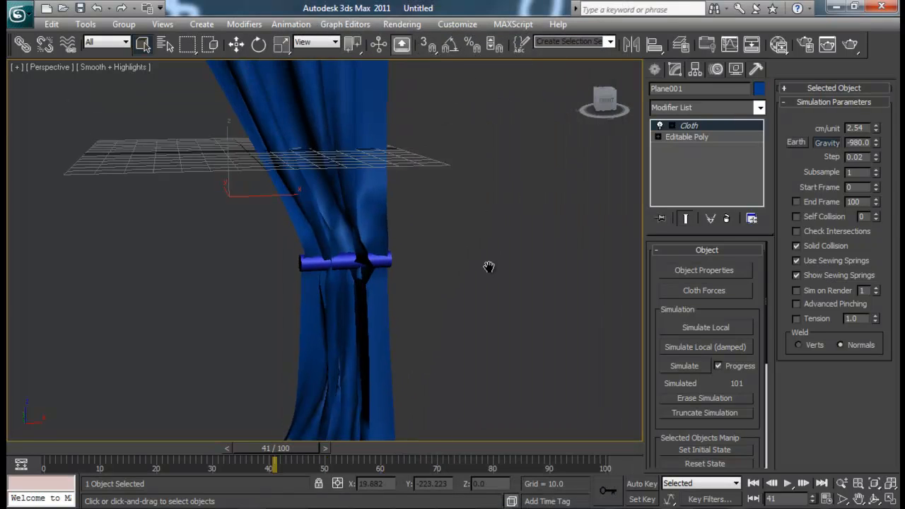
Step: Erase the existing simulation and rerun the curtain cloth simulation from frame 0 with Self Collision enabled
{"action": "scroll", "coordinate": [487, 264], "scroll_direction": "down", "scroll_amount": 4}
{"action": "left_click", "coordinate": [693, 396]}
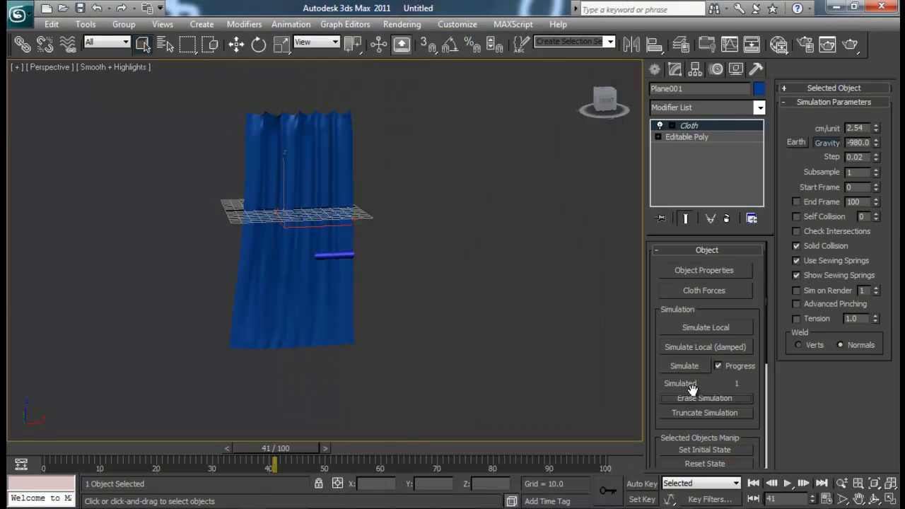
{"action": "left_click_drag", "start_coordinate": [275, 447], "coordinate": [42, 447]}
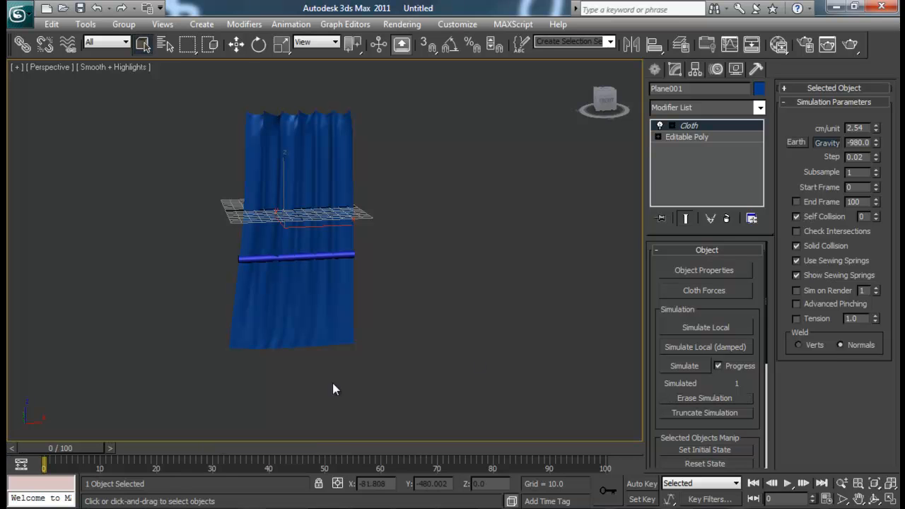
{"action": "left_click", "coordinate": [690, 366]}
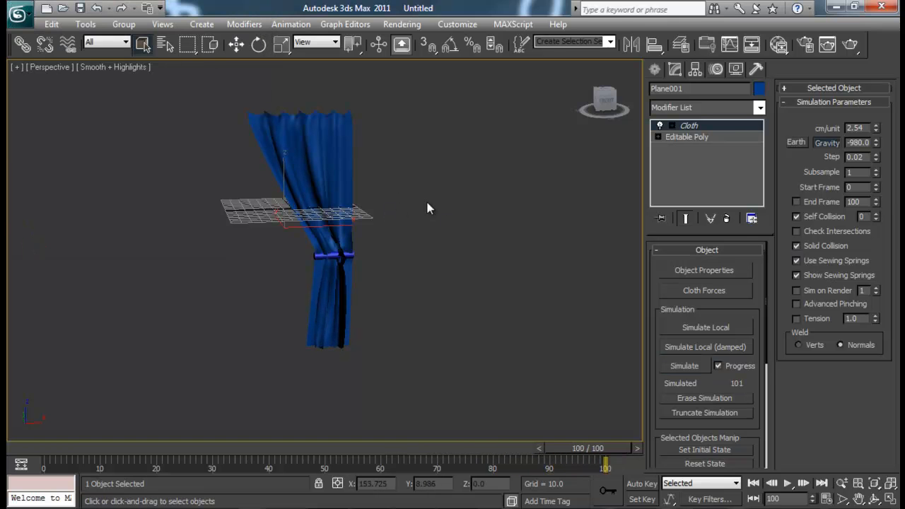
Step: Return to frame 0 and bake the curtain's cloth simulation into animation with Create Keys, accepting the irreversible change
{"action": "middle_click_drag", "start_coordinate": [491, 315], "coordinate": [432, 292], "text": "alt"}
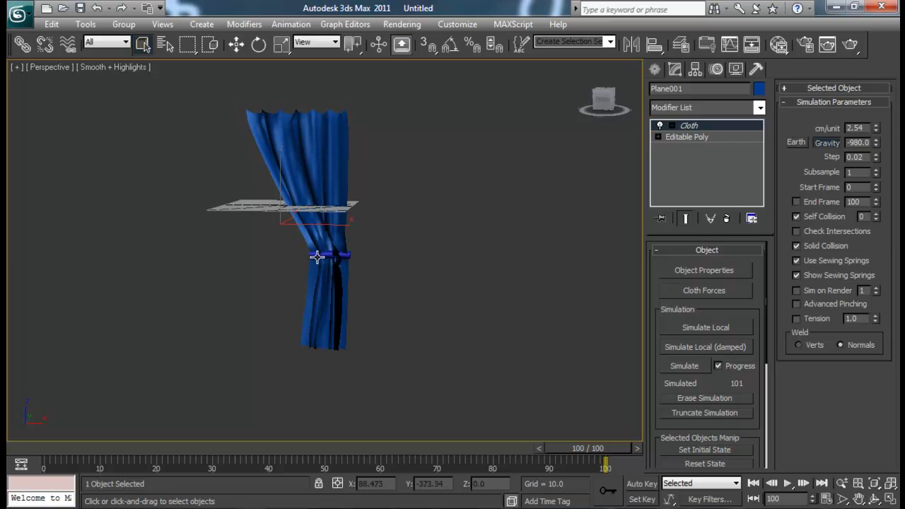
{"action": "left_click_drag", "start_coordinate": [575, 448], "coordinate": [47, 449]}
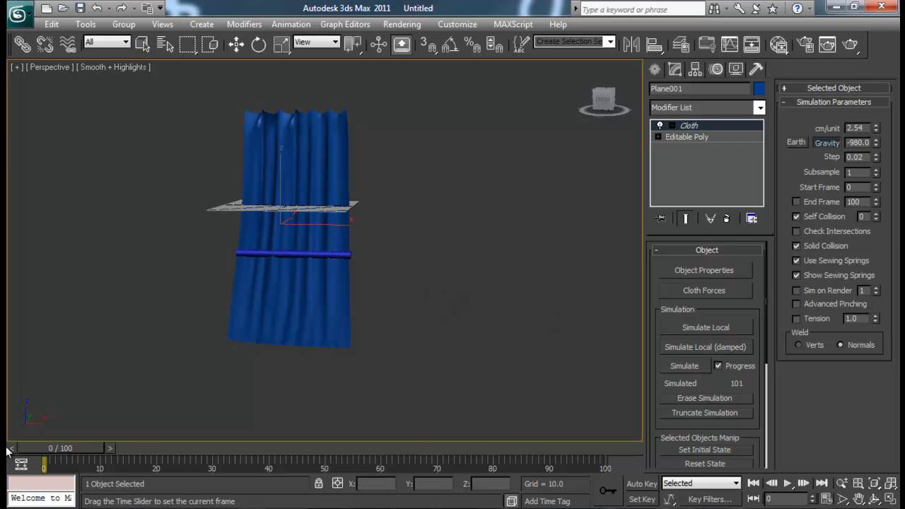
{"action": "scroll", "coordinate": [658, 437], "scroll_direction": "down", "scroll_amount": 5}
{"action": "left_click", "coordinate": [729, 373]}
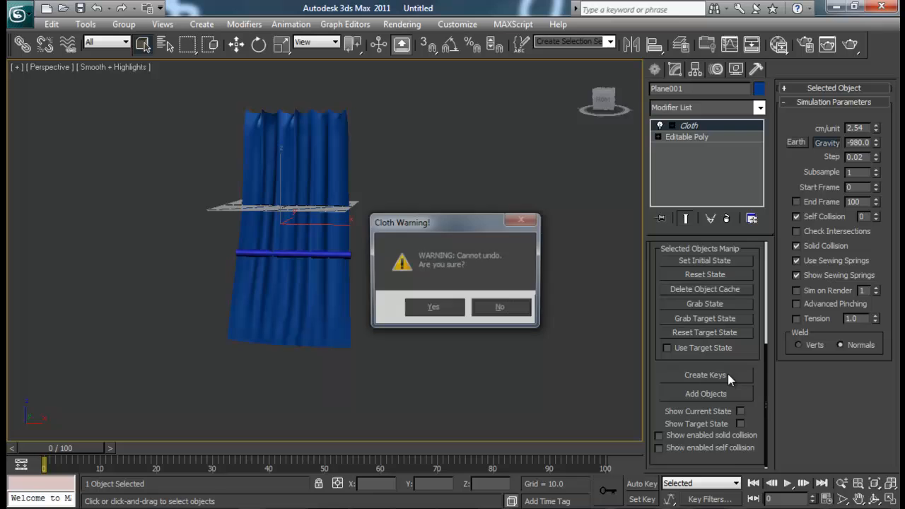
{"action": "left_click", "coordinate": [464, 310]}
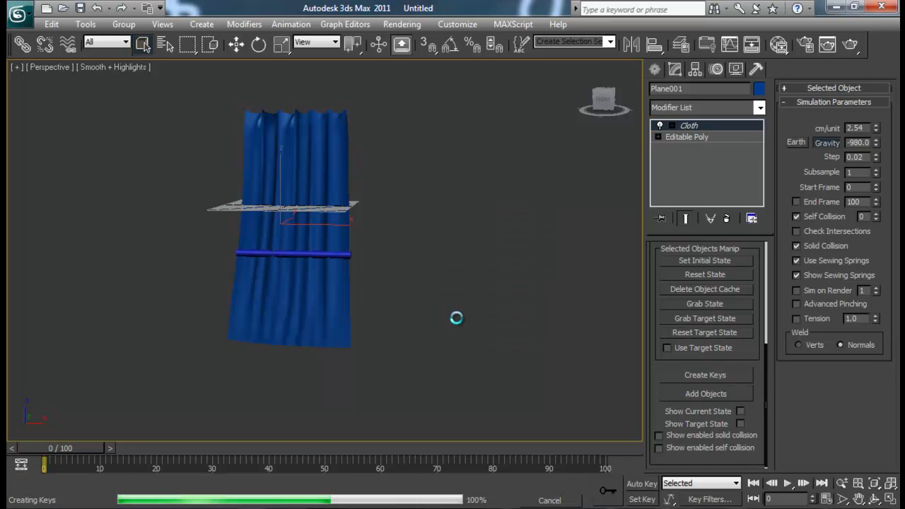
Step: Go to frame 42, where the curtain is gathered, and delete the tie cylinder
{"action": "left_click_drag", "start_coordinate": [70, 445], "coordinate": [289, 446]}
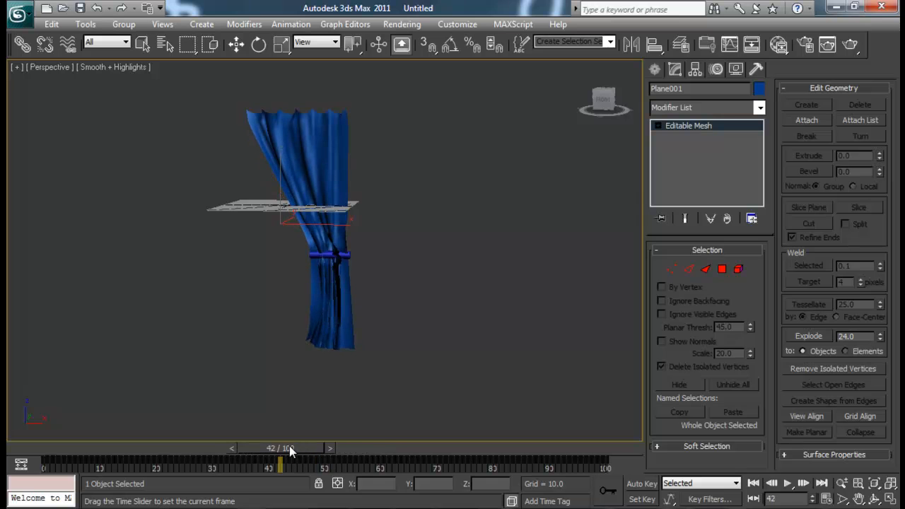
{"action": "left_click", "coordinate": [349, 256]}
{"action": "key", "text": "Delete"}
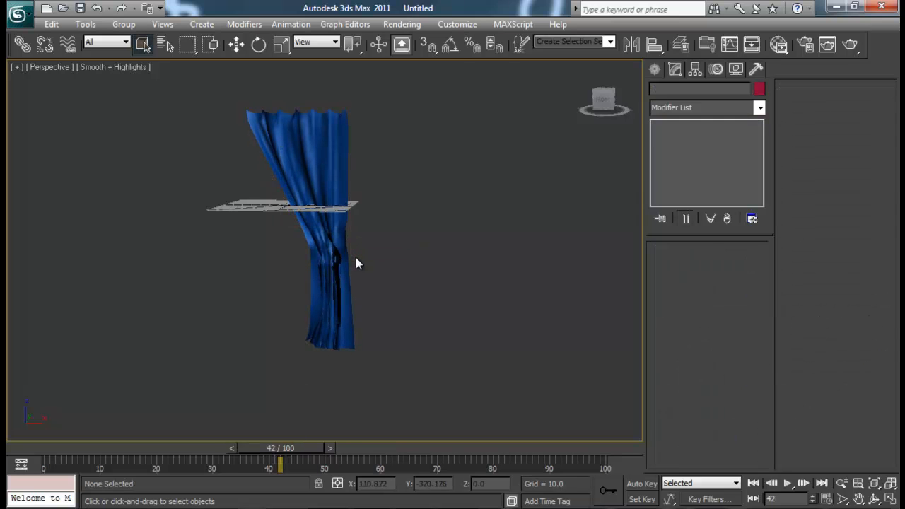
Step: Convert the curtain mesh to Editable Poly at frame 42
{"action": "left_click", "coordinate": [325, 246]}
{"action": "right_click", "coordinate": [333, 177]}
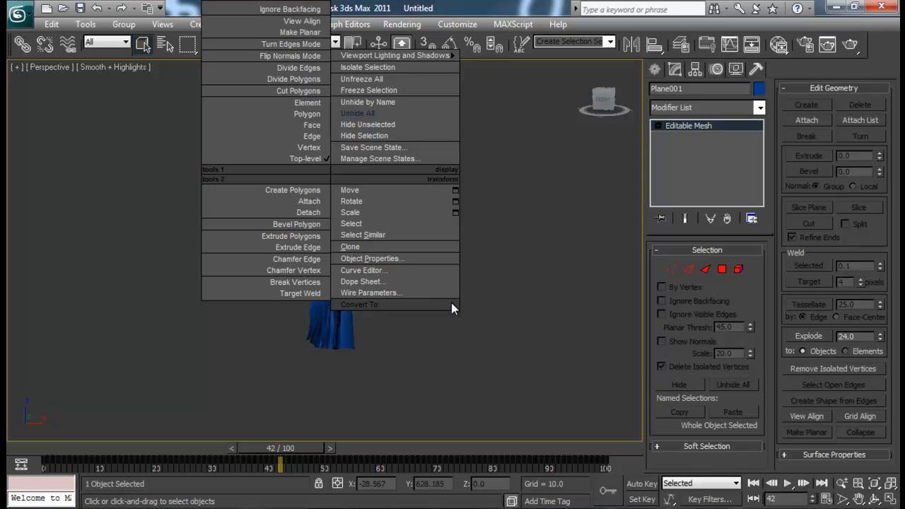
{"action": "mouse_move", "coordinate": [436, 305]}
{"action": "left_click", "coordinate": [496, 319]}
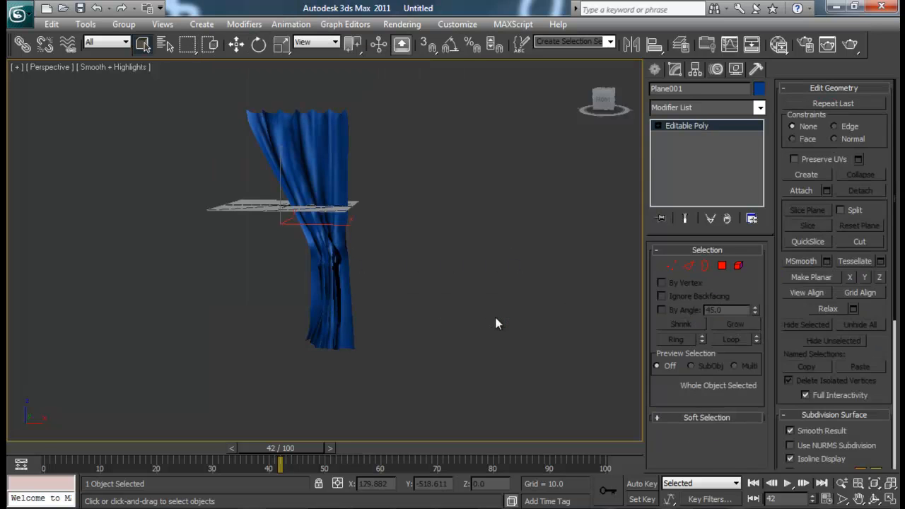
Step: Add a TurboSmooth modifier to the curtain and set its iterations to 2
{"action": "left_click", "coordinate": [430, 389]}
{"action": "middle_click_drag", "start_coordinate": [430, 392], "coordinate": [333, 186], "text": "alt"}
{"action": "left_click", "coordinate": [333, 186]}
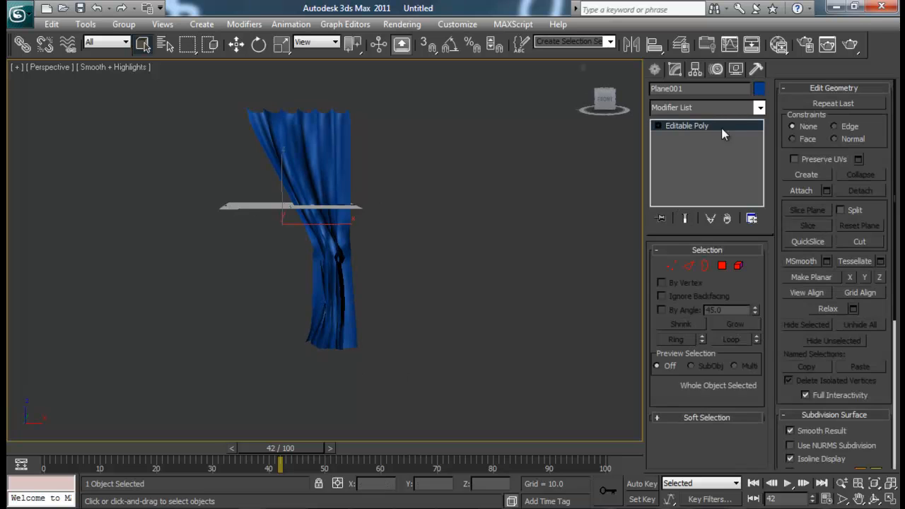
{"action": "left_click", "coordinate": [725, 107]}
{"action": "type", "text": "tu"}
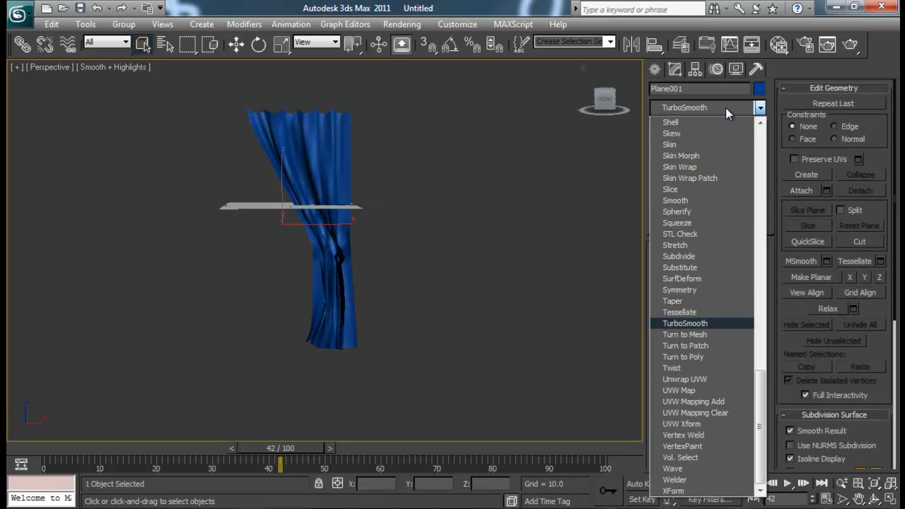
{"action": "key", "text": "Return"}
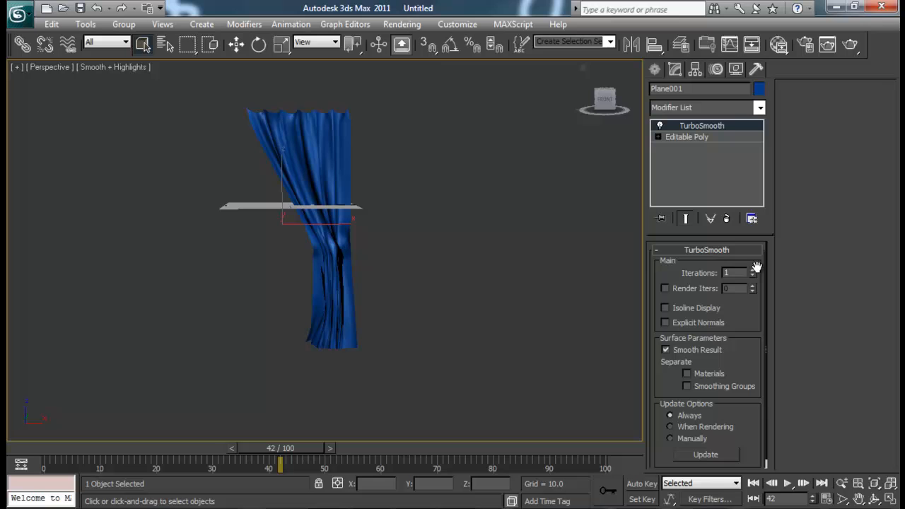
{"action": "middle_click_drag", "start_coordinate": [424, 263], "coordinate": [337, 254], "text": "alt"}
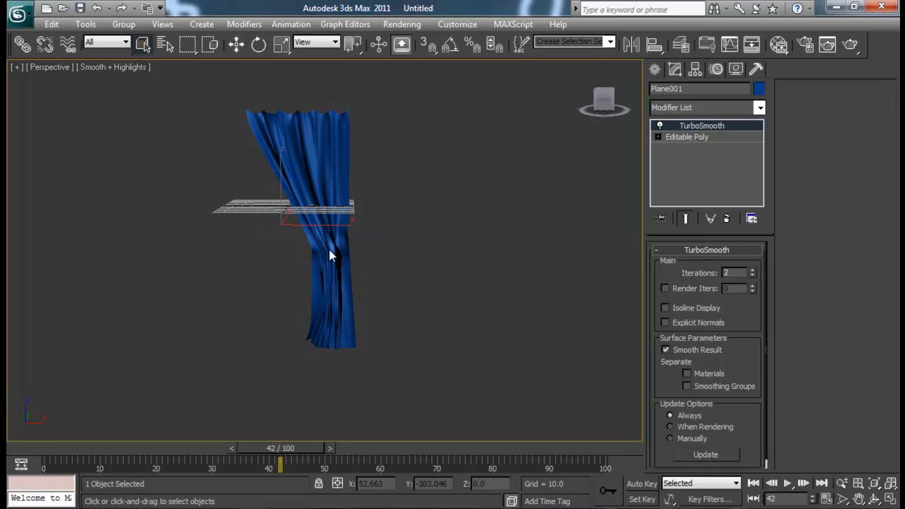
Step: Examine the gathered curtain's folds from several angles and compare it with TurboSmooth off and on
{"action": "key", "text": "alt"}
{"action": "middle_click_drag", "start_coordinate": [363, 296], "coordinate": [492, 276], "text": "alt"}
{"action": "scroll", "coordinate": [387, 329], "scroll_direction": "up", "scroll_amount": 2}
{"action": "middle_click_drag", "start_coordinate": [410, 270], "coordinate": [394, 188]}
{"action": "scroll", "coordinate": [483, 260], "scroll_direction": "down", "scroll_amount": 2}
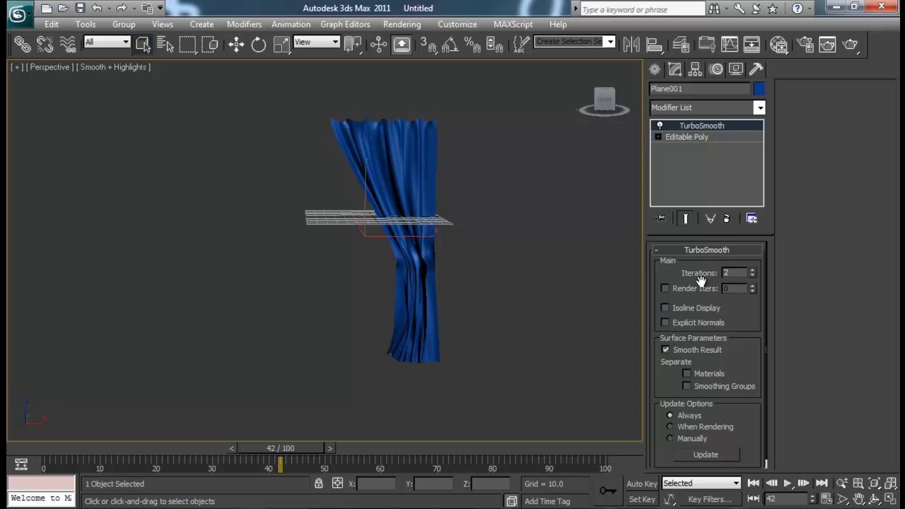
{"action": "middle_click_drag", "start_coordinate": [539, 159], "coordinate": [541, 163], "text": "alt"}
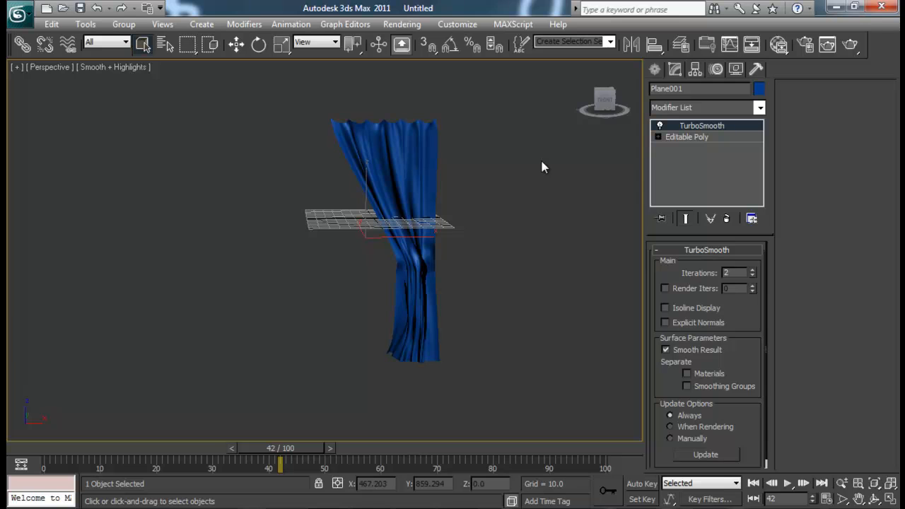
{"action": "left_click", "coordinate": [660, 126]}
{"action": "middle_click_drag", "start_coordinate": [496, 201], "coordinate": [495, 161]}
{"action": "left_click", "coordinate": [660, 126]}
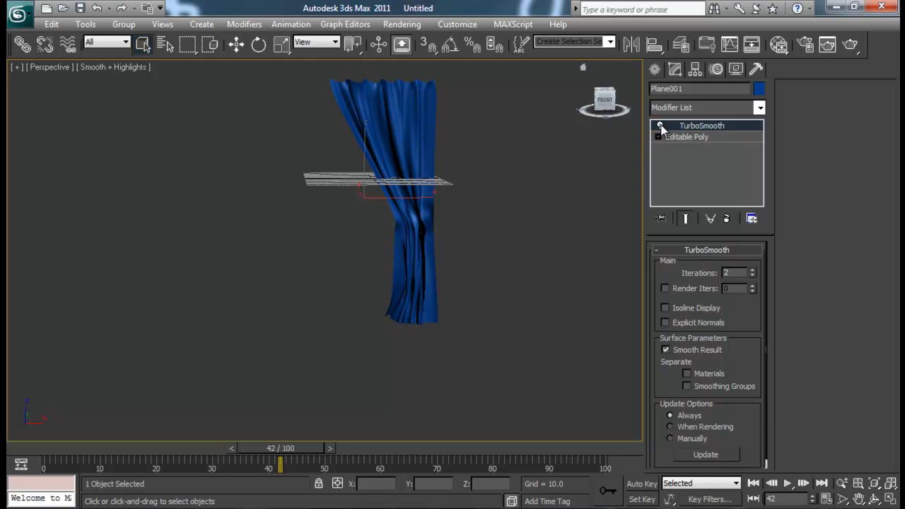